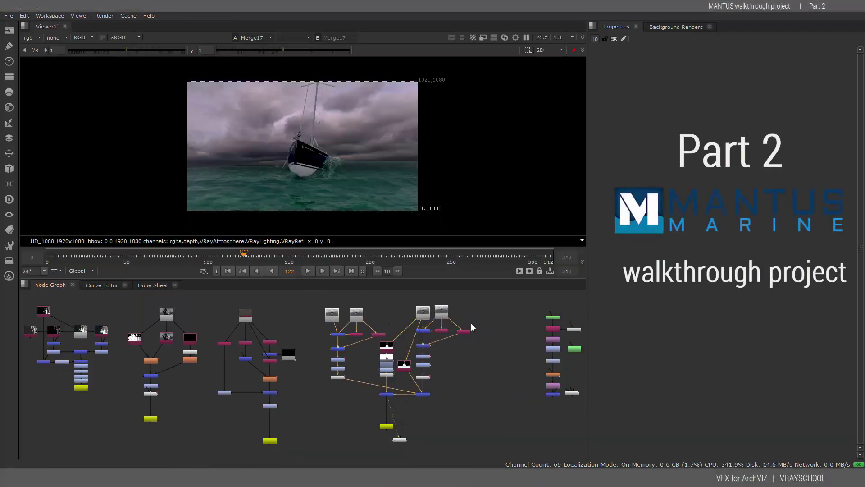
Look over the node groups, display the Shuffle7 pass in the viewer and scrub through its frames
scroll(500, 319, "down", 5)
scroll(480, 316, "up", 3)
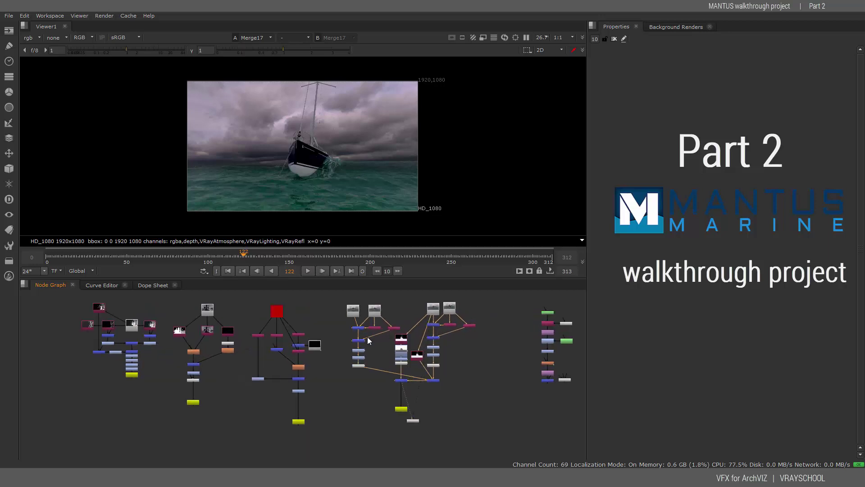
mouse_move(300, 309)
middle_mouse_down()
mouse_move(399, 313)
mouse_move(161, 313)
mouse_move(437, 318)
mouse_move(307, 309)
middle_mouse_up()
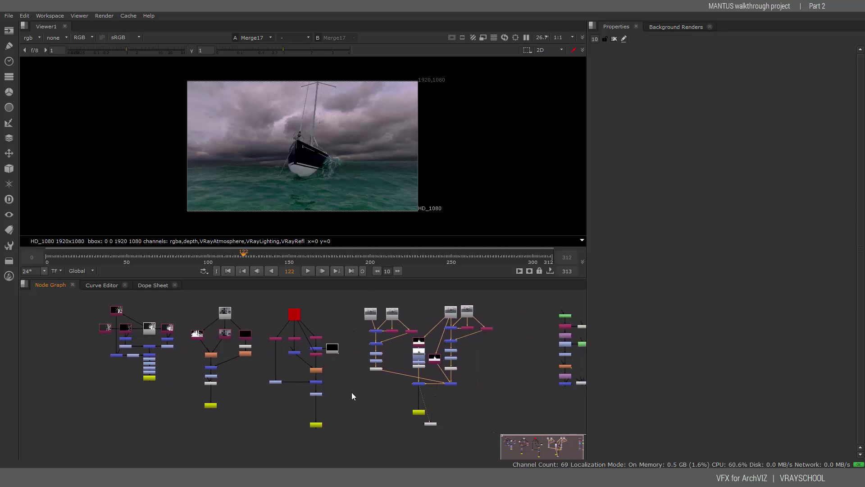
middle_click_drag(426, 339, 324, 340)
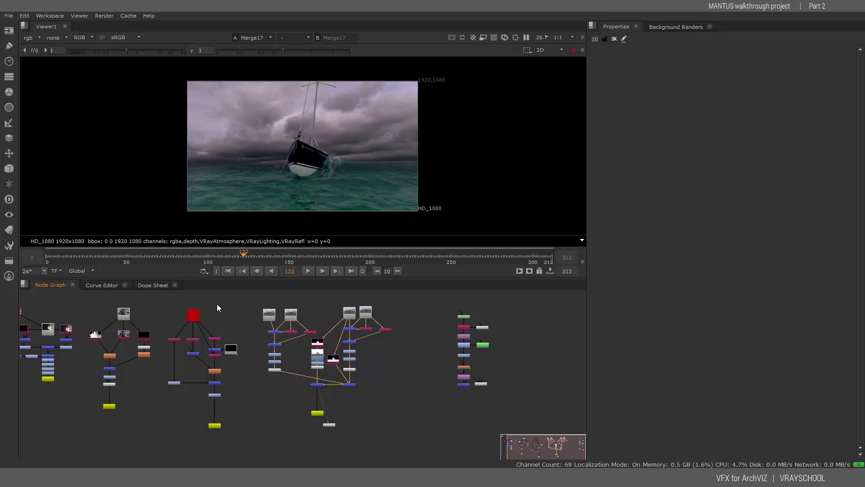
middle_click_drag(218, 304, 426, 301)
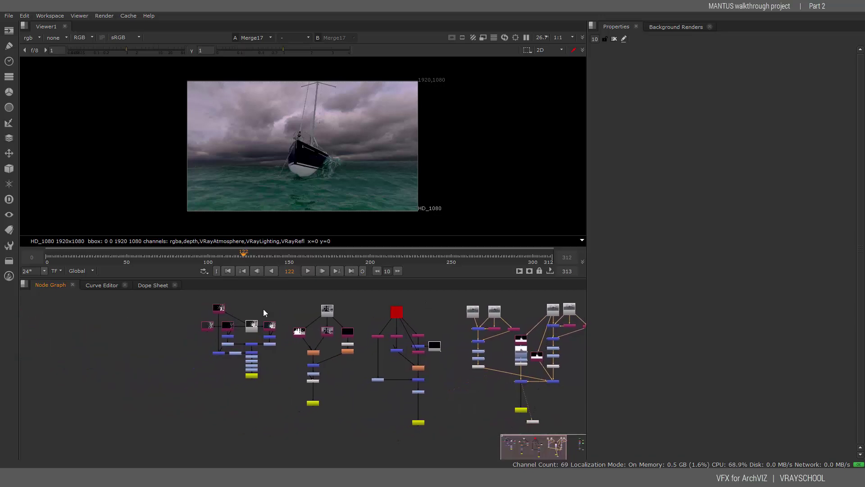
scroll(235, 329, "up", 5)
middle_click_drag(229, 303, 323, 335)
left_click(276, 316)
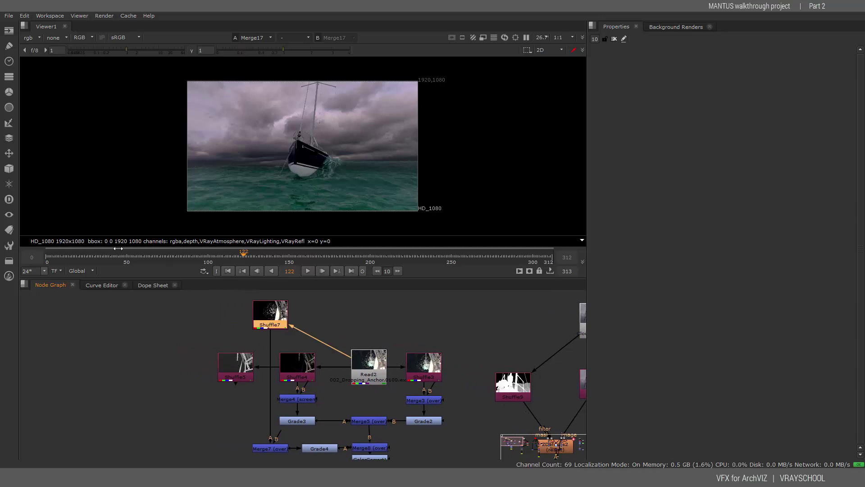
key("1")
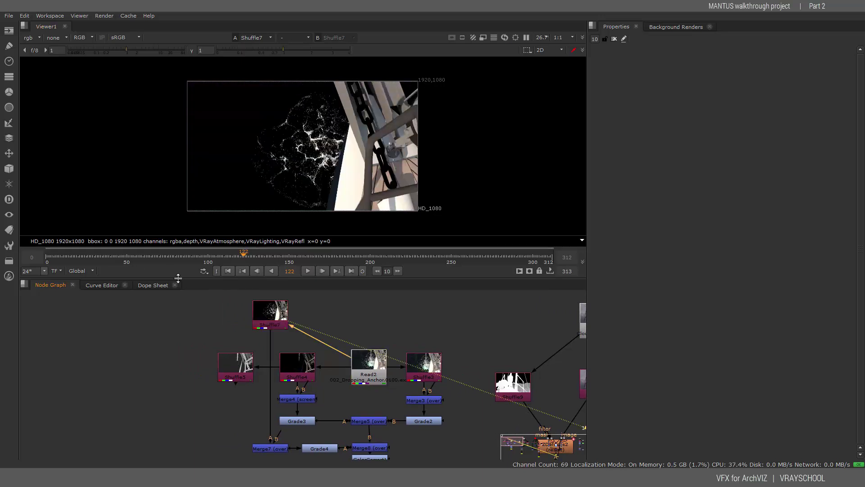
left_click_drag(51, 257, 309, 258)
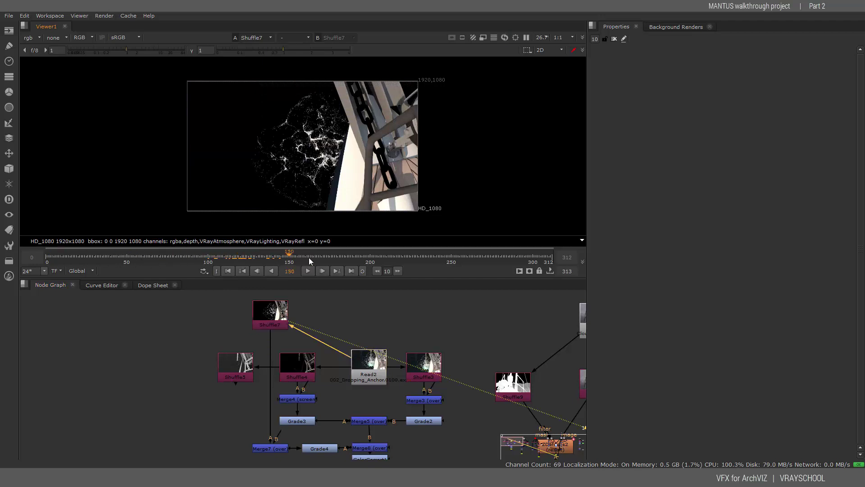
Display the Read2 dropping-anchor render in the viewer and move to frame 167
key("1")
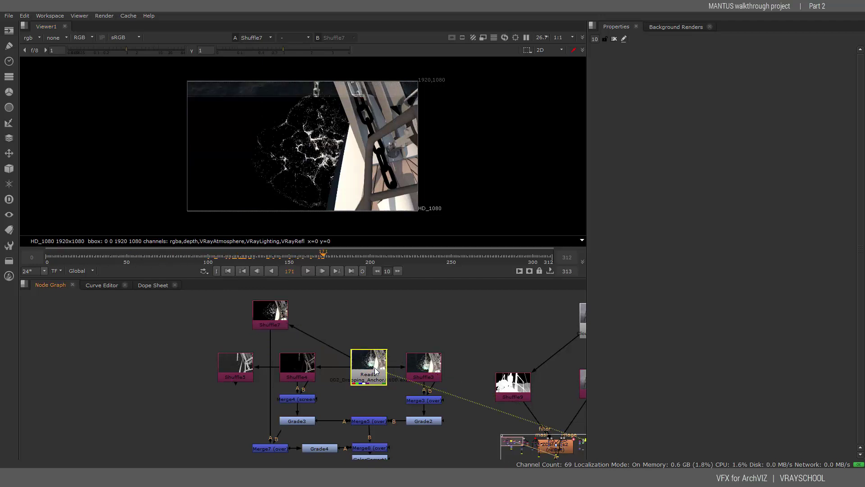
mouse_move(327, 252)
left_mouse_down()
mouse_move(417, 257)
mouse_move(317, 257)
left_mouse_up()
left_click(407, 320)
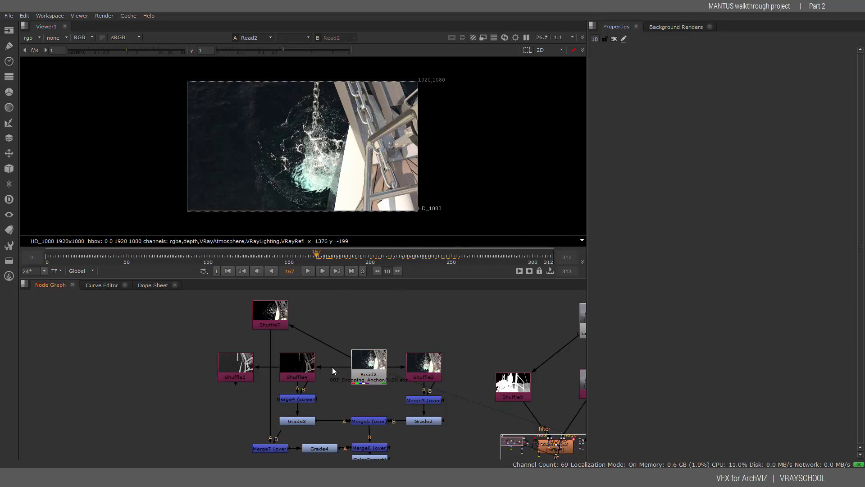
Open the Shuffle3 node's properties and try rgb as its first input layer
scroll(331, 366, "up", 1)
middle_click_drag(478, 348, 460, 318)
double_click(415, 331)
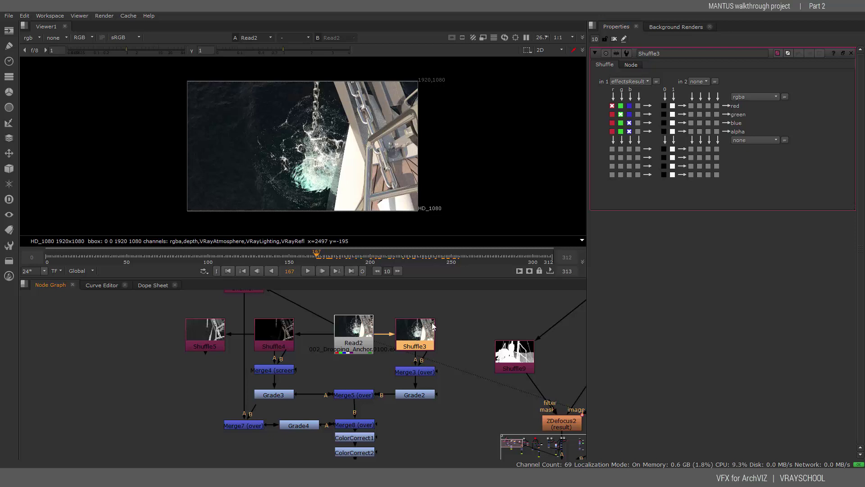
left_click(644, 82)
left_click(642, 97)
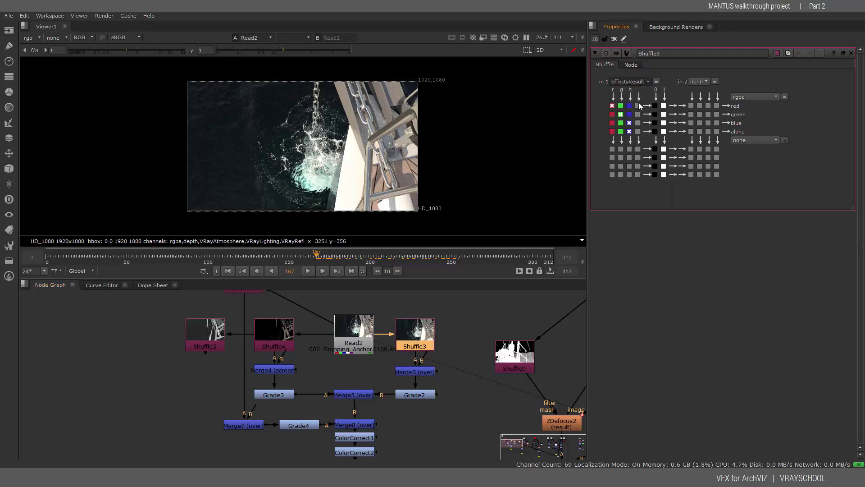
scroll(359, 141, "up", 6)
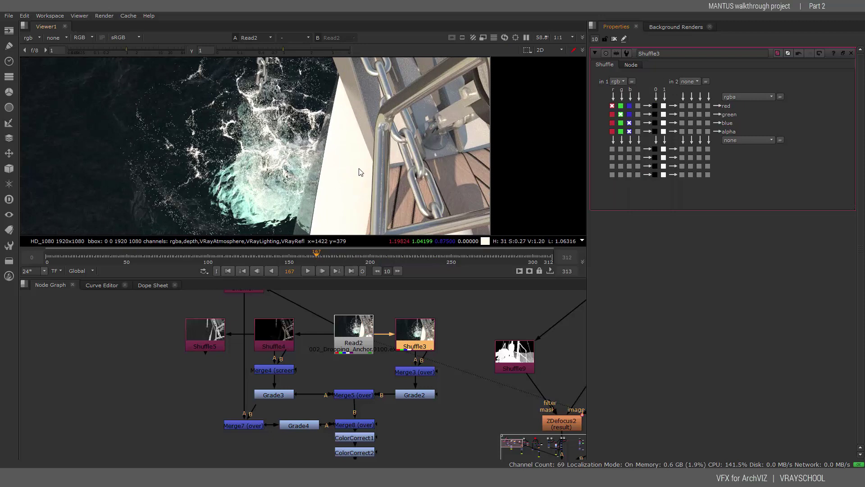
Set Shuffle3's first input layer back to effectsResult
left_click(618, 81)
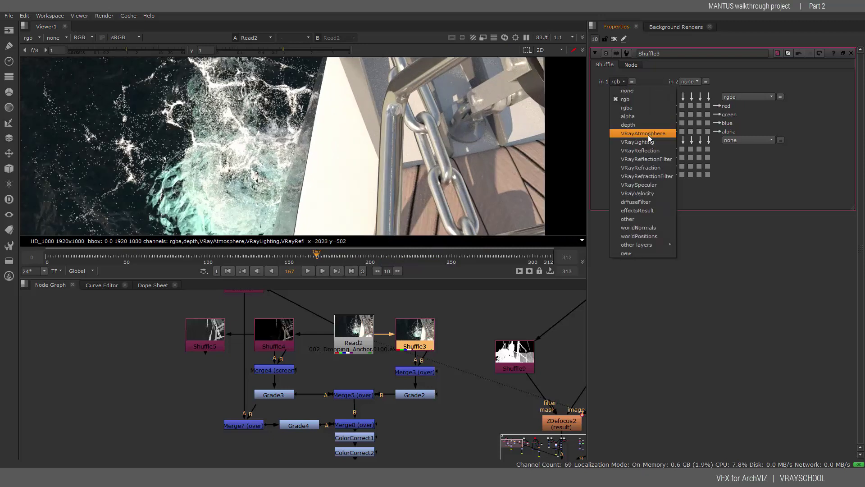
left_click(652, 210)
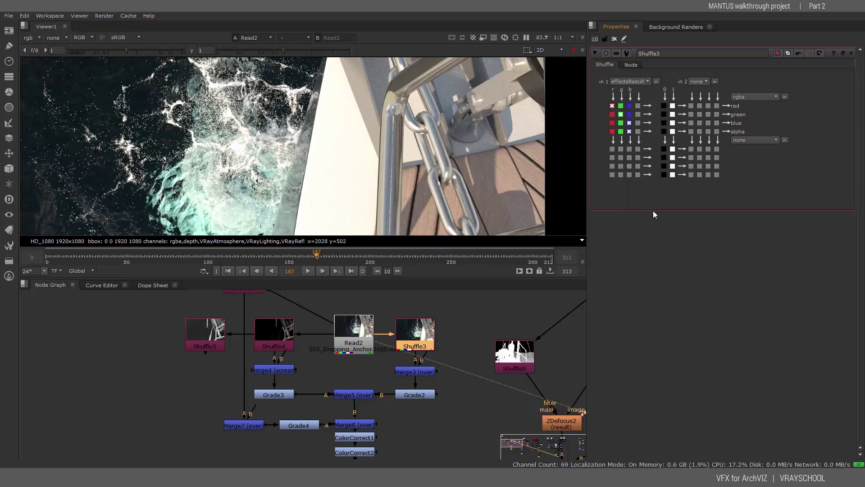
scroll(458, 333, "up", 1)
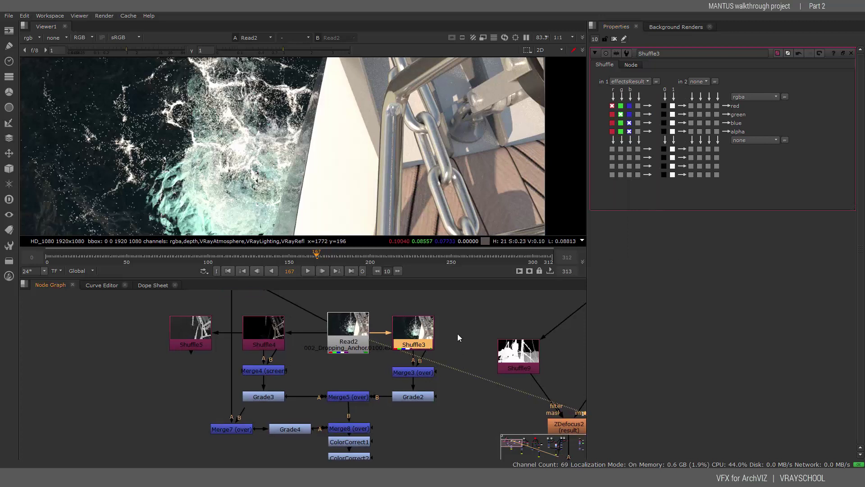
Examine the dropping-anchor branch from Shuffle5 and Shuffle4 through its merges, grades and colour corrections to Write2
scroll(453, 336, "down", 1)
left_click(230, 343)
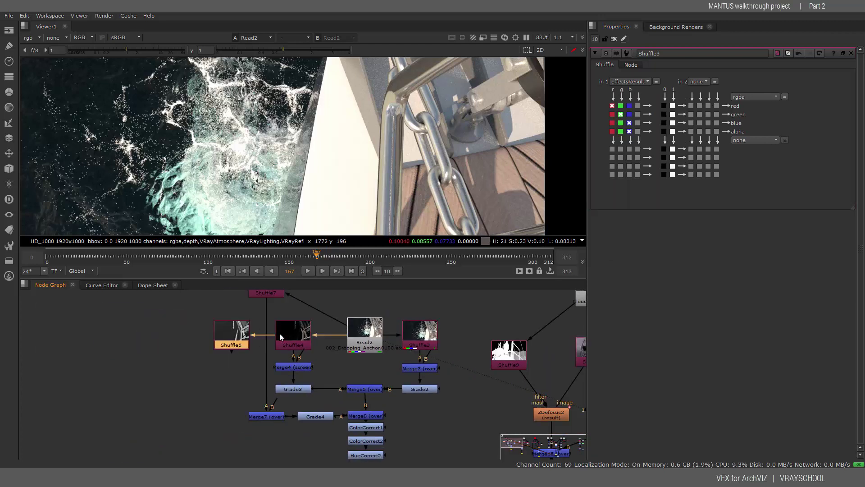
left_click(280, 335)
scroll(424, 400, "down", 1)
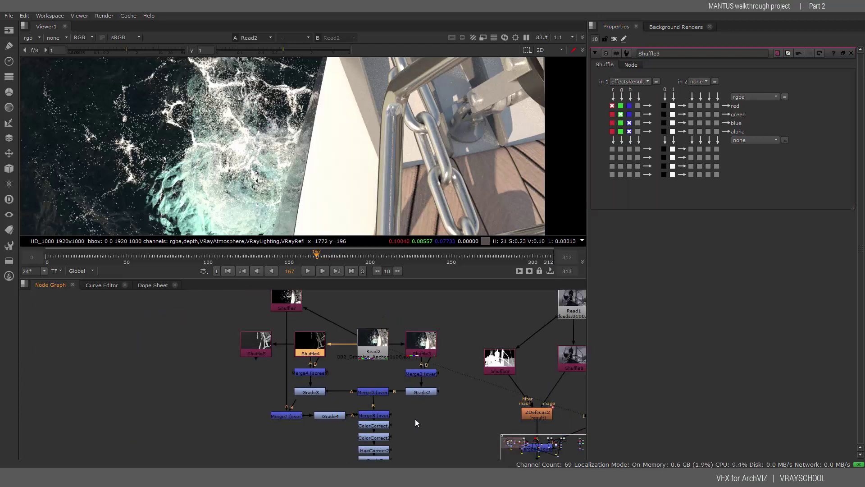
middle_click_drag(416, 419, 372, 335)
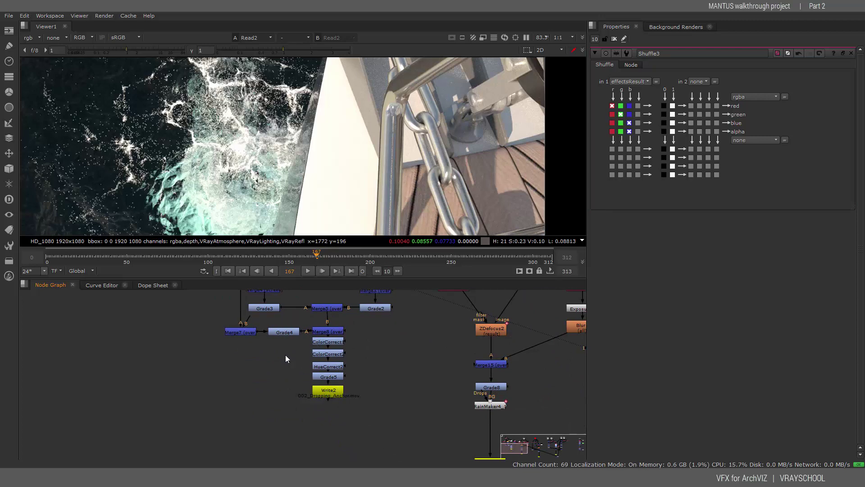
scroll(395, 347, "down", 2)
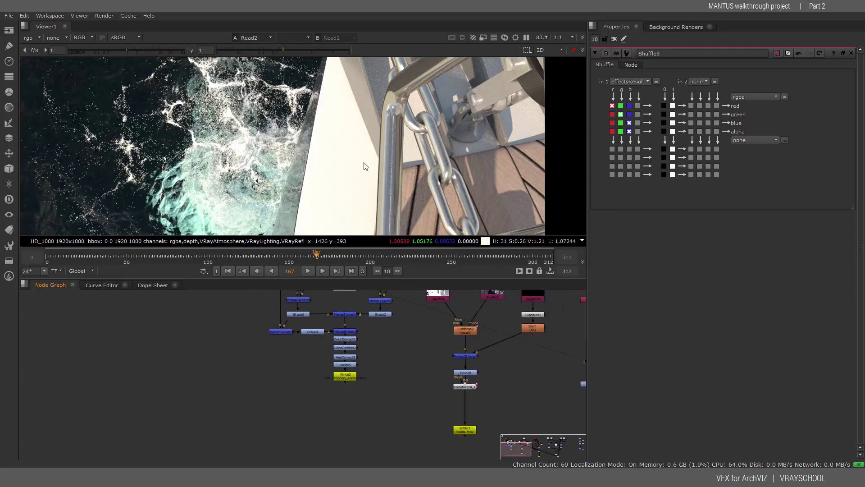
scroll(343, 161, "down", 2)
middle_click_drag(414, 326, 397, 385)
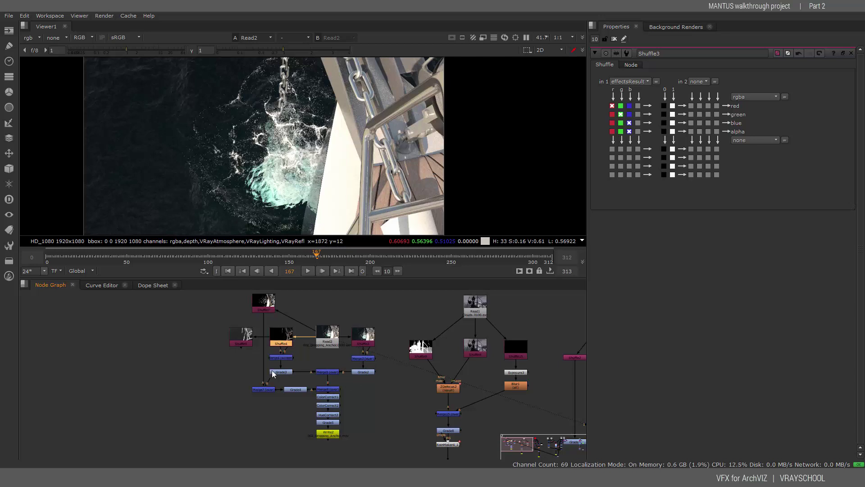
Display the Read1 clouds render in the viewer, scrub to frame 167 and inspect the clouds up close
middle_click_drag(396, 386, 276, 385)
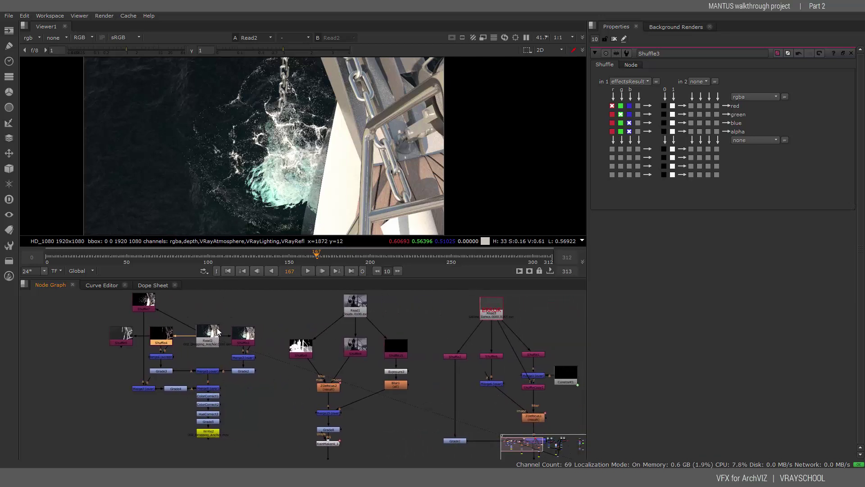
middle_click_drag(303, 315, 262, 313)
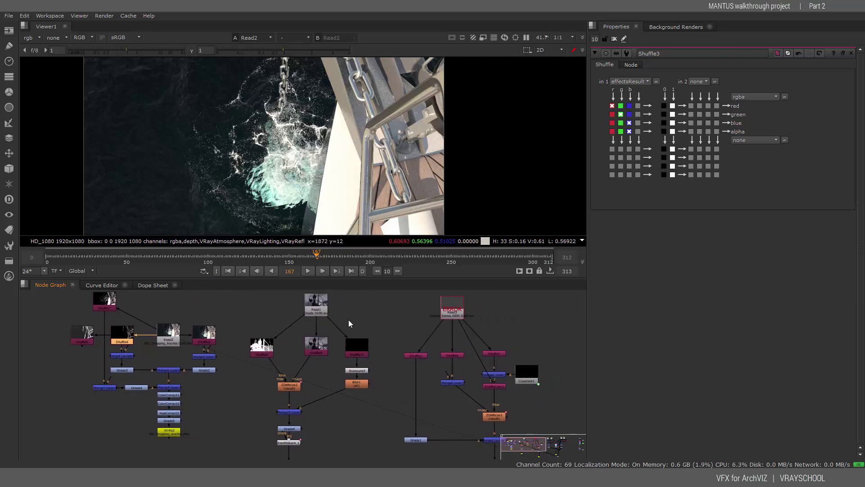
middle_click_drag(303, 294, 301, 312)
scroll(296, 311, "up", 3)
left_click(339, 334)
key("1")
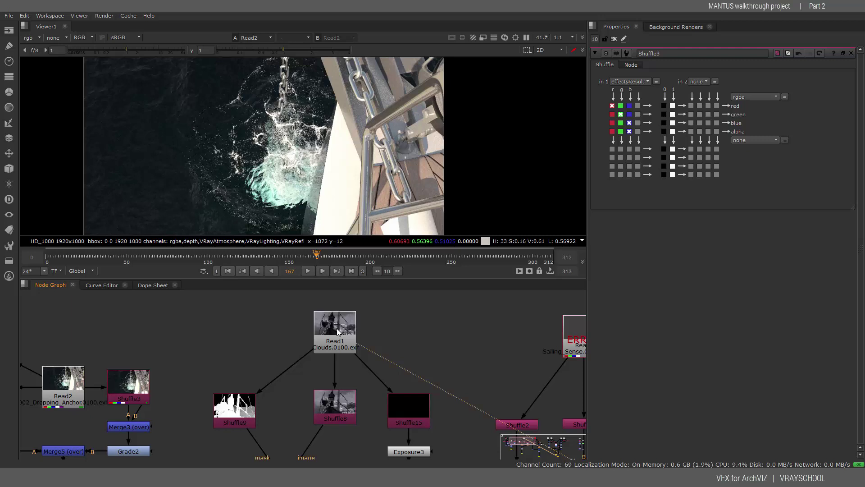
left_click_drag(93, 255, 234, 260)
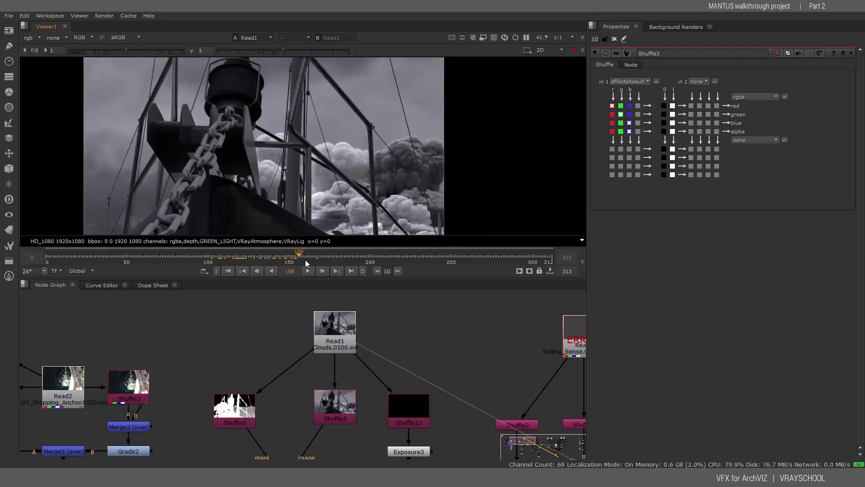
mouse_move(306, 261)
left_mouse_down()
mouse_move(417, 268)
mouse_move(287, 270)
mouse_move(316, 261)
left_mouse_up()
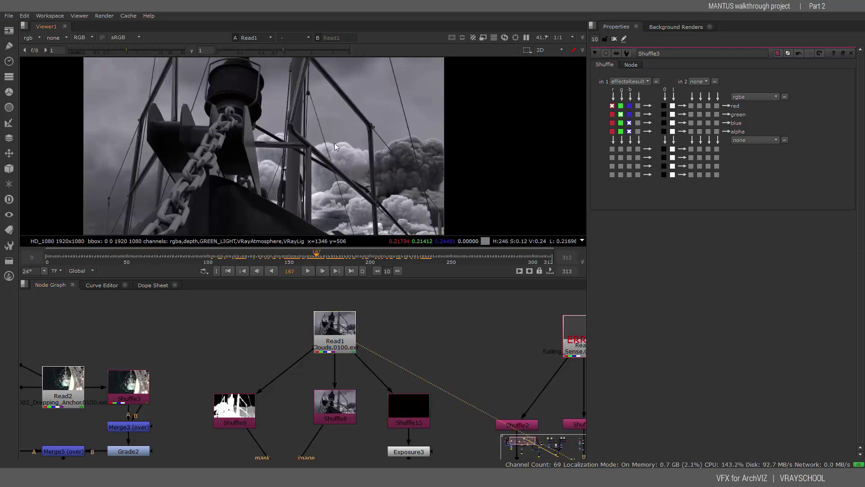
scroll(349, 183, "up", 4)
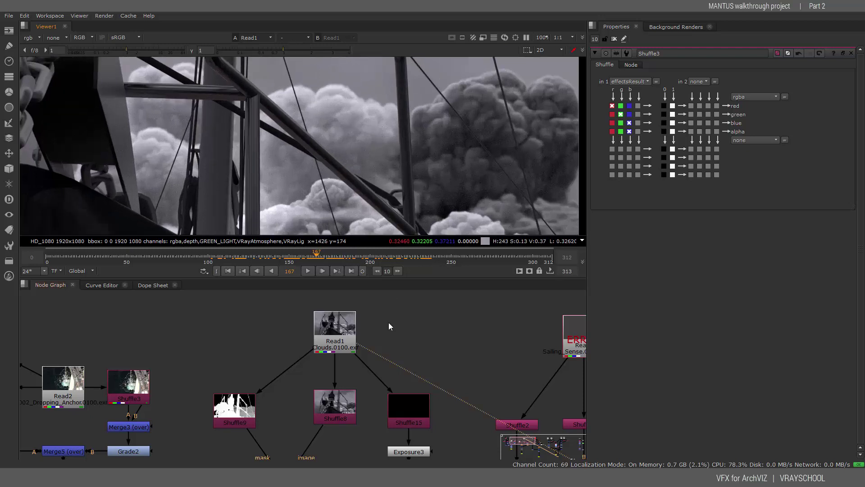
Compare the Shuffle8 pass with the Read1 clouds render in the viewer, ending on Shuffle8
left_click(337, 403)
key("1")
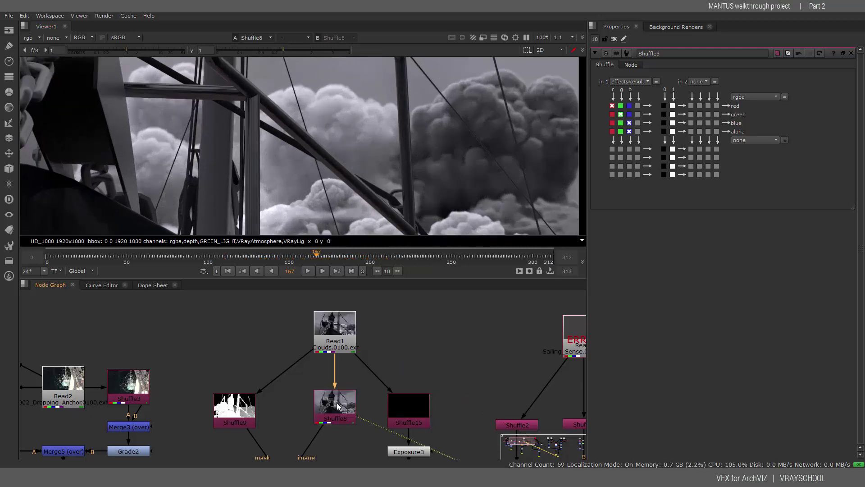
left_click(336, 338)
key("1")
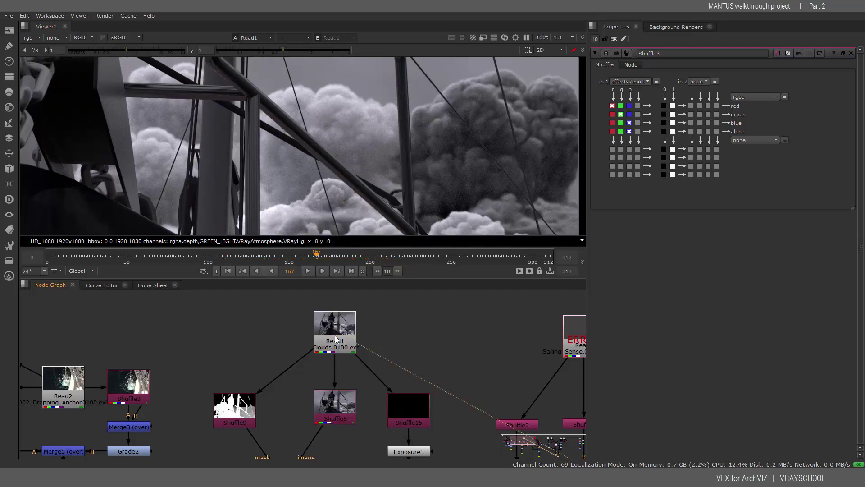
left_click(338, 401)
key("1")
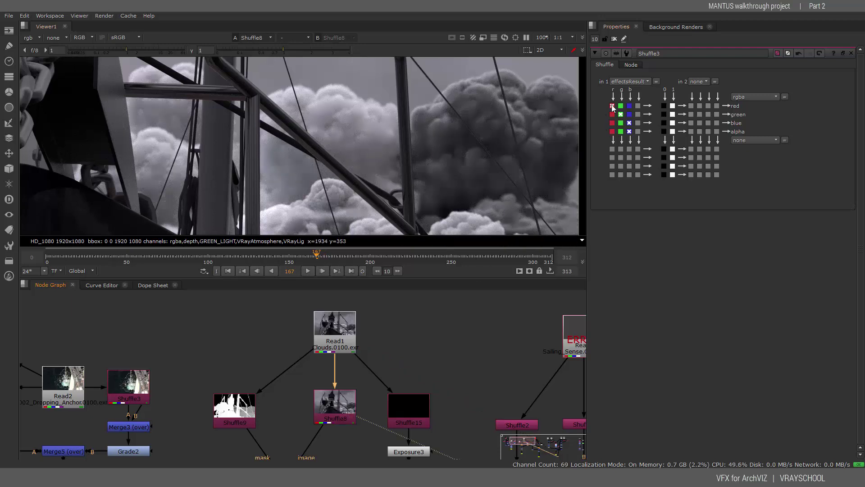
Examine the nodes below Shuffle8 and scrub the timeline to review the moving clouds and anchor shot
middle_click_drag(404, 329, 400, 284)
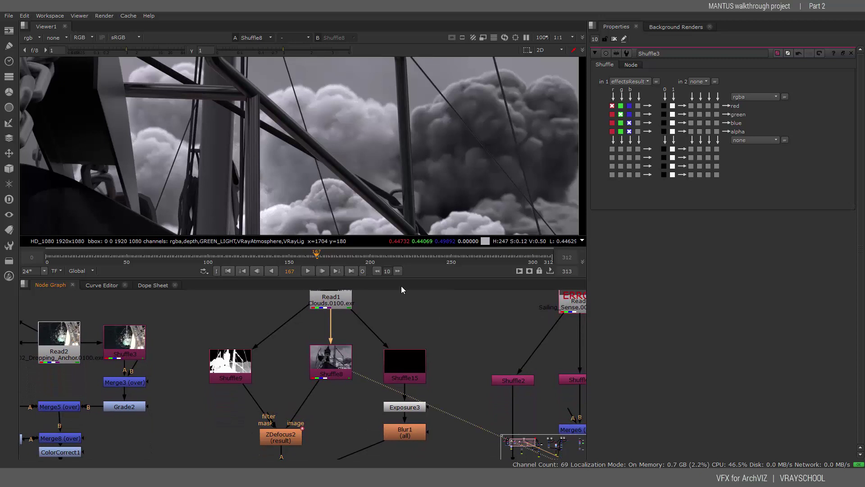
middle_click_drag(288, 356, 286, 342)
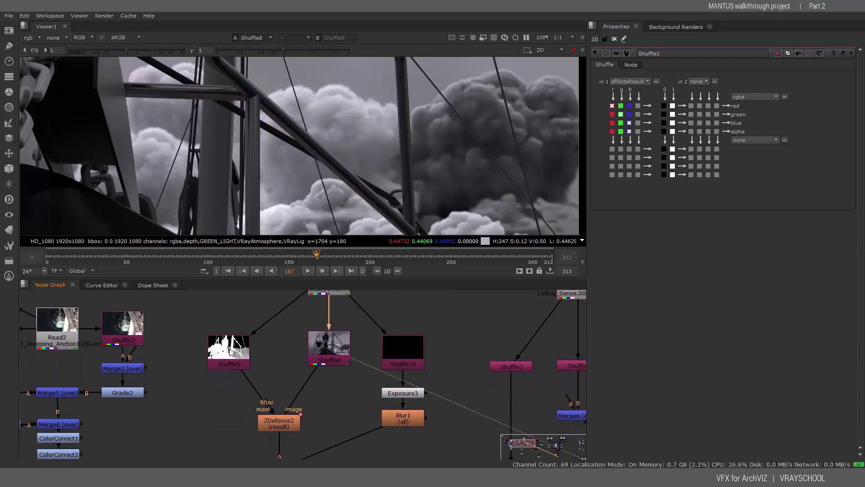
middle_click_drag(286, 427, 282, 413)
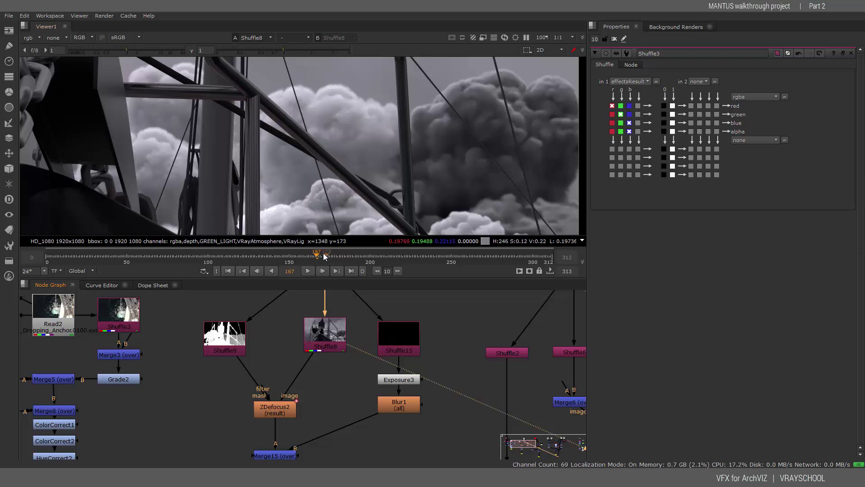
left_click_drag(326, 257, 444, 258)
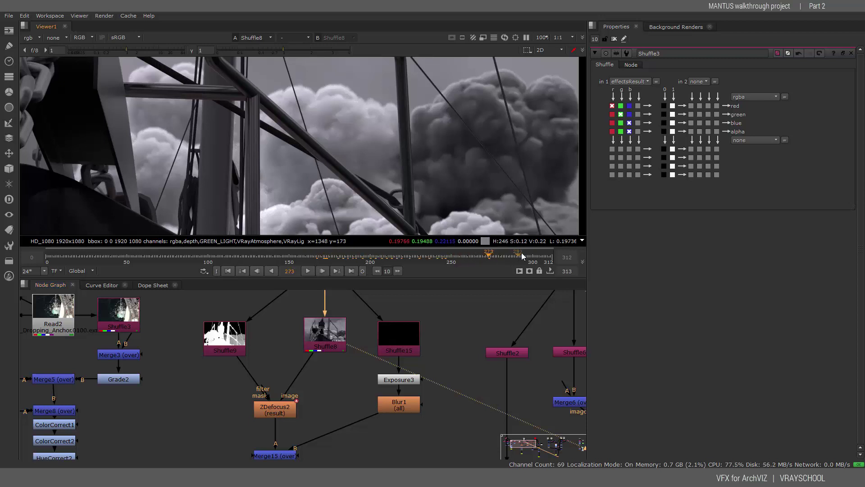
left_click_drag(522, 254, 532, 253)
scroll(419, 172, "down", 3)
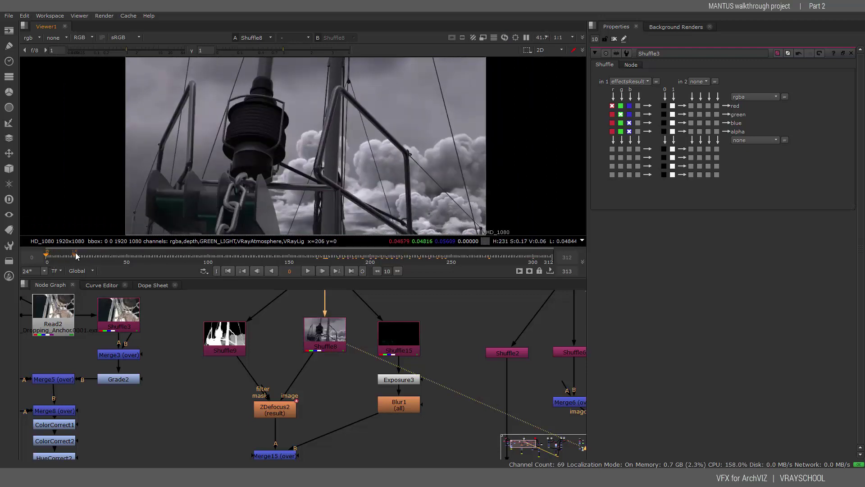
left_click_drag(75, 253, 363, 261)
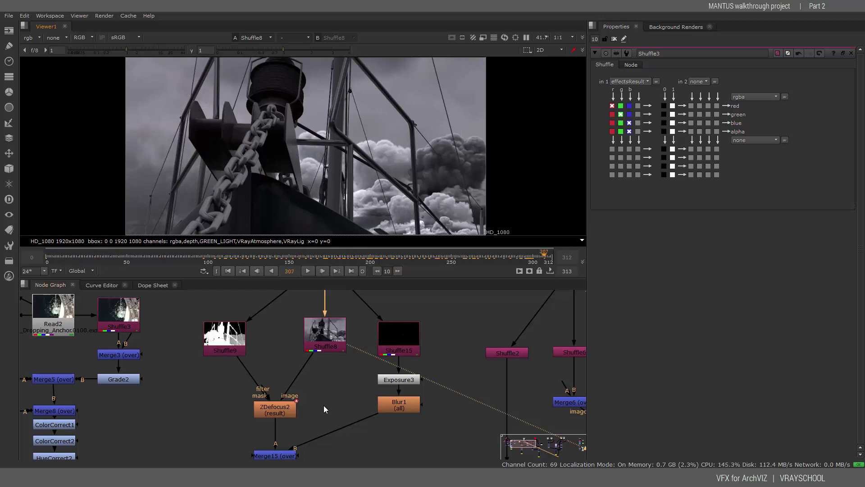
Switch the timeline range from Global to Input and scrub through the Shuffle8 anchor shot
middle_click_drag(318, 407, 322, 382)
left_click_drag(201, 251, 206, 251)
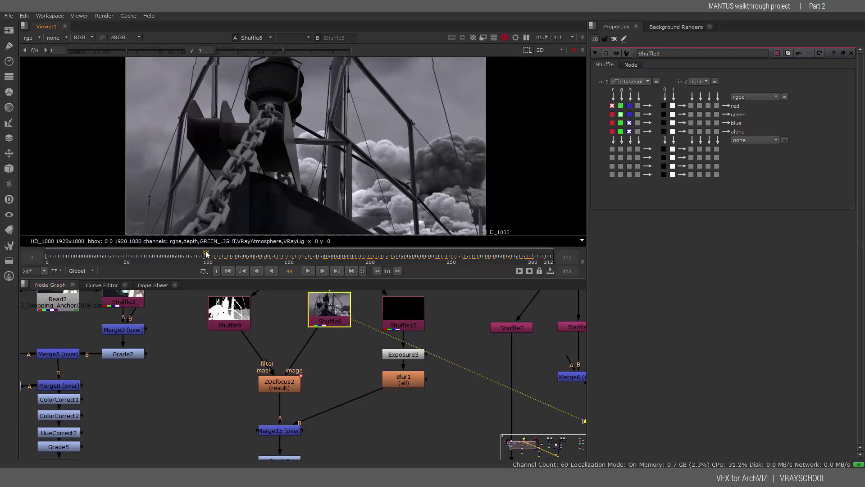
left_click(112, 255)
left_click(80, 271)
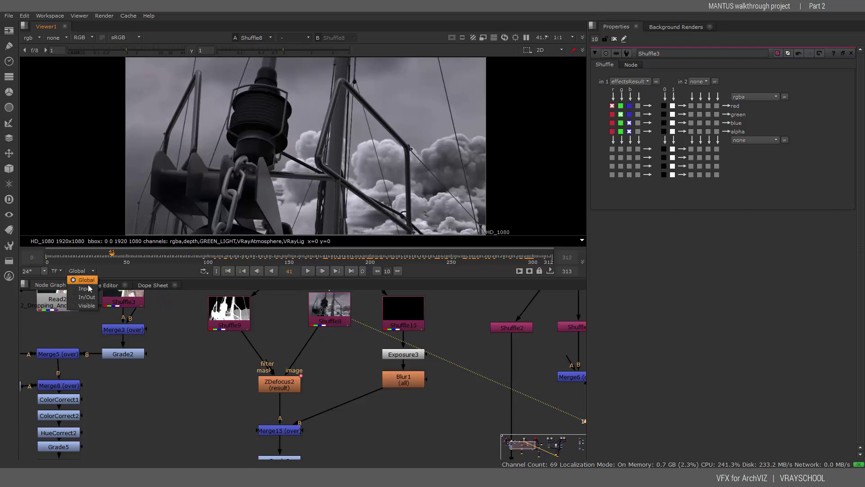
left_click(86, 289)
left_click_drag(56, 255, 540, 262)
left_click(553, 259)
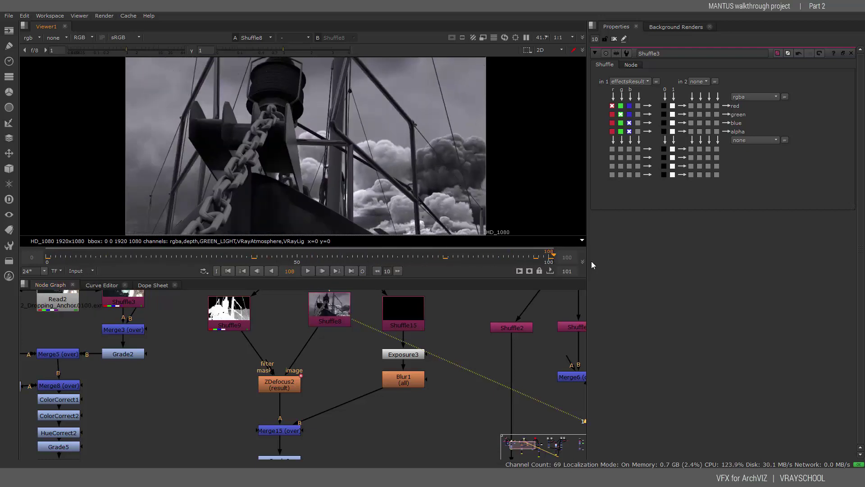
Display RainMaker4_1 in the viewer, open its properties and check the rain effect at frame 53
middle_click_drag(316, 387, 304, 363)
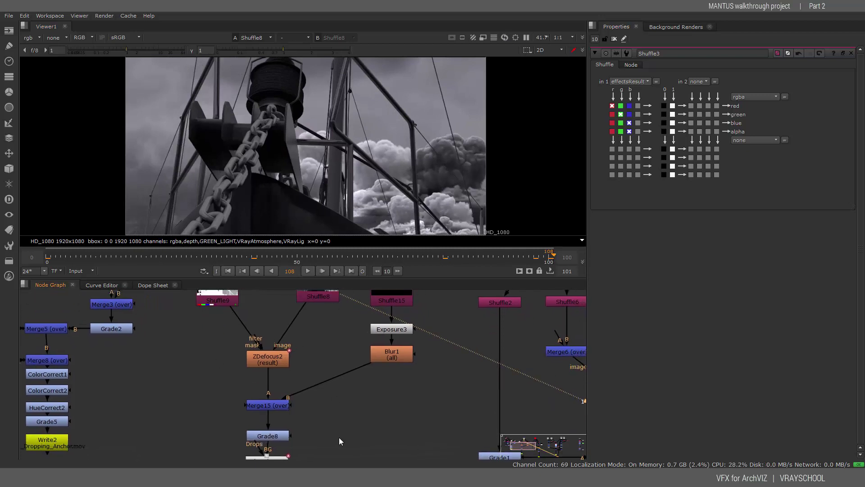
middle_click_drag(340, 437, 354, 370)
left_click(280, 409)
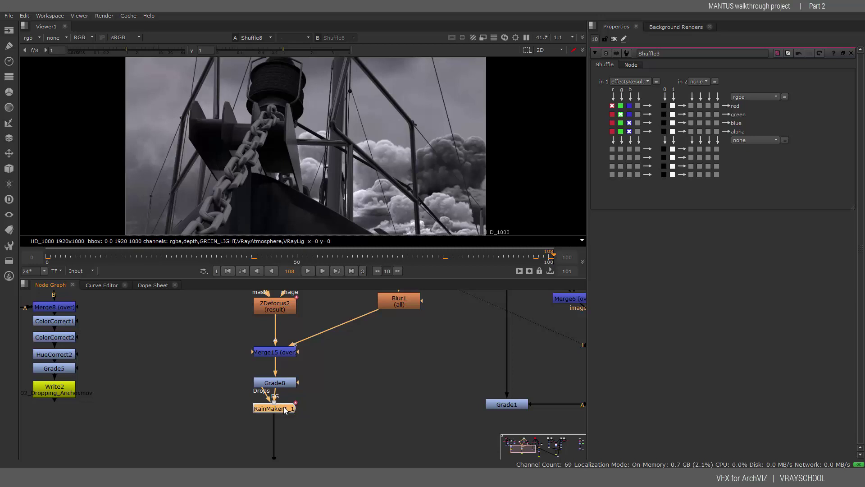
key("1")
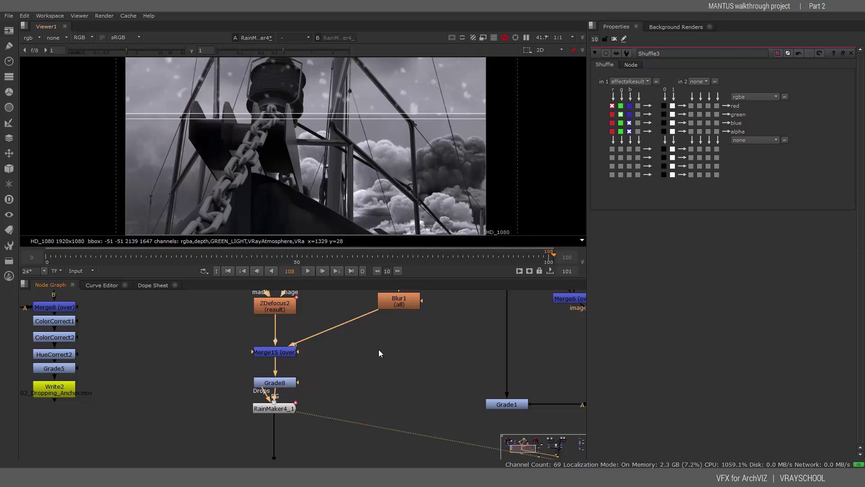
double_click(280, 409)
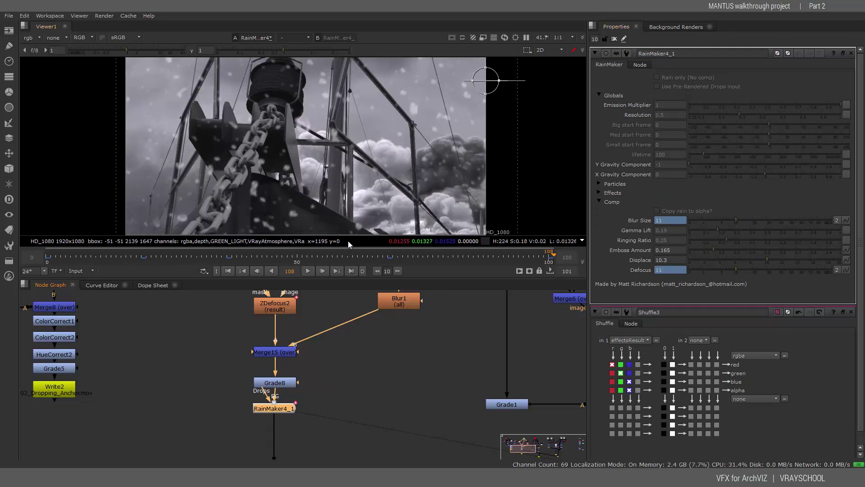
left_click(313, 257)
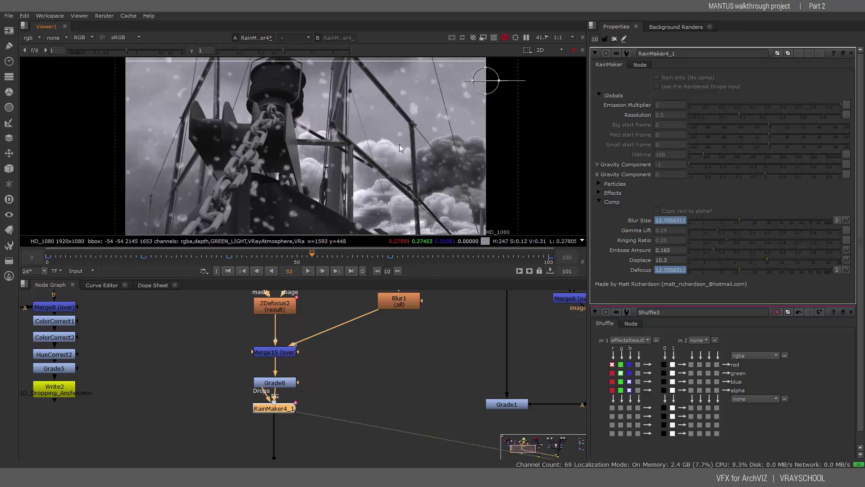
middle_click_drag(436, 361, 428, 373)
left_click(447, 344)
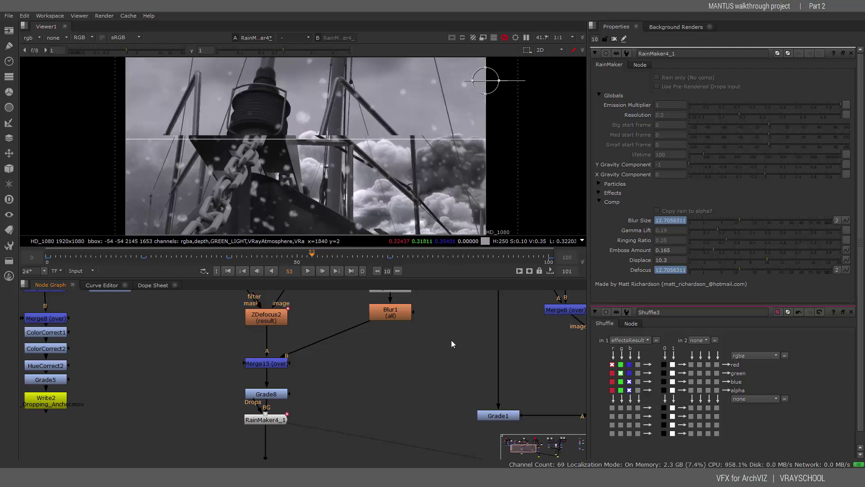
middle_click_drag(451, 341, 443, 354)
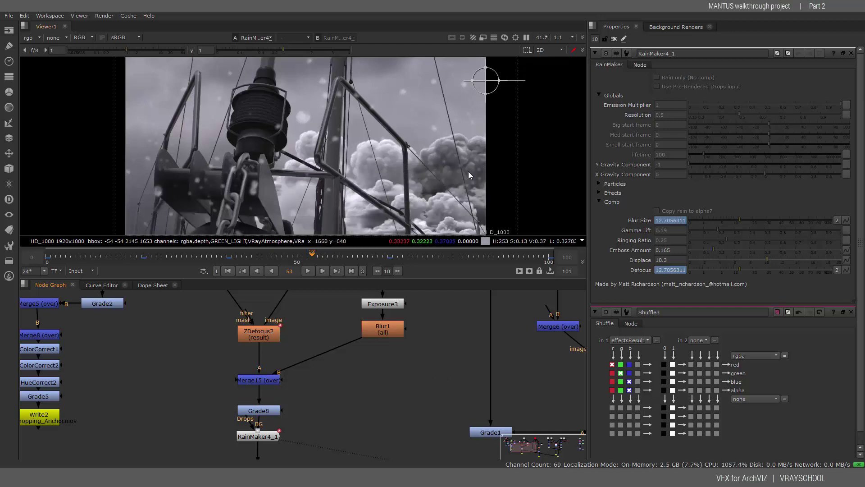
Display the Read7 ocean storm render in the viewer and scrub it to frame 326
scroll(420, 383, "down", 2)
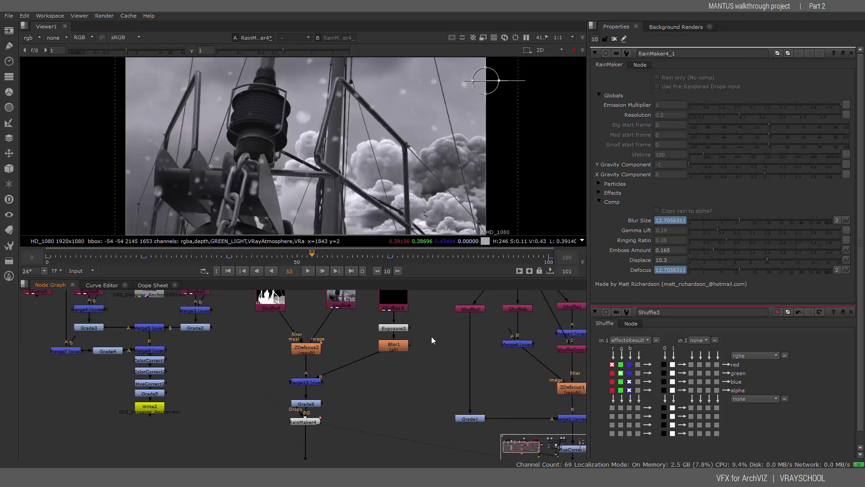
middle_click_drag(436, 334, 282, 412)
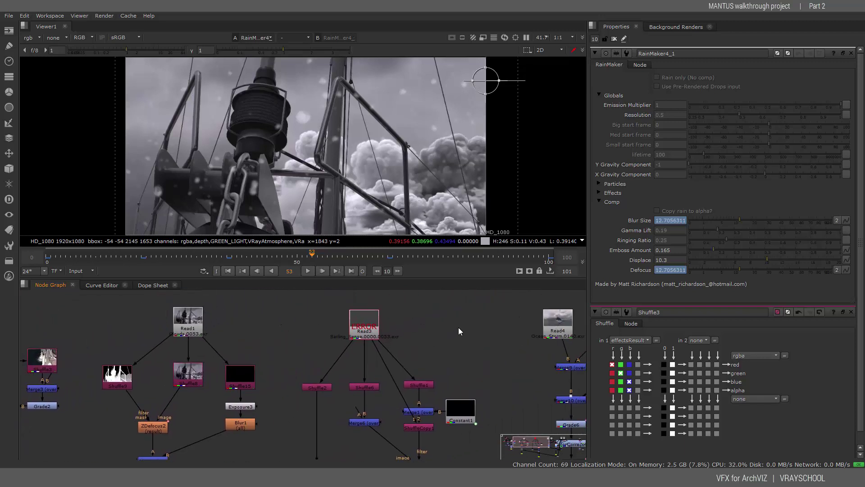
middle_click_drag(458, 327, 292, 325)
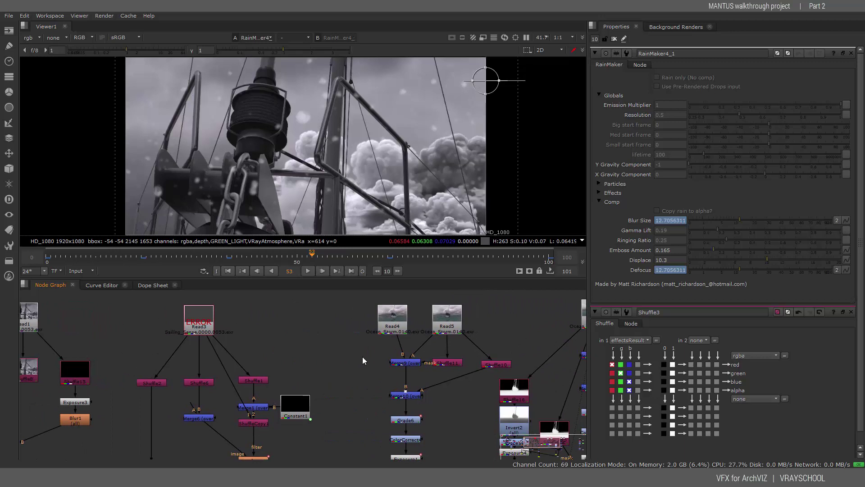
middle_click_drag(344, 348, 242, 361)
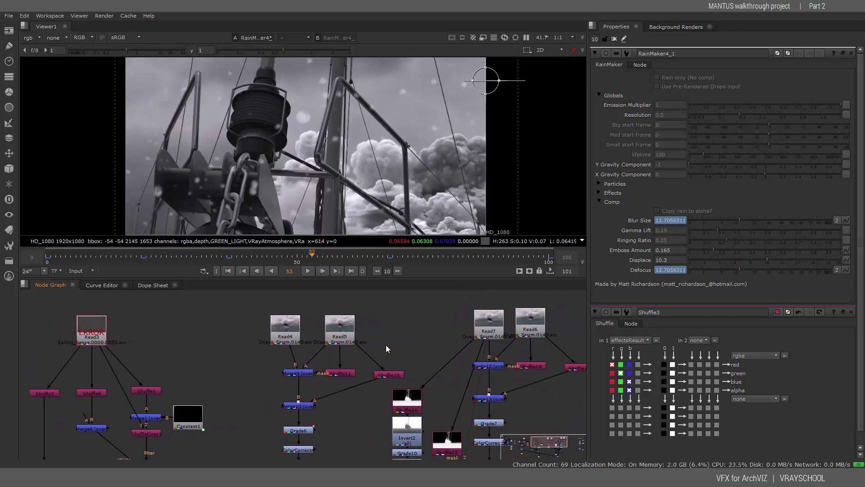
middle_click_drag(417, 337, 391, 339)
middle_click_drag(404, 376, 368, 339)
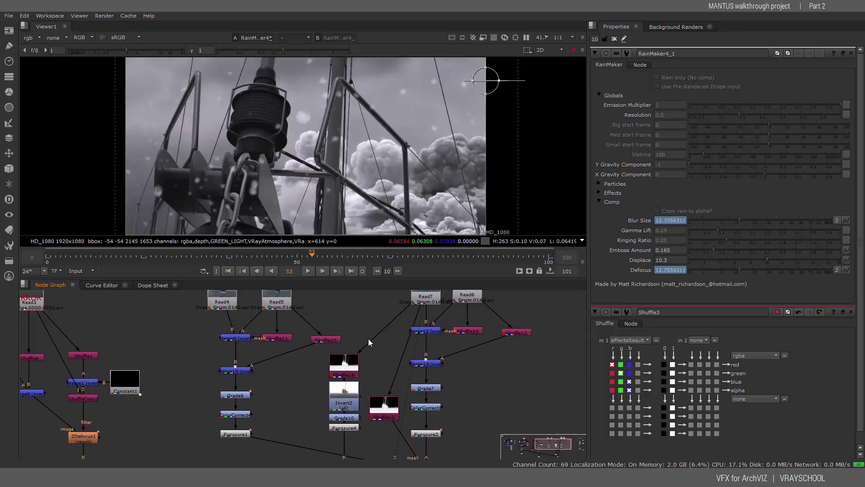
middle_click_drag(476, 340, 479, 391)
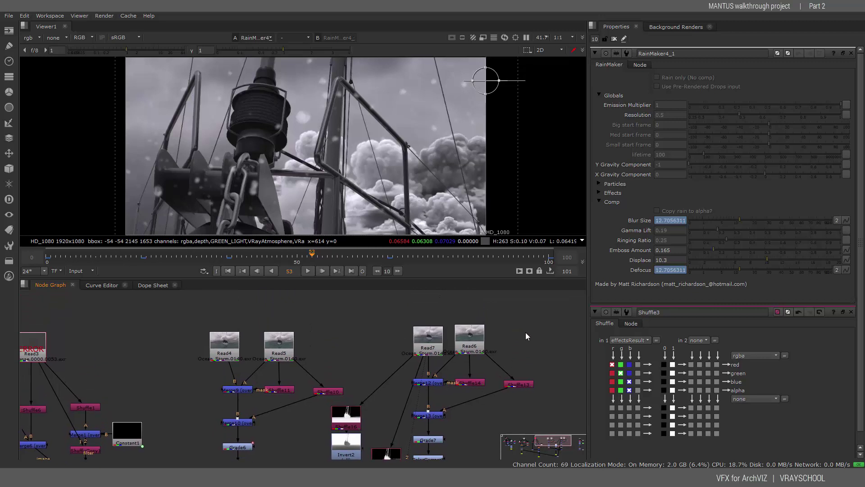
key("1")
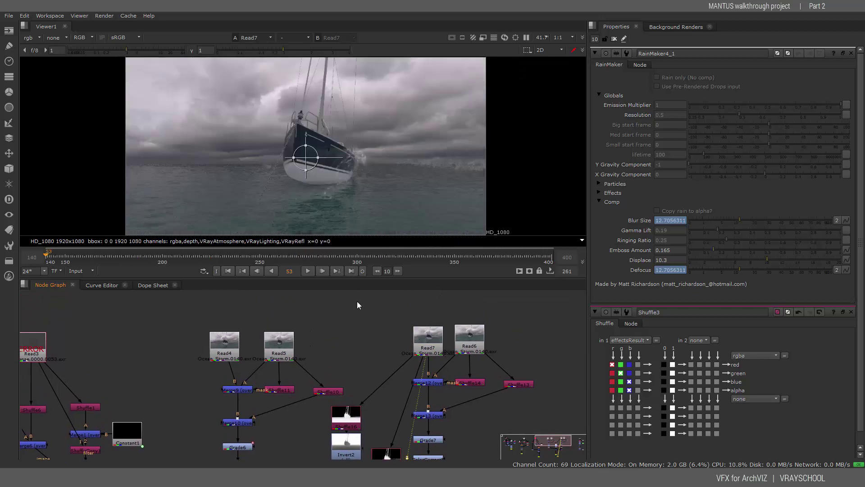
left_click_drag(63, 257, 407, 266)
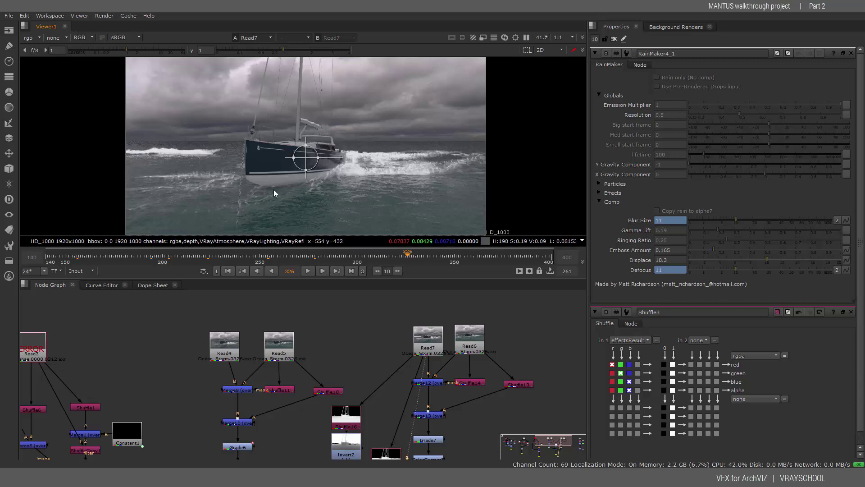
Open the Read5 ocean storm render's properties, display it in the viewer and scrub to frame 391
double_click(280, 343)
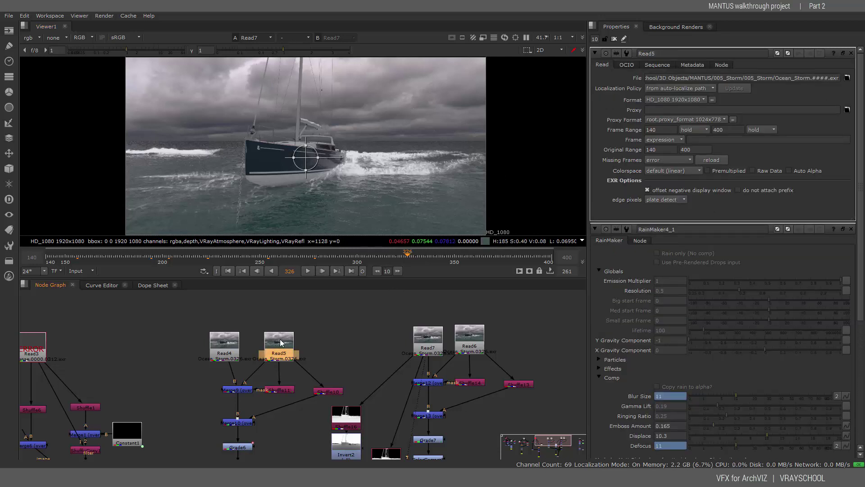
key("1")
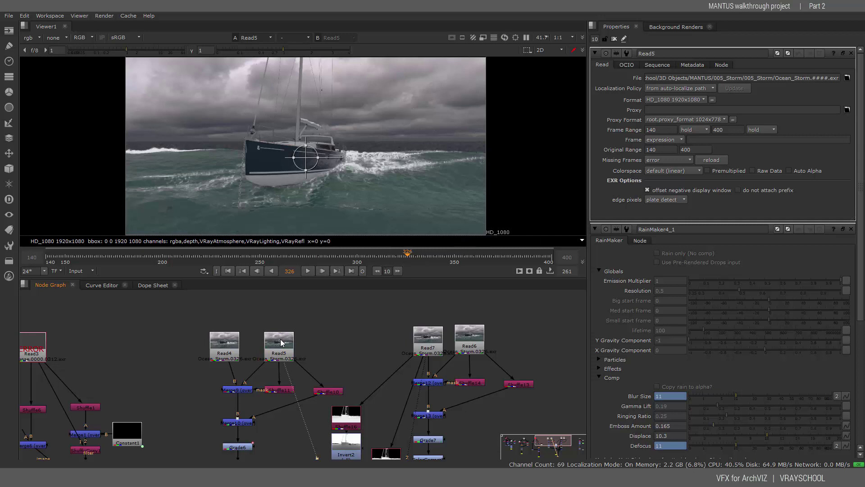
left_click_drag(257, 252, 487, 256)
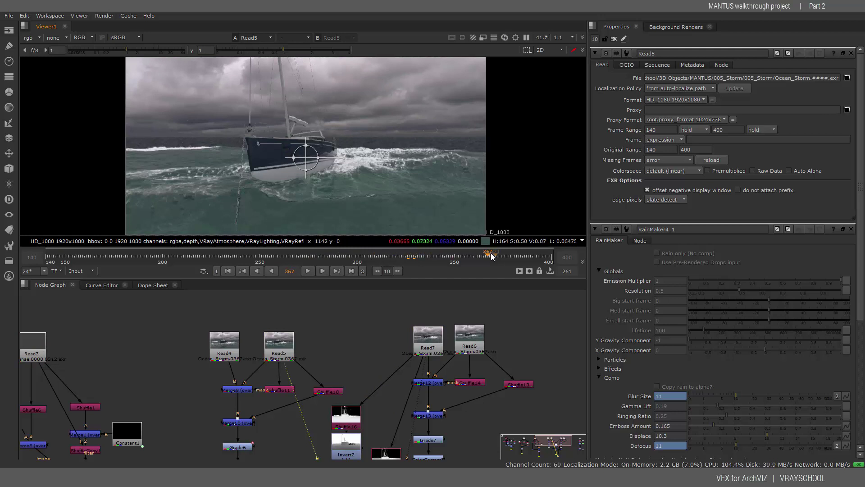
left_click_drag(490, 254, 535, 253)
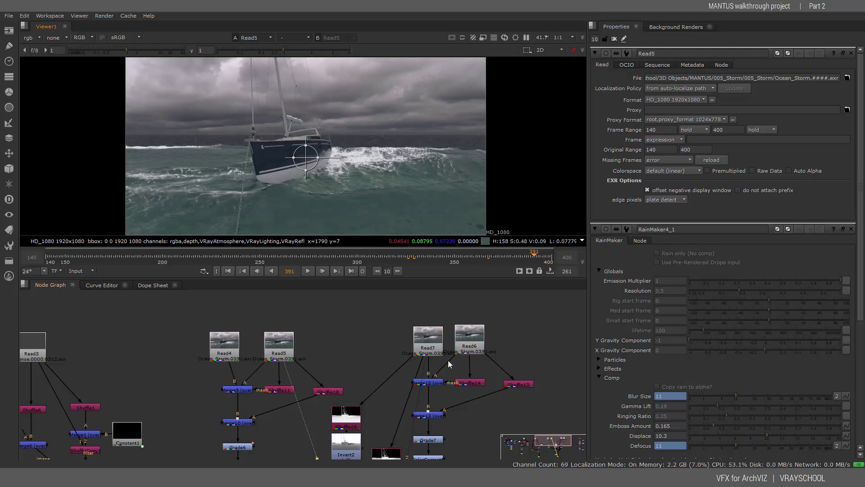
Compare the Read7 and Read5 ocean storm renders in the viewer at frame 391, ending on Read5
left_click(430, 350)
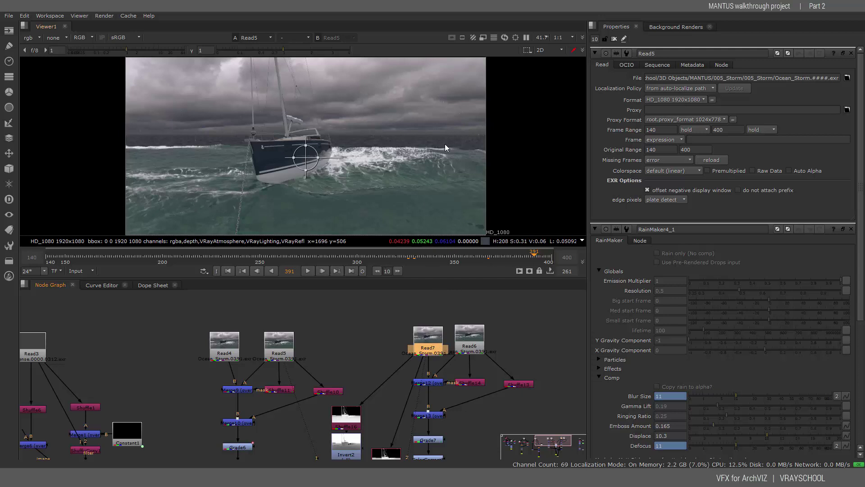
key("1")
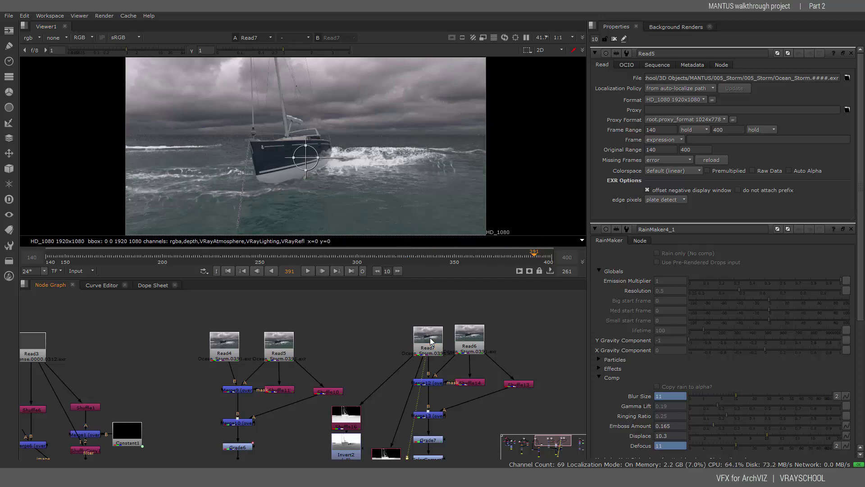
key("2")
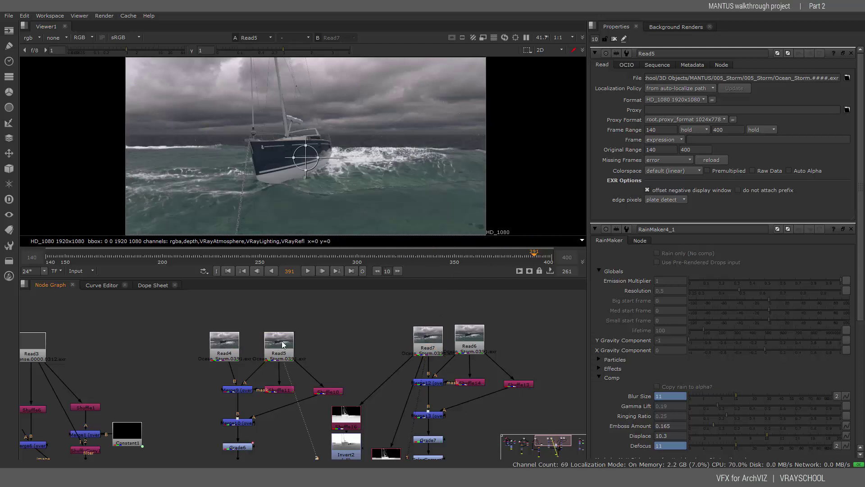
key("1")
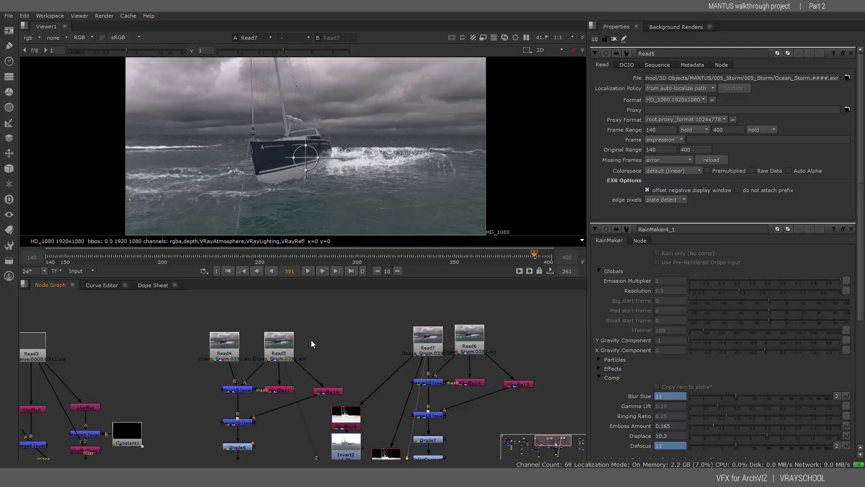
left_click(278, 341)
key("1")
left_click(428, 339)
key("1")
left_click(278, 342)
key("1")
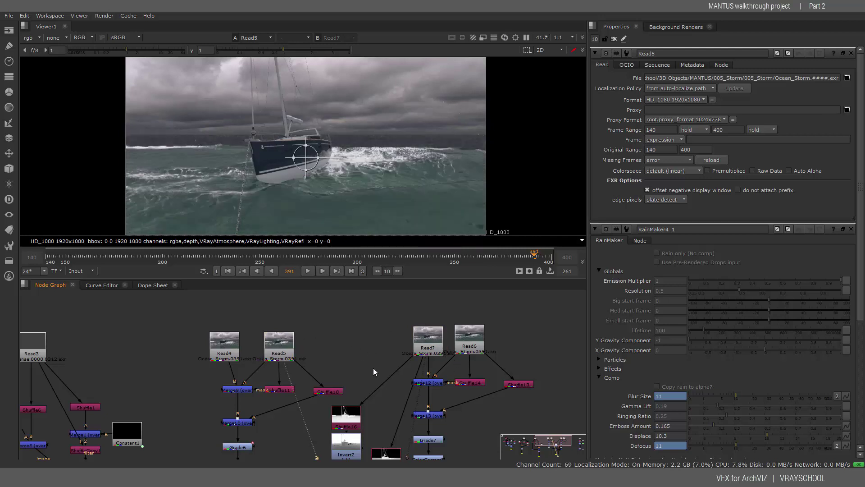
Display the Shuffle16 mask and the Invert2 result beneath it in the viewer
left_click(353, 413)
key("1")
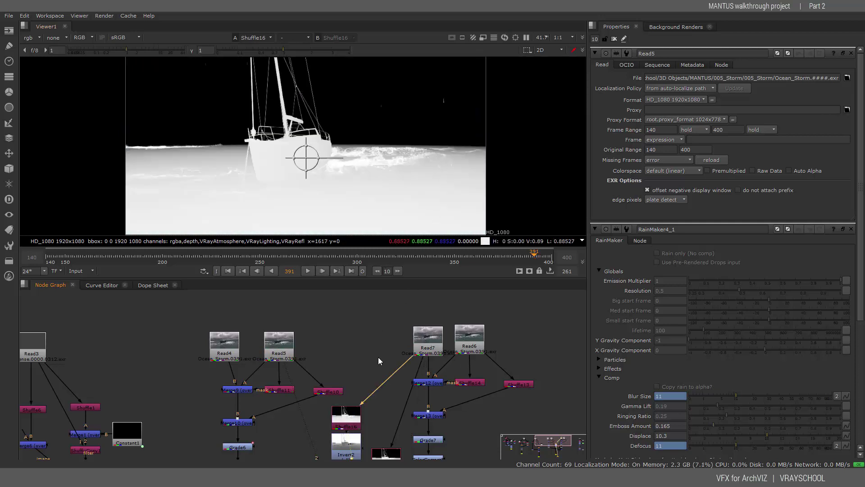
scroll(376, 356, "down", 3)
left_click(357, 424)
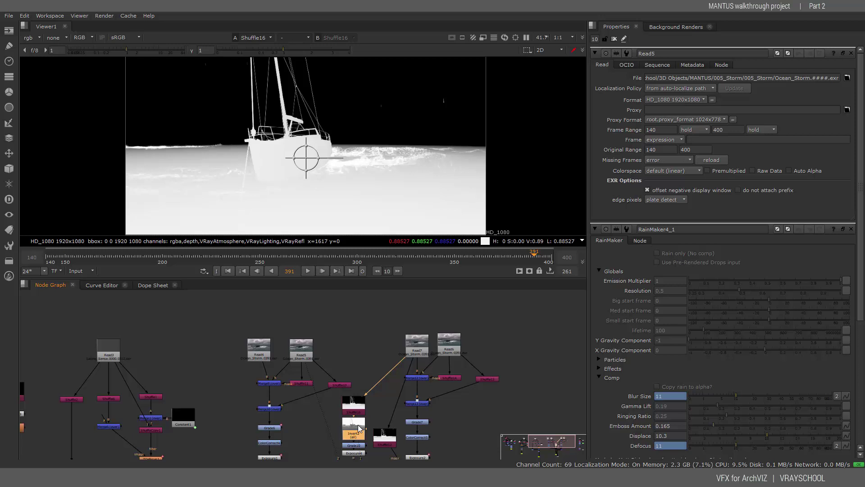
key("1")
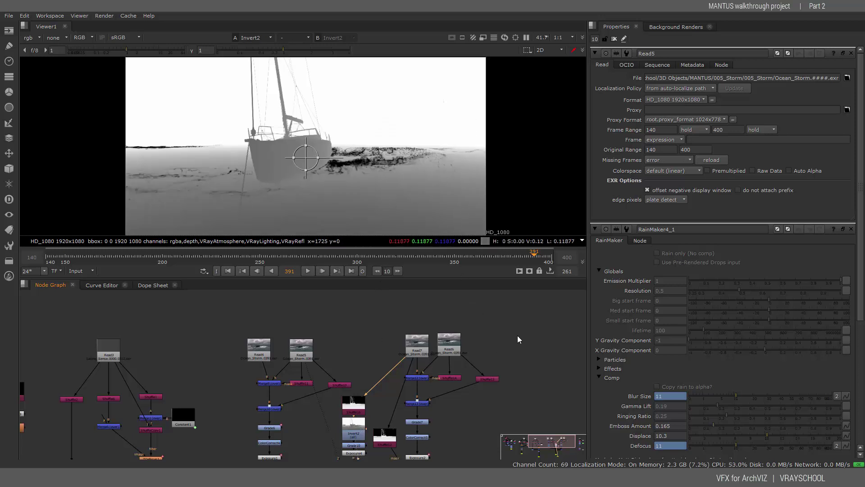
Examine the storm shot's node branches, including the grades, colour corrections, exposures and masked merges around Invert2 and Shuffle12
type("xxxxxxx")
left_click(492, 262)
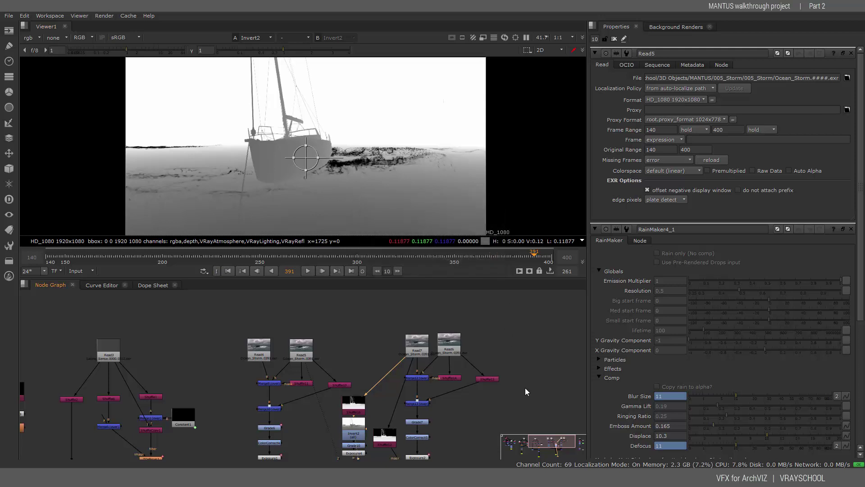
scroll(517, 385, "up", 2)
scroll(507, 374, "down", 3)
middle_click_drag(498, 401, 473, 335)
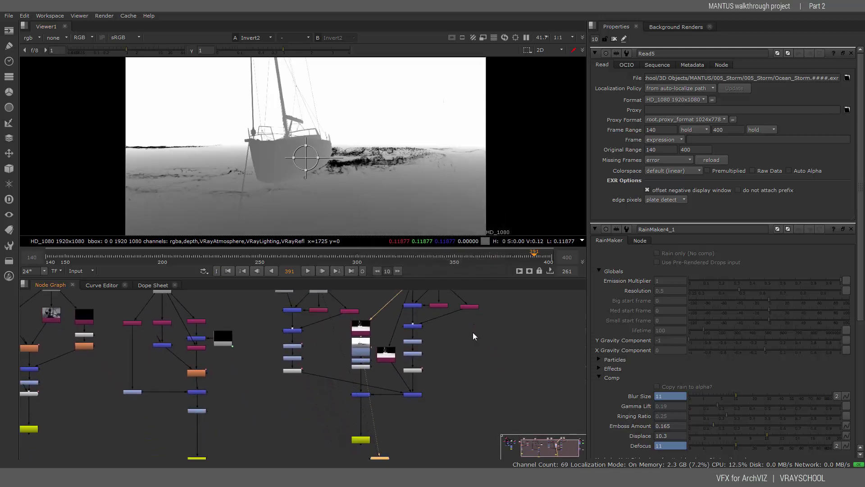
scroll(407, 348, "up", 2)
scroll(407, 347, "up", 2)
scroll(480, 381, "up", 3)
scroll(480, 378, "down", 1)
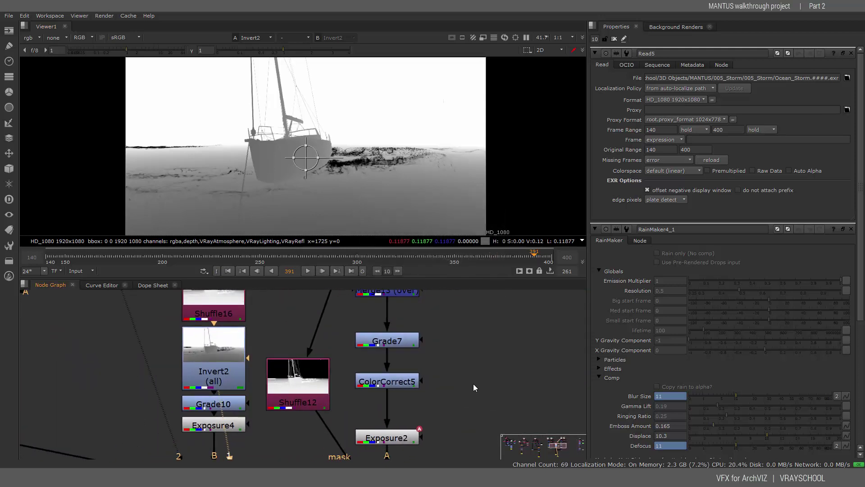
key("f")
scroll(367, 375, "up", 4)
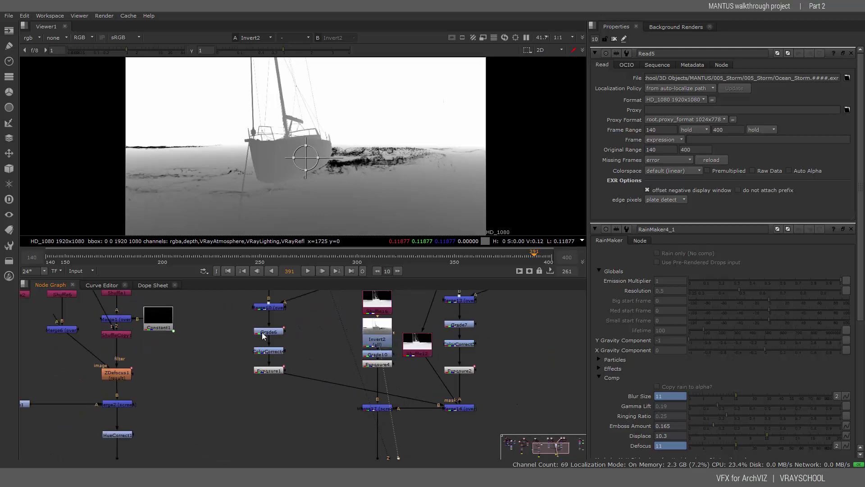
middle_click_drag(522, 331, 522, 288)
middle_click_drag(509, 371, 481, 458)
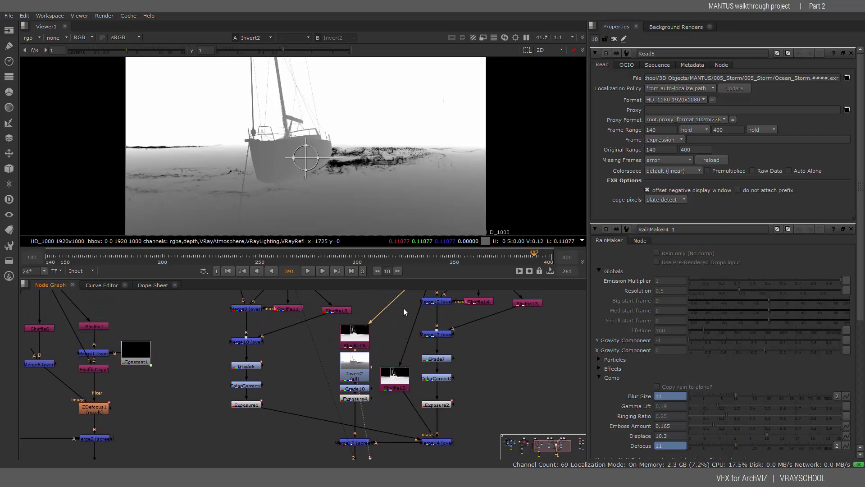
Display the Merge17 composite of the ocean storm shot in the viewer
middle_click_drag(532, 333, 518, 385)
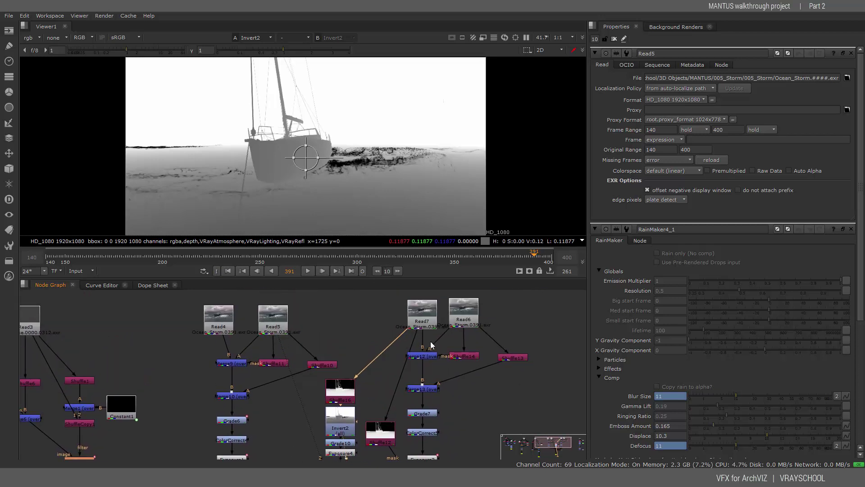
middle_click_drag(443, 396, 422, 273)
left_click(322, 372)
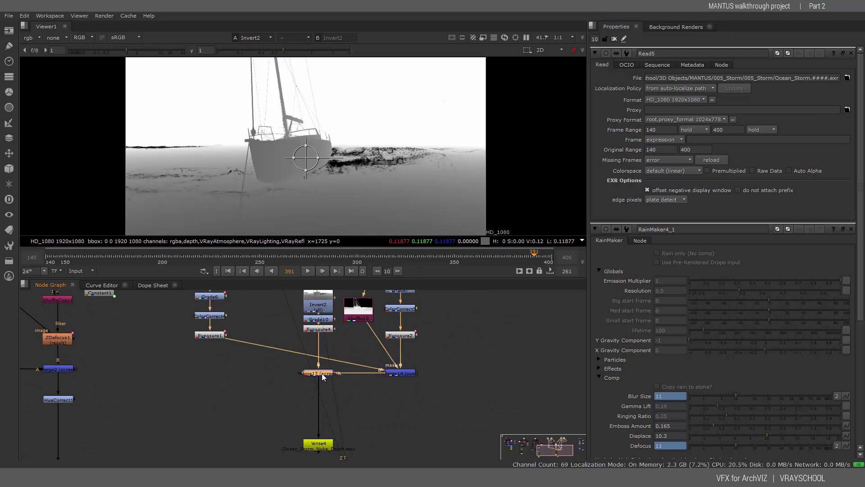
key("1")
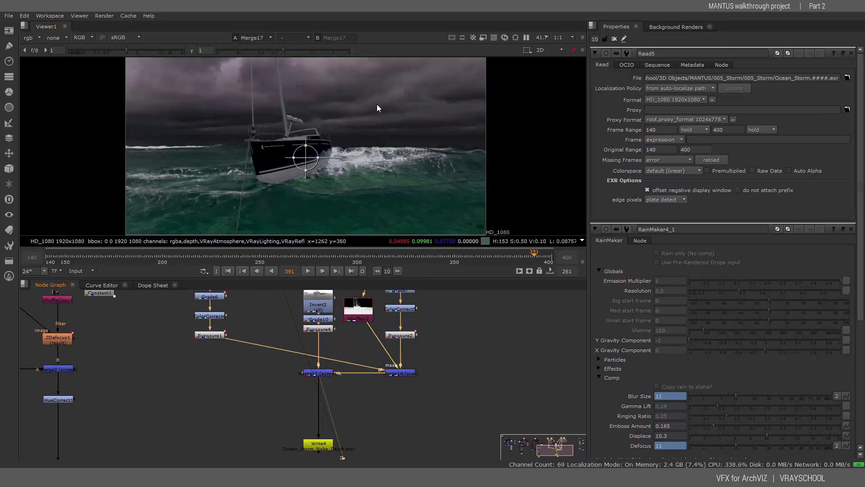
type("xxxxx")
left_click(489, 262)
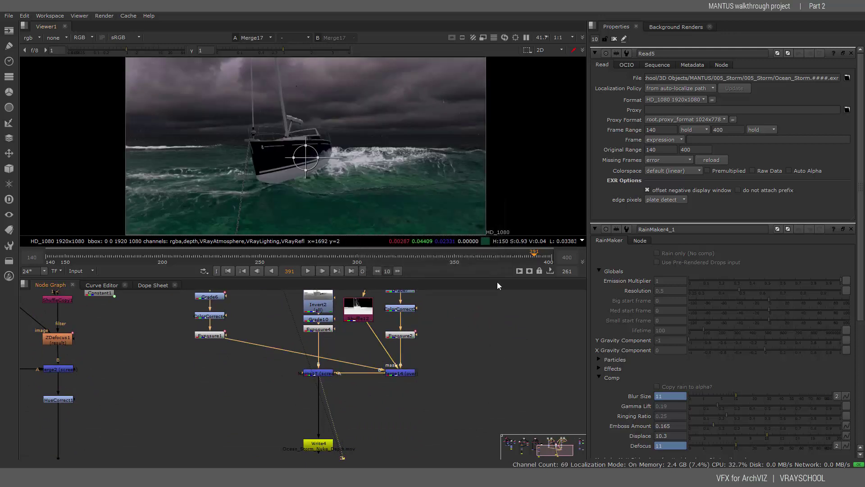
Disable and re-enable the Exposure1 node several times to compare its effect on the Merge17 composite
scroll(490, 329, "down", 3)
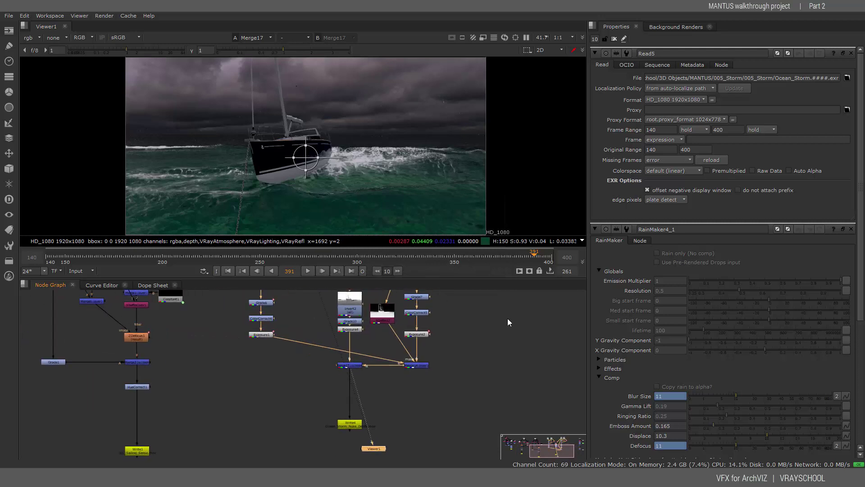
middle_click_drag(507, 318, 502, 380)
left_click(257, 399)
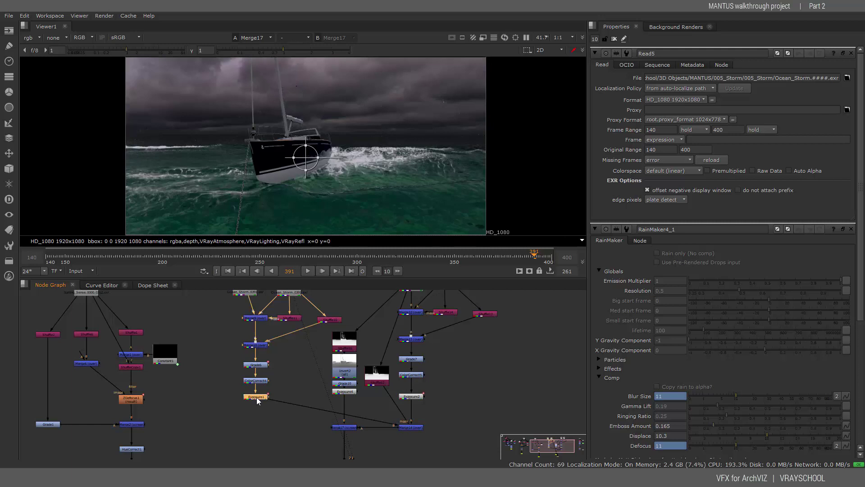
key("d")
key("d")
key("d")
key("d")
key("d")
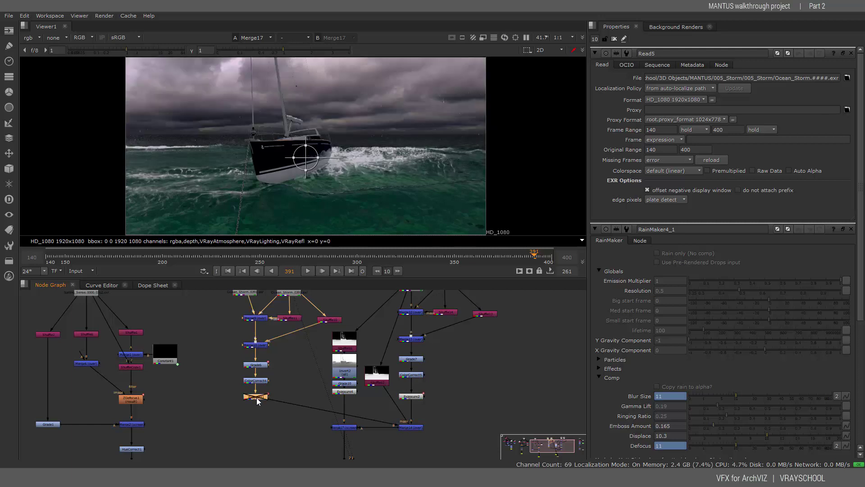
key("d")
key("d")
key("d")
key("d")
key("d")
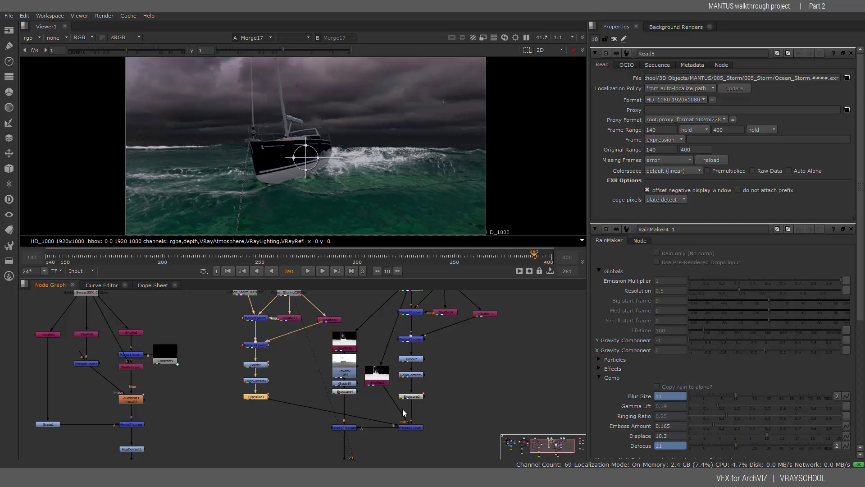
Disable and re-enable the Exposure2 node to compare its effect, and select the Shuffle12 mask
left_click(412, 396)
key("d")
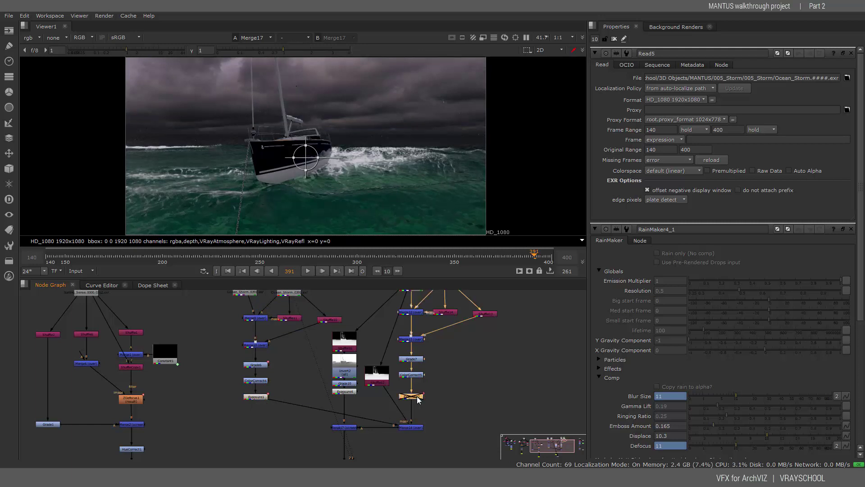
key("d")
left_click(379, 376)
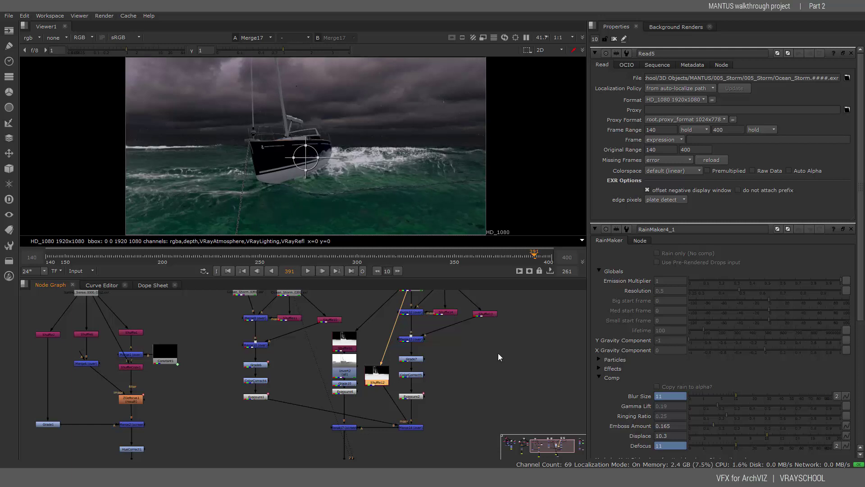
Move Shuffle14 slightly farther from Merge12 and open its properties
scroll(503, 338, "down", 2)
scroll(504, 339, "up", 1)
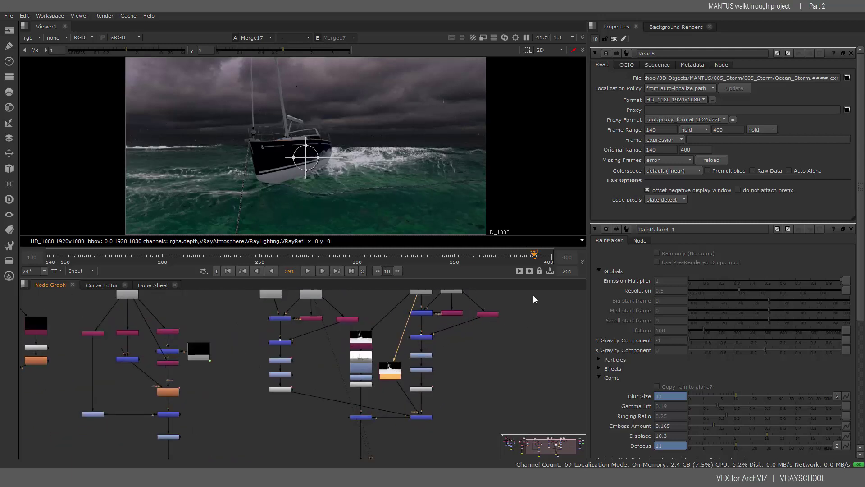
right_click(532, 298)
left_click(446, 339)
middle_click_drag(500, 342, 457, 409)
scroll(445, 405, "up", 7)
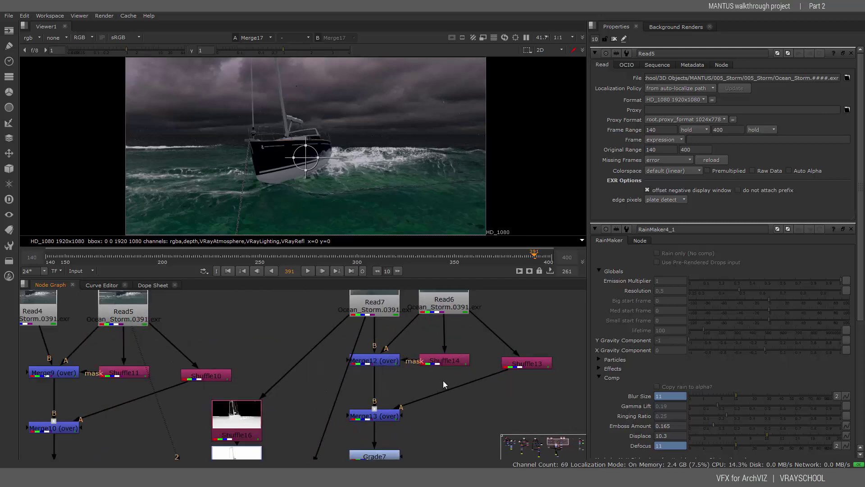
left_click(456, 350)
scroll(461, 394, "down", 2)
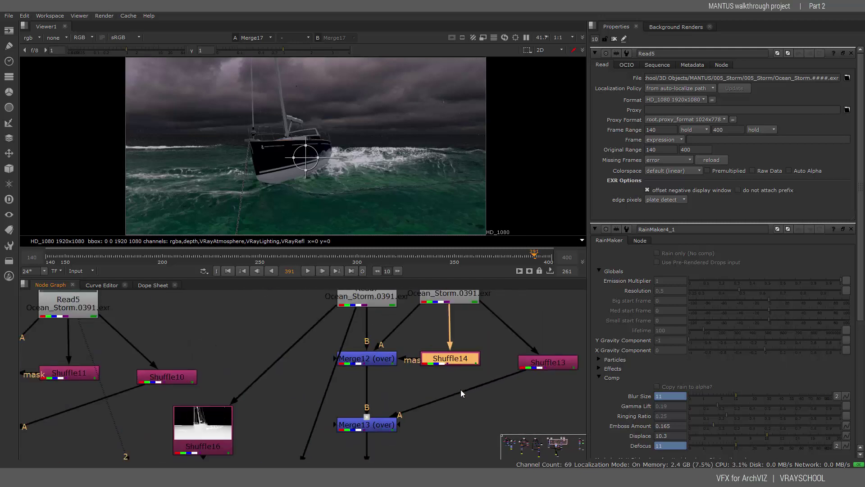
left_click_drag(460, 360, 466, 359)
double_click(466, 359)
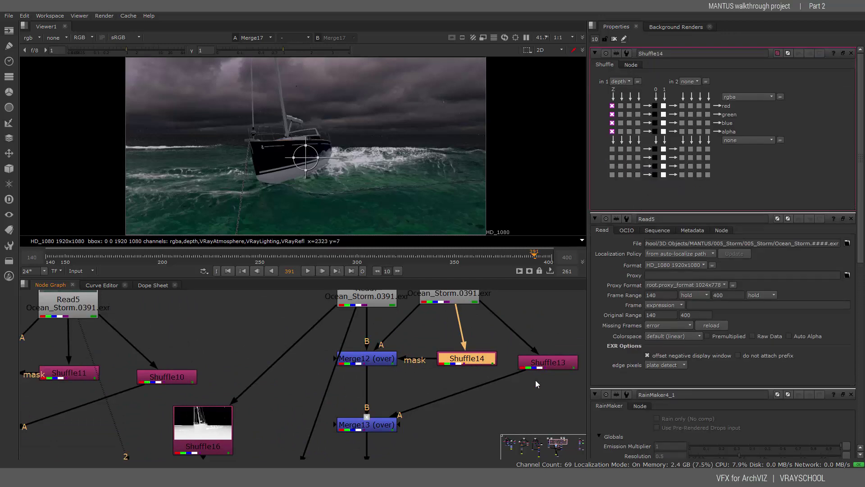
Open the Shuffle13 node settings and enable its postage stamp
double_click(542, 365)
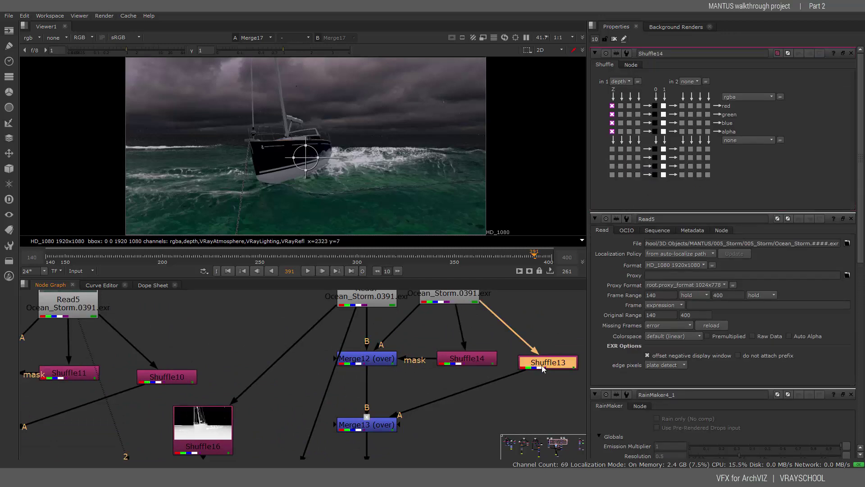
left_click(635, 67)
left_click(636, 180)
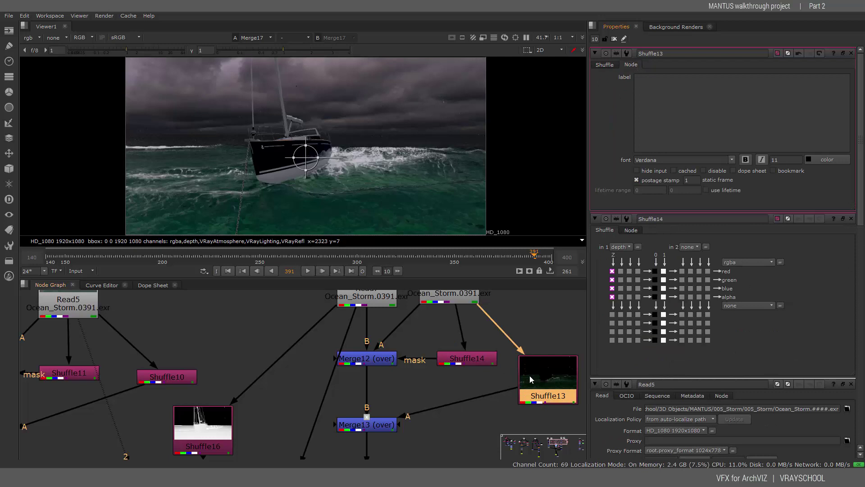
Disable and re-enable the Shuffle14 depth mask repeatedly to compare its effect on the storm composite
left_click(489, 362)
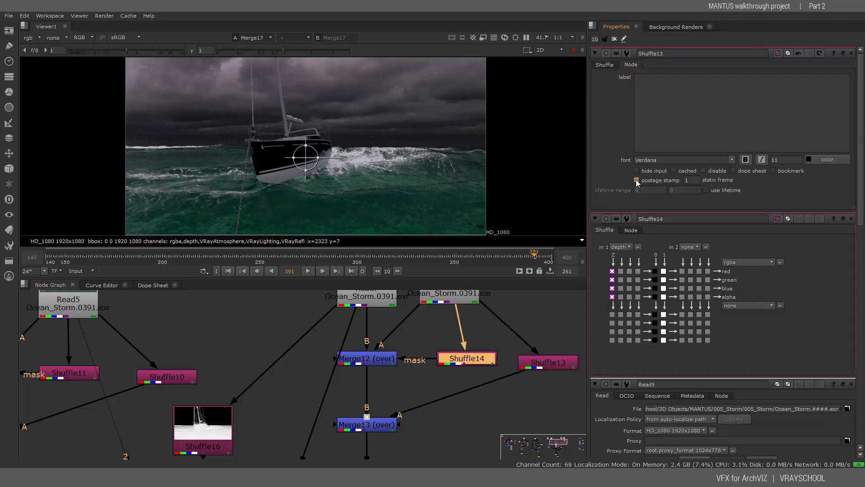
middle_click_drag(550, 376, 347, 370, "alt")
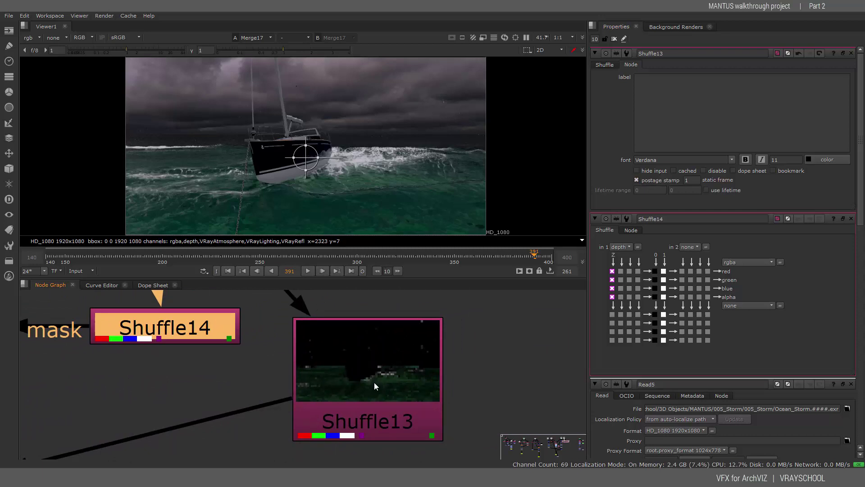
scroll(352, 380, "down", 4)
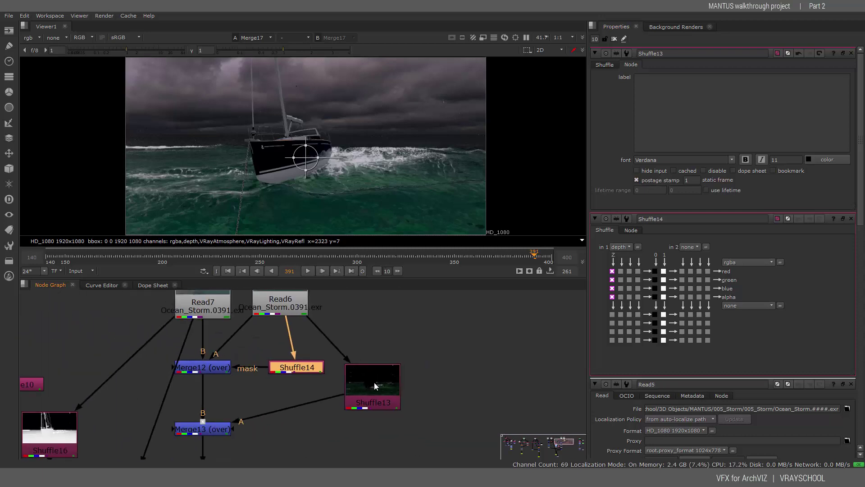
key("d")
key("d")
key("d")
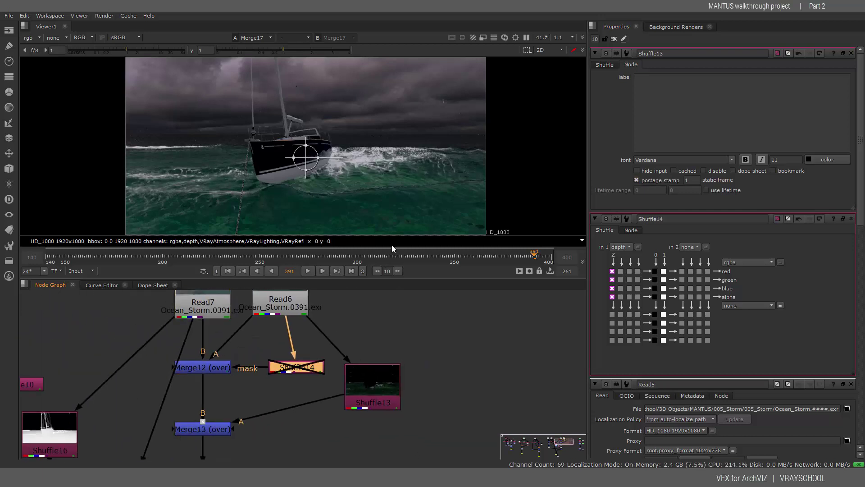
key("d")
key("d")
key("d")
key("d")
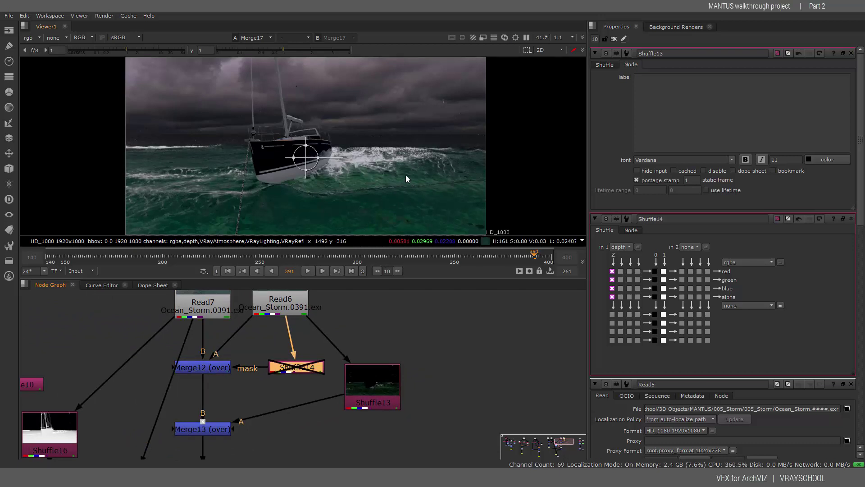
key("d")
scroll(421, 333, "down", 2)
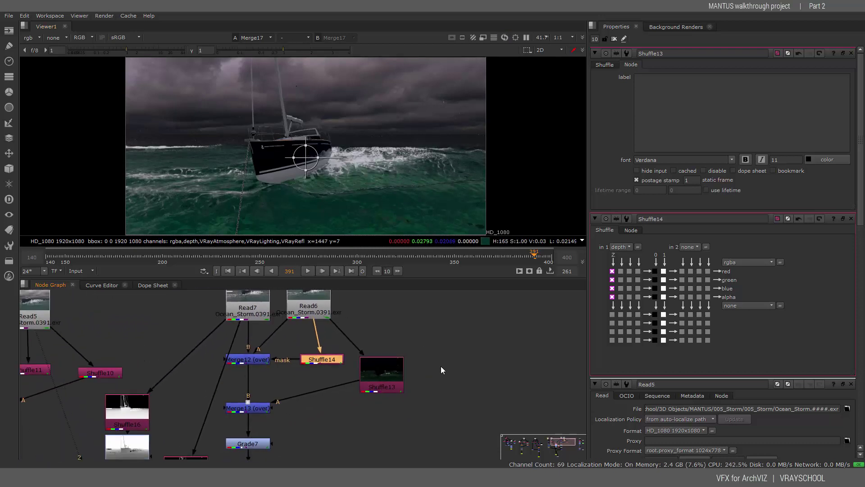
Disable and re-enable Merge13 repeatedly to compare the ocean with and without the Shuffle13 pass
middle_click_drag(379, 313, 475, 270)
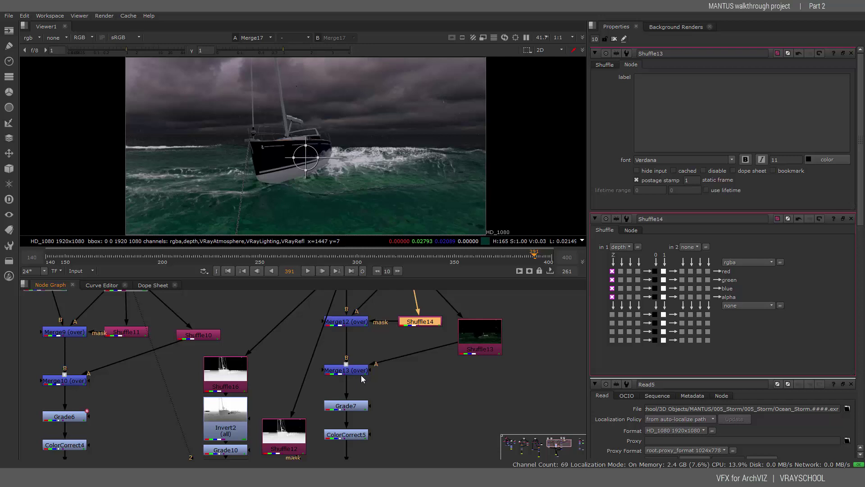
left_click(353, 372)
key("d")
key("d")
key("d")
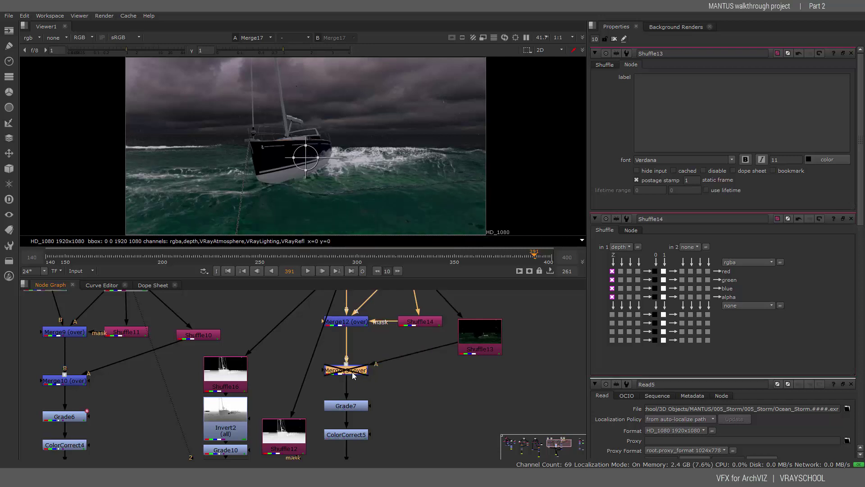
key("d")
key("d")
key("d")
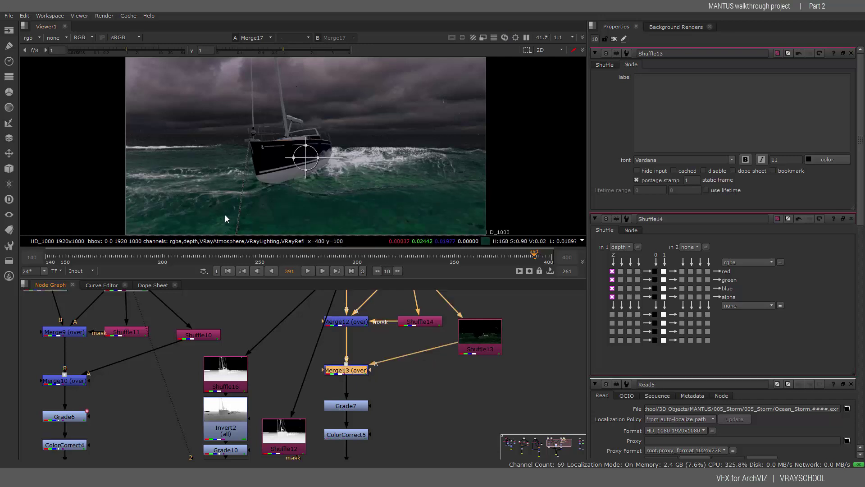
key("d")
key("d")
key("d")
key("d")
scroll(407, 398, "up", 1)
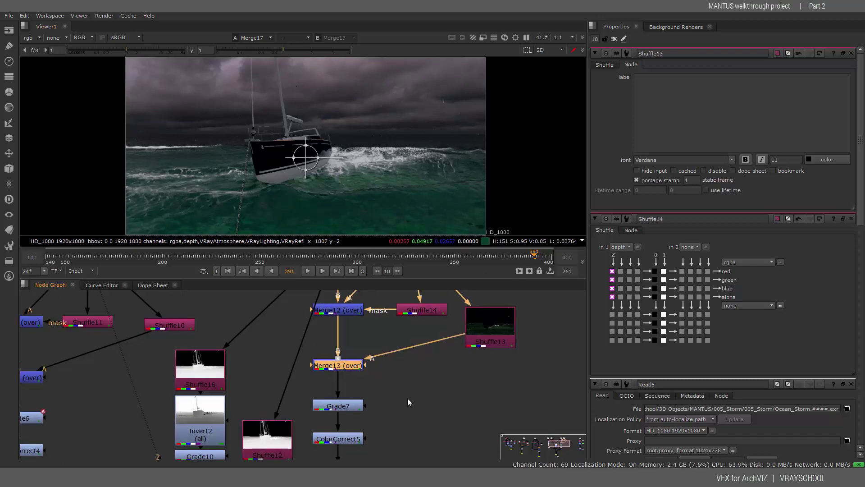
scroll(407, 399, "down", 1)
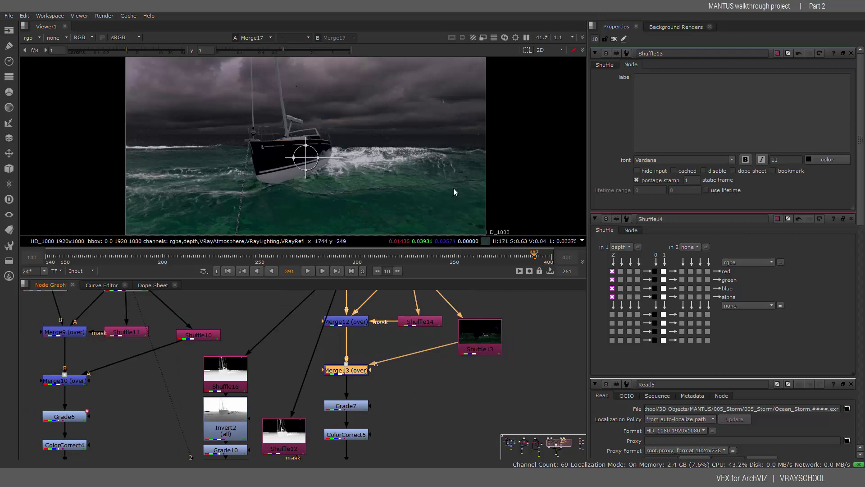
scroll(437, 399, "up", 1)
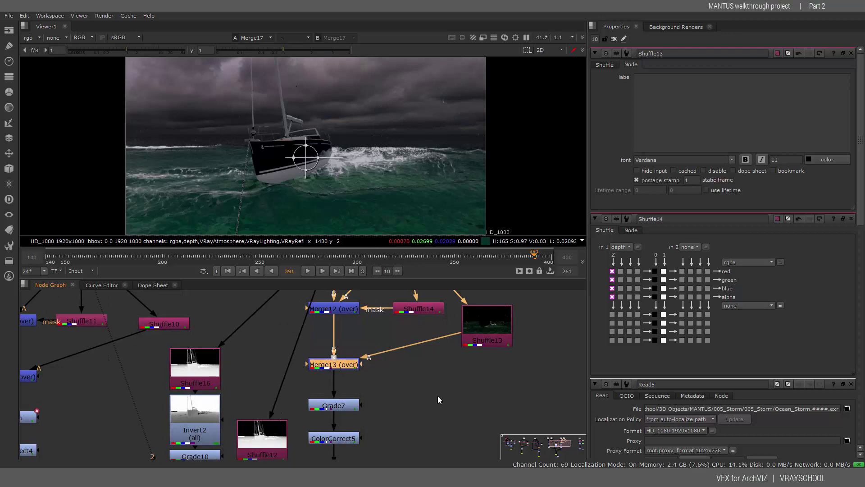
scroll(436, 401, "down", 2)
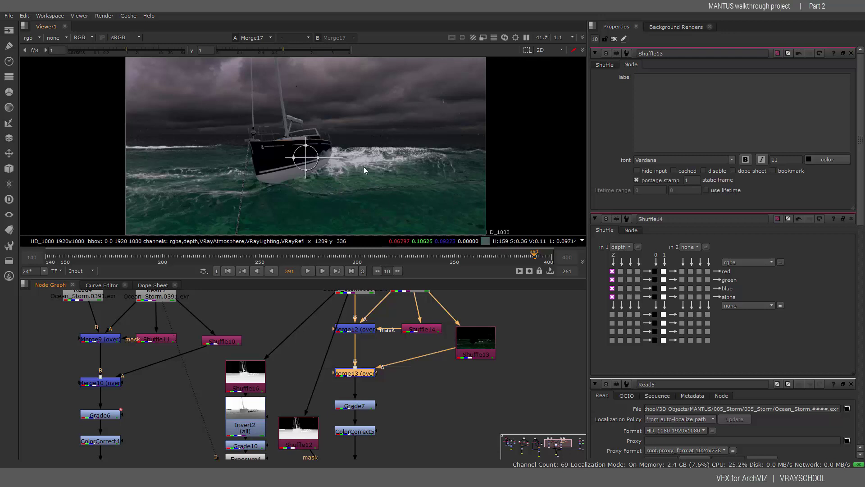
Enlarge the viewer pane and display the Write4 output node beneath Merge17 in it
left_click_drag(479, 280, 479, 314)
middle_click_drag(501, 411, 469, 412, "alt")
scroll(427, 375, "up", 5)
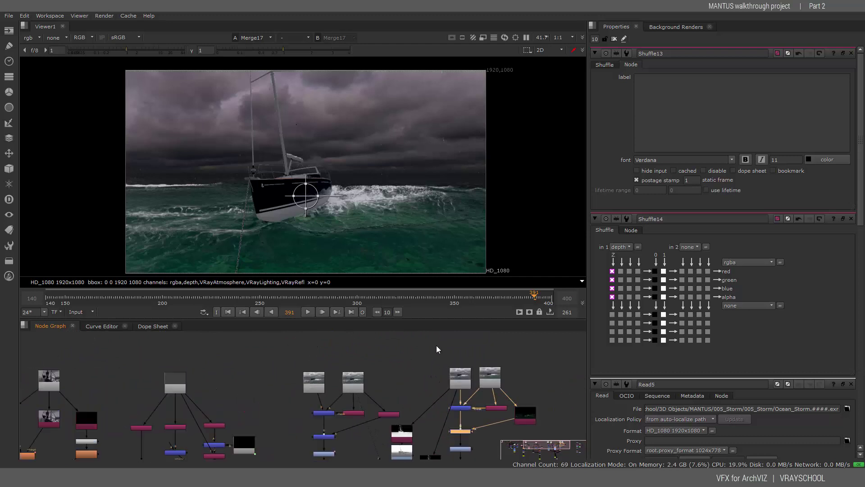
middle_click_drag(406, 393, 364, 254)
middle_click_drag(393, 424, 360, 352)
left_click(314, 390)
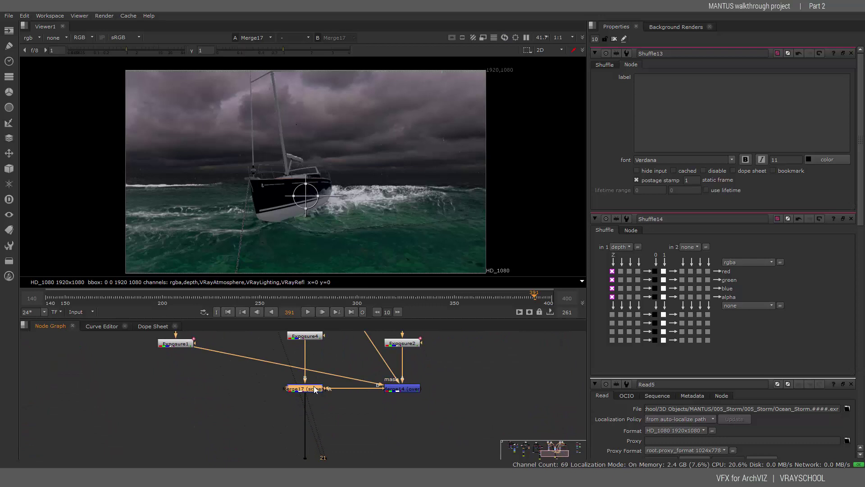
left_click(367, 422)
middle_click_drag(369, 428, 369, 371)
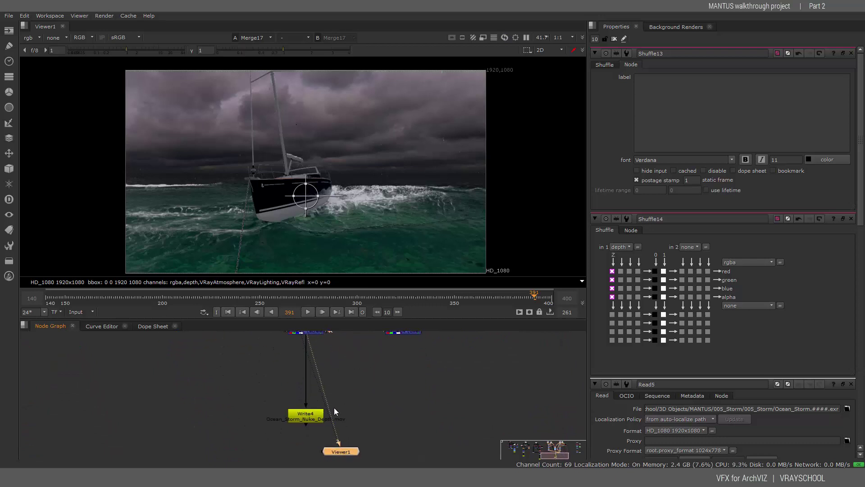
left_click(314, 412)
key("1")
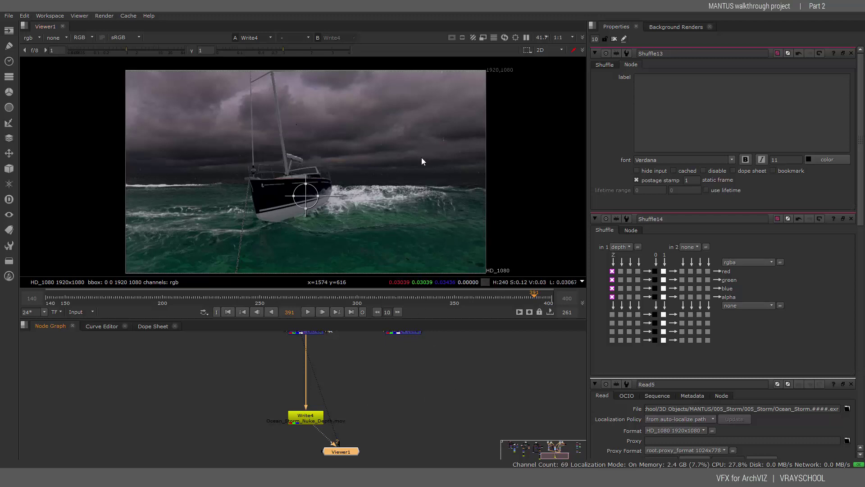
Switch to Adobe After Effects 2020 to continue with the Ocean_Storm_Nuke composition
key("super+s")
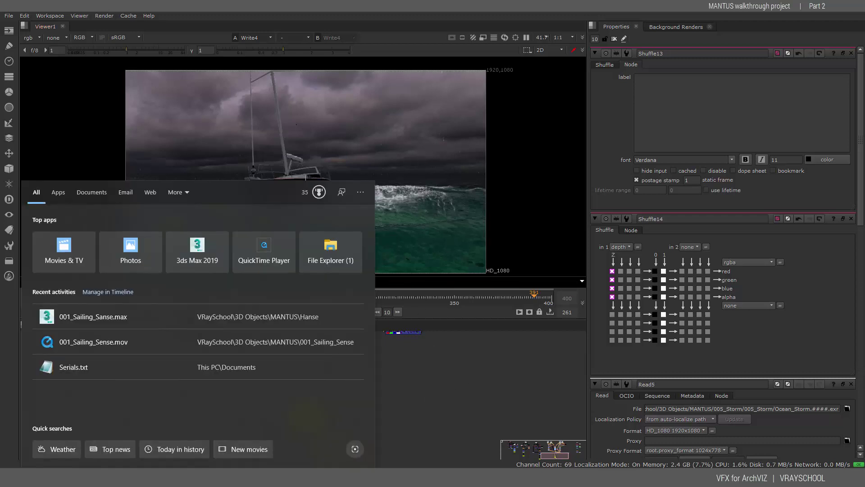
type("af")
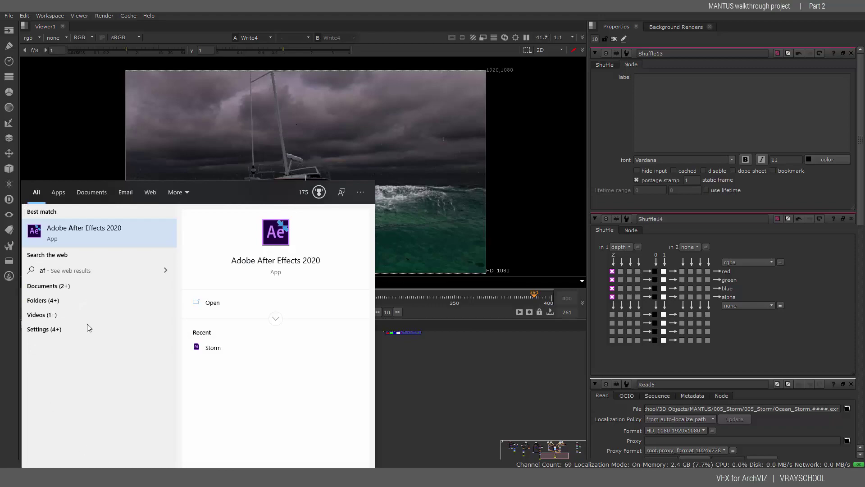
left_click(84, 230)
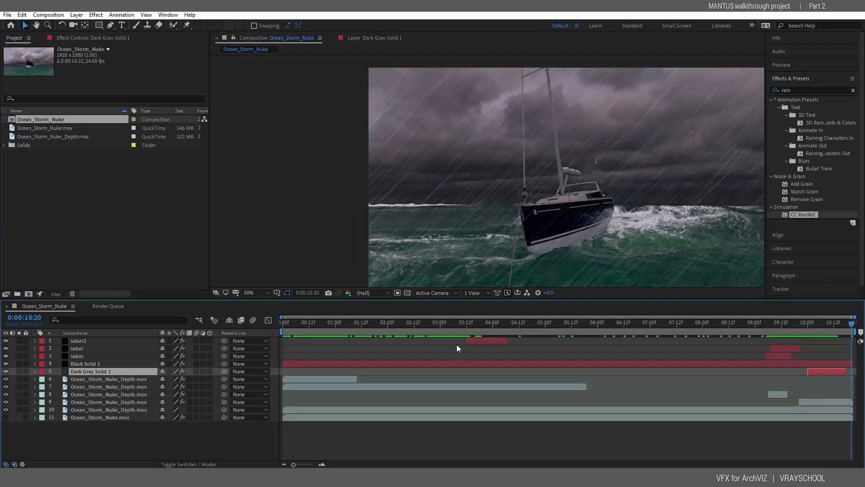
Scrub the Ocean_Storm_Nuke composition back to 0:00:01:09 and select Ocean_Storm_Nuke_Depth.mov layers 10 and 7 in turn
left_click_drag(288, 322, 555, 316)
left_click_drag(383, 327, 354, 323)
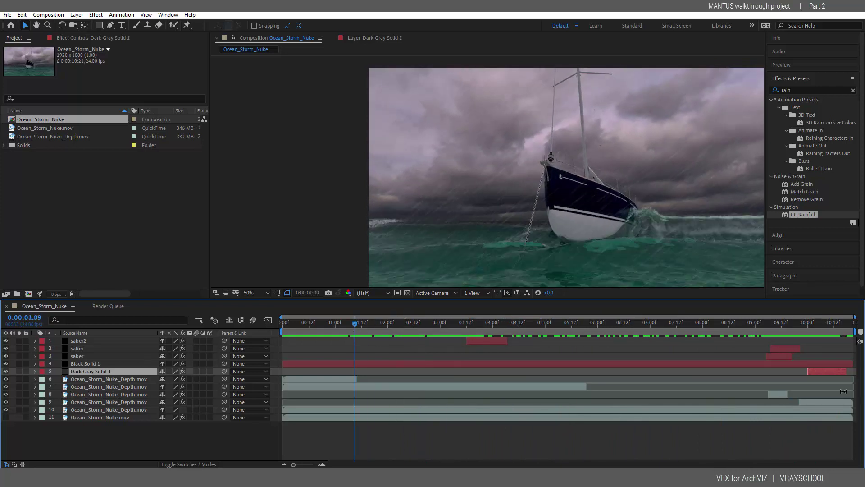
left_click(291, 409)
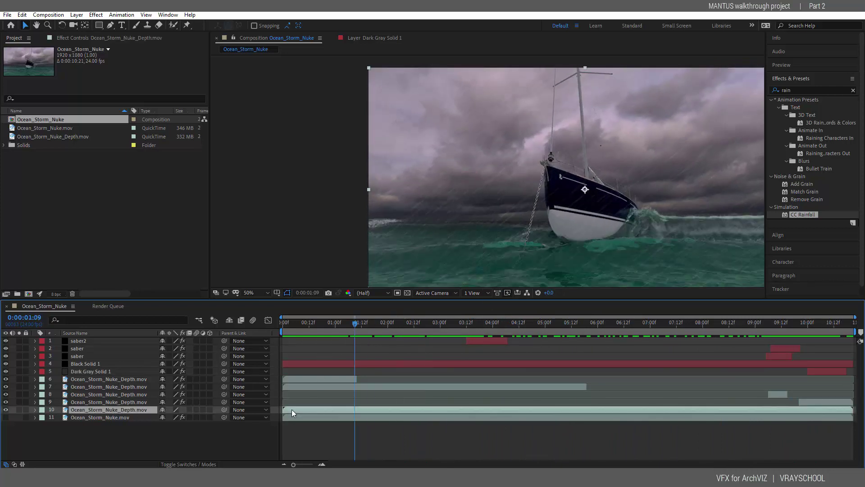
left_click(293, 389)
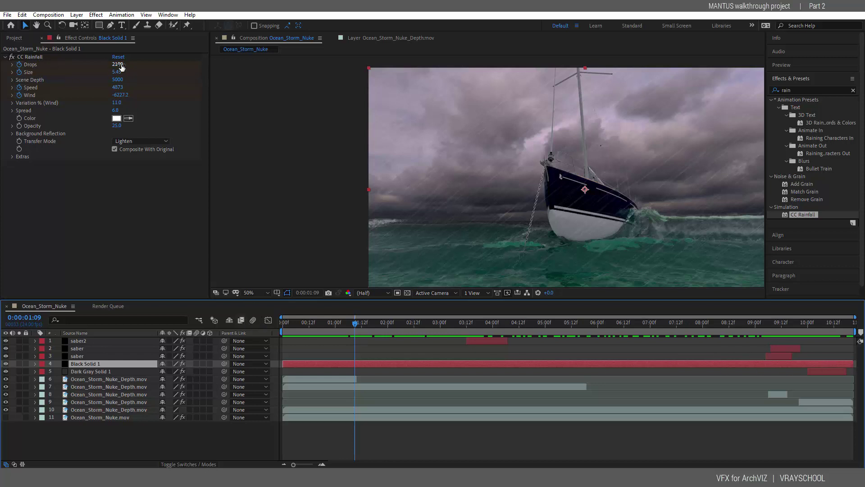
Set CC Rainfall on Black Solid 1 to 11600 drops, size 6.55, scene depth 6130, speed 5893, wind variation 1, opacity 44 and a grey colour
left_click_drag(121, 66, 176, 97)
left_click_drag(116, 88, 135, 128)
left_click(117, 120)
left_click_drag(629, 219, 620, 248)
left_click(802, 202)
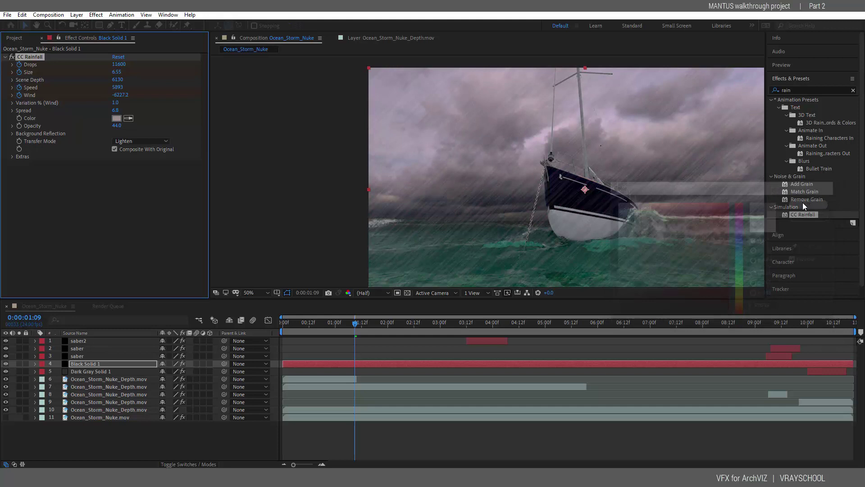
Reveal CC Rainfall's extra settings on Black Solid 1 and lower Embed Depth to 24%
left_click(12, 156)
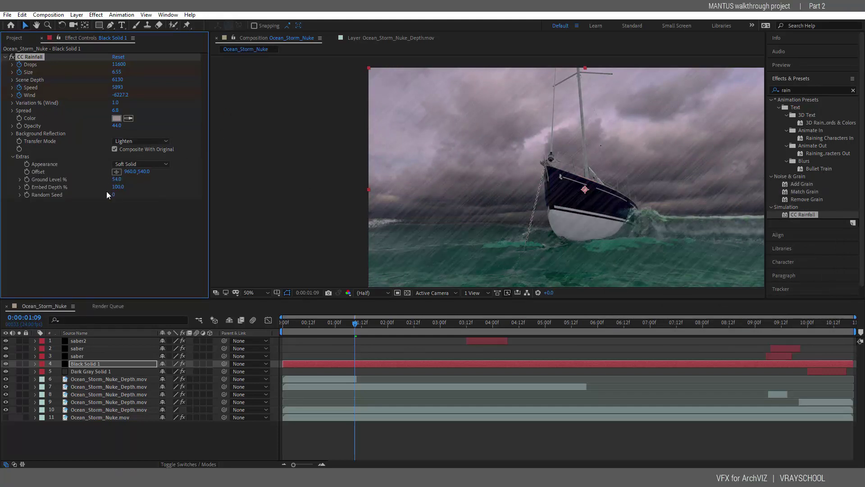
left_click_drag(118, 187, 89, 183)
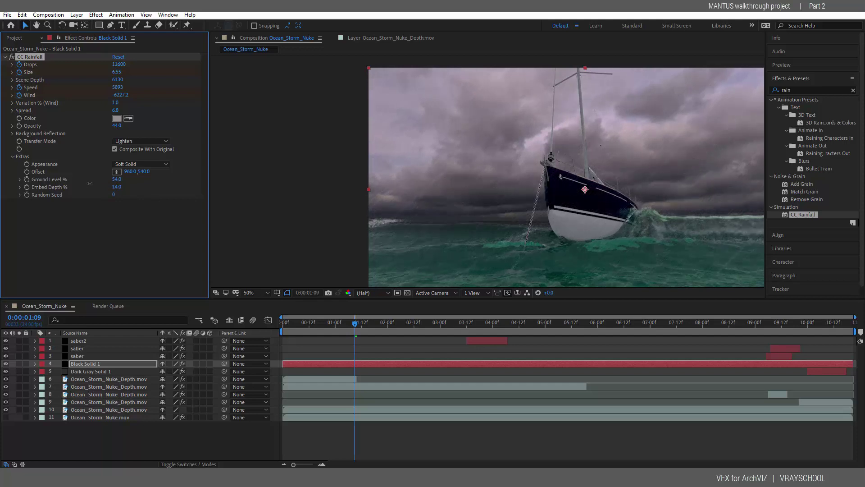
Move to 0:00:03:20, select the saber2 layer and examine its lightning mask path up close
left_click_drag(354, 323, 482, 367)
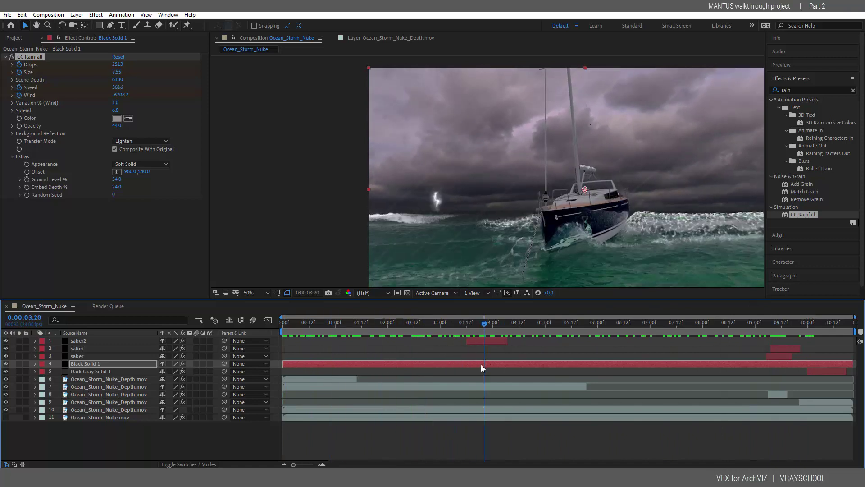
left_click(475, 341)
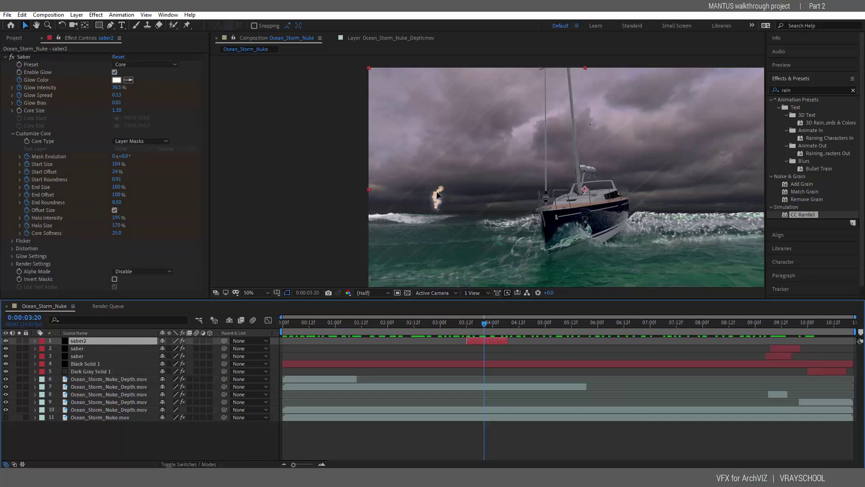
scroll(439, 196, "up", 6)
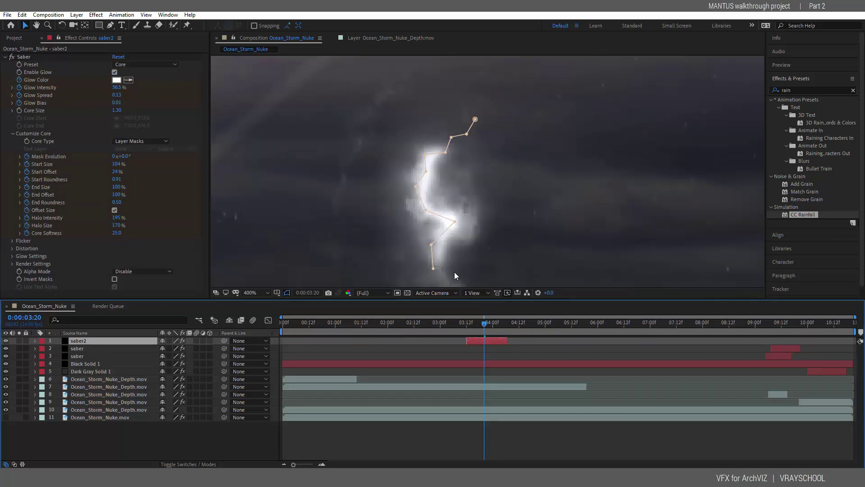
scroll(451, 276, "down", 4)
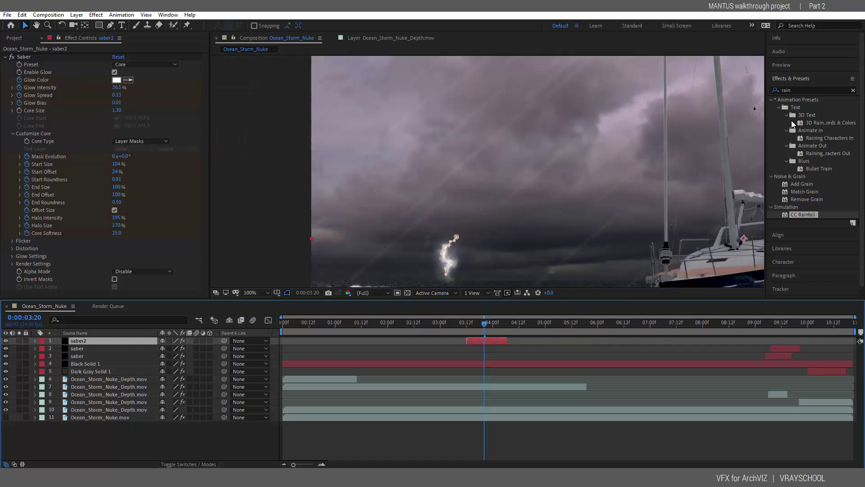
Find Advanced Lightning in the effects, try it on the saber2 layer and aim its direction point at 1032, 622
left_click(802, 90)
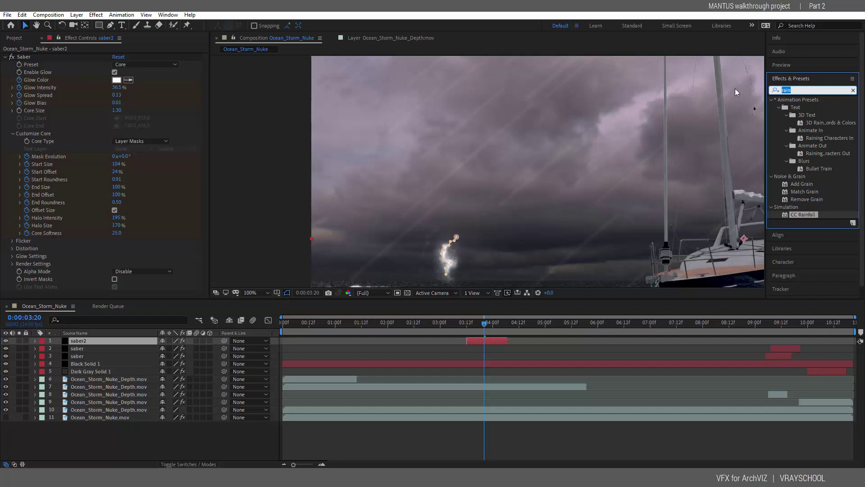
type("adva")
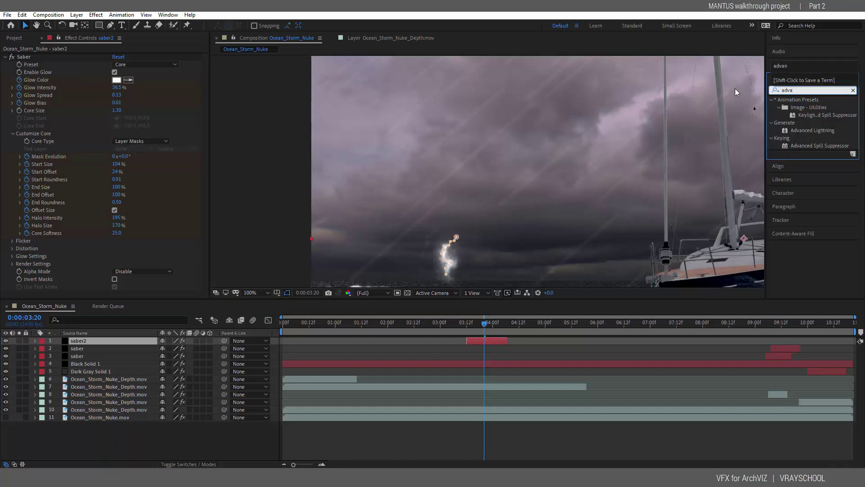
left_click(801, 132)
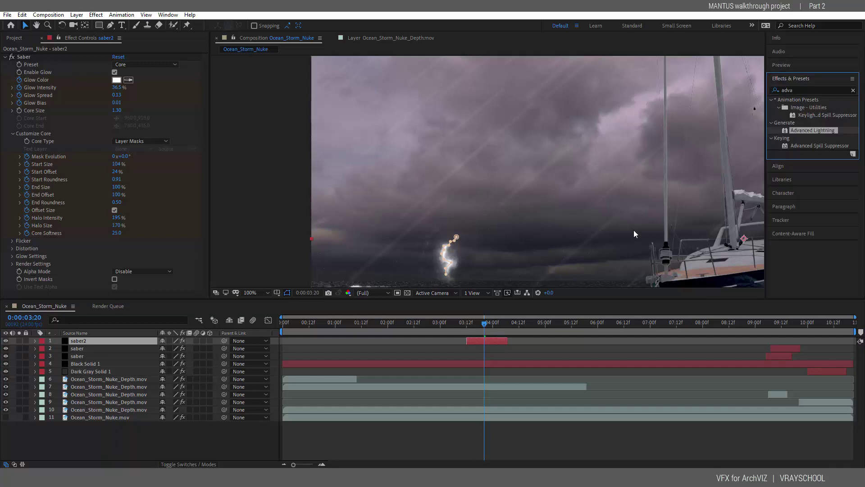
left_click_drag(806, 131, 546, 156)
scroll(566, 182, "down", 2)
scroll(568, 185, "up", 3)
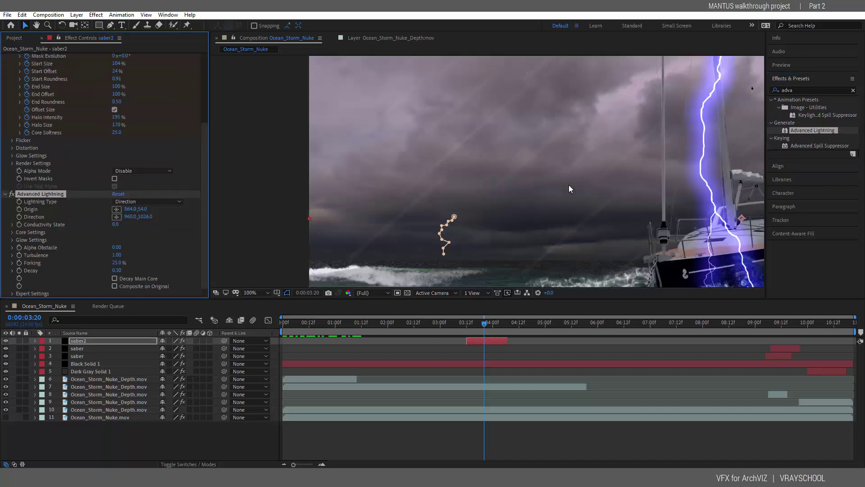
scroll(576, 188, "down", 3)
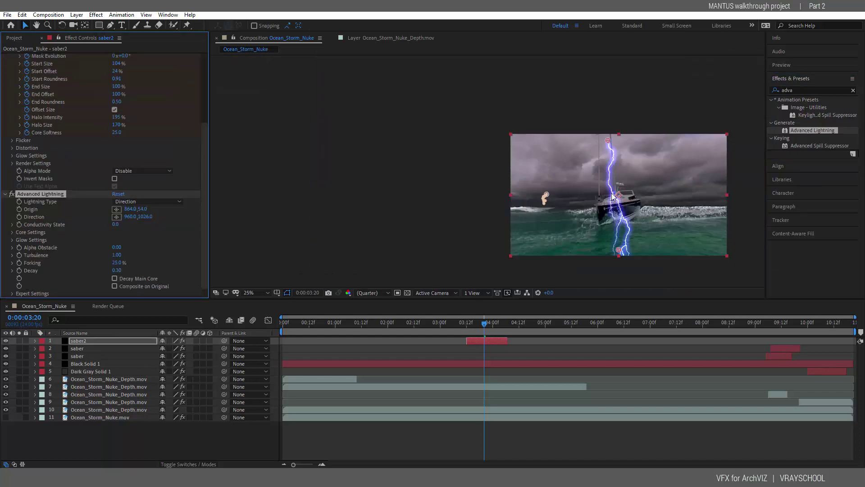
left_click_drag(618, 249, 625, 206)
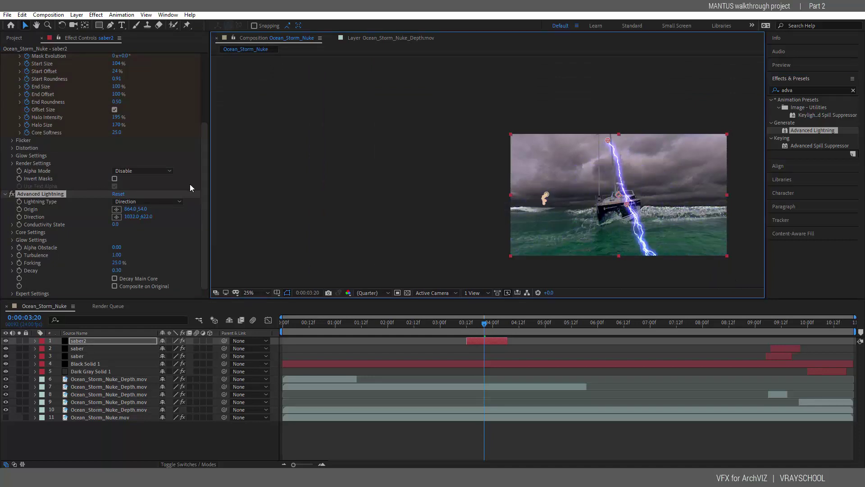
Try pale grey and dark magenta glow colours for the Advanced Lightning, discard them, and drag the bolt's origin to another spot
left_click(204, 161)
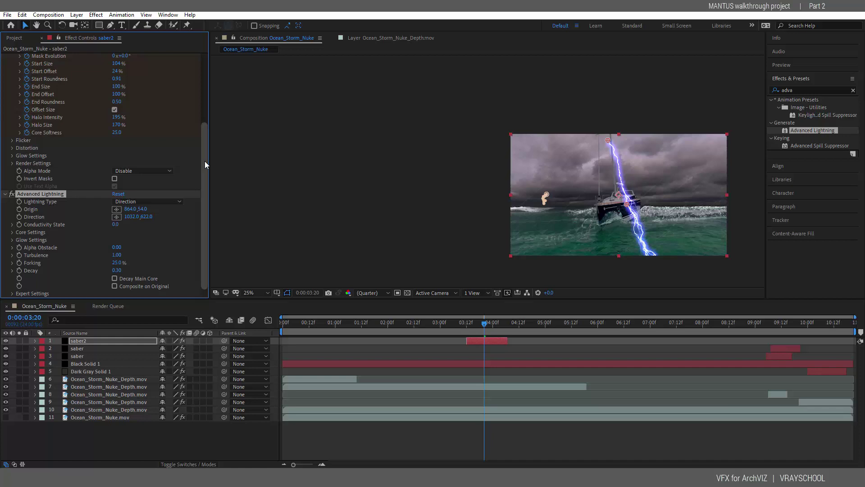
left_click(12, 225)
left_click(13, 245)
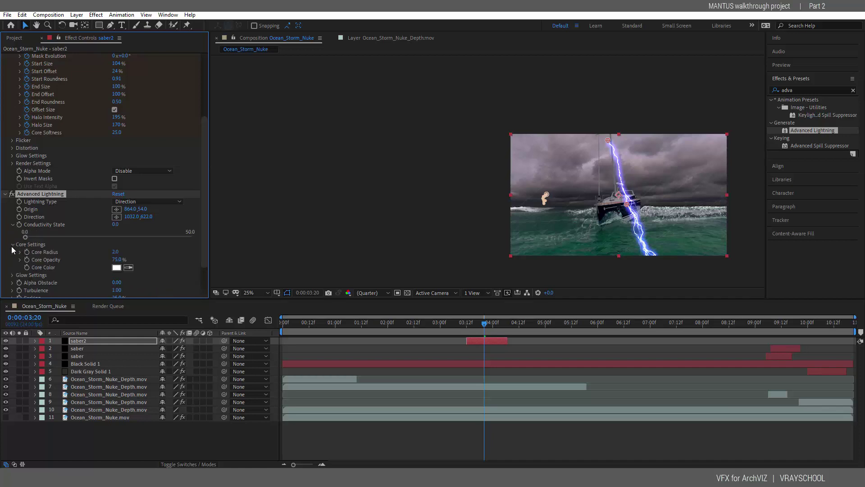
left_click(13, 276)
left_click(118, 294)
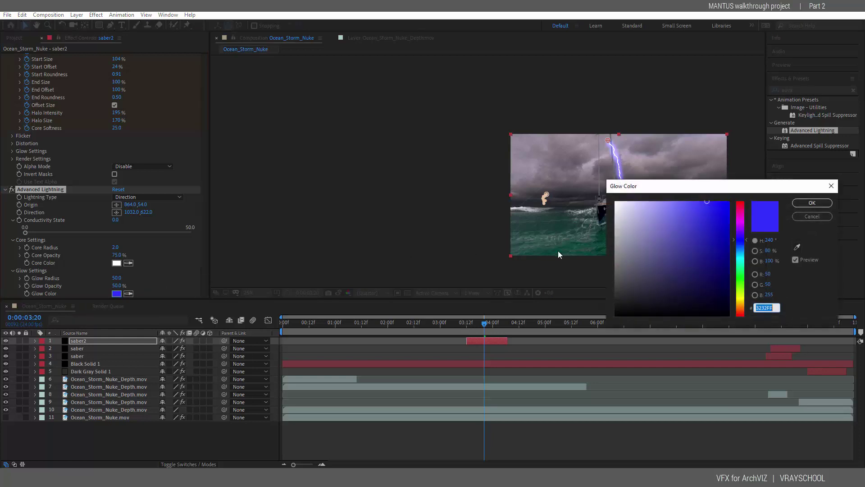
left_click(627, 227)
left_click_drag(644, 185, 233, 81)
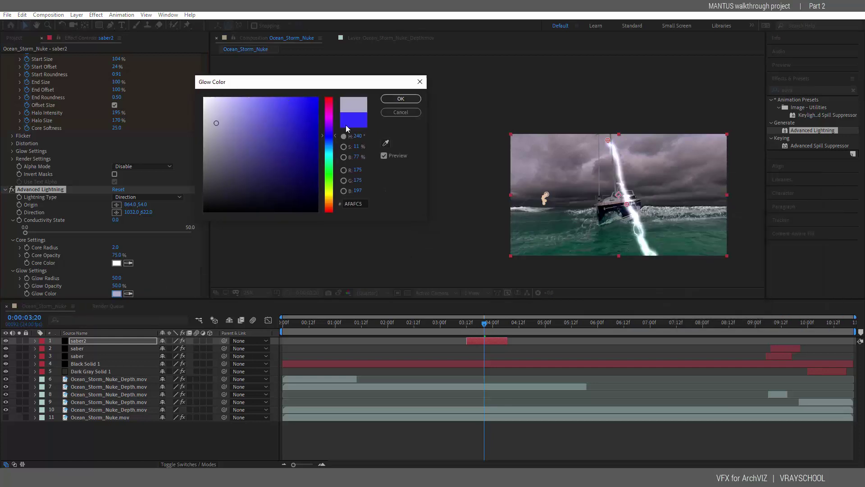
left_click_drag(287, 121, 334, 105)
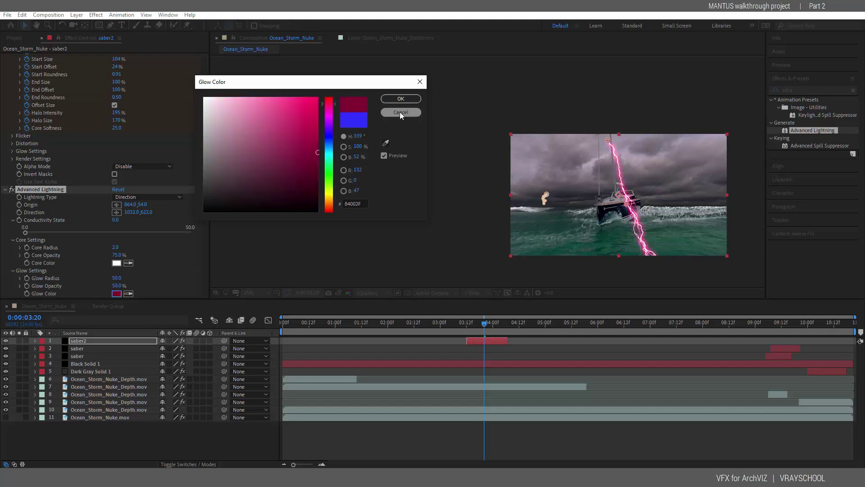
left_click(400, 112)
left_click_drag(608, 140, 672, 217)
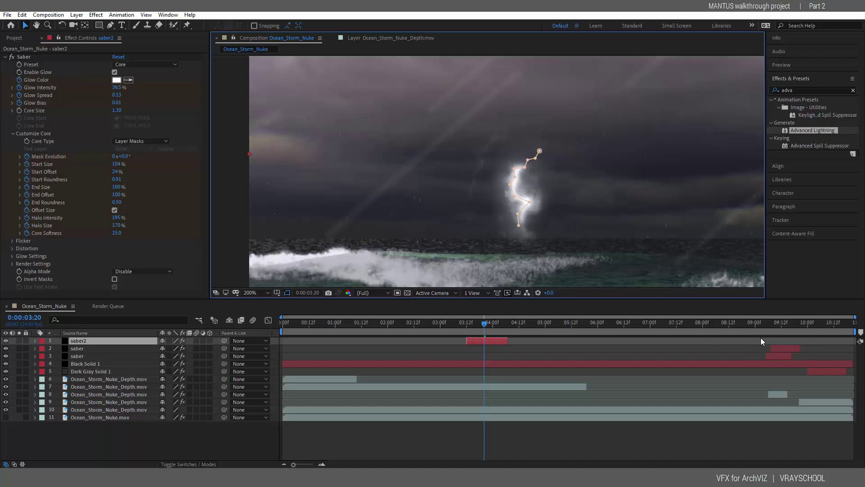
Scrub through the final seconds of the timeline to examine the lightning from the two saber layers
left_click_drag(760, 326, 835, 331)
scroll(505, 191, "down", 2)
scroll(532, 164, "up", 2)
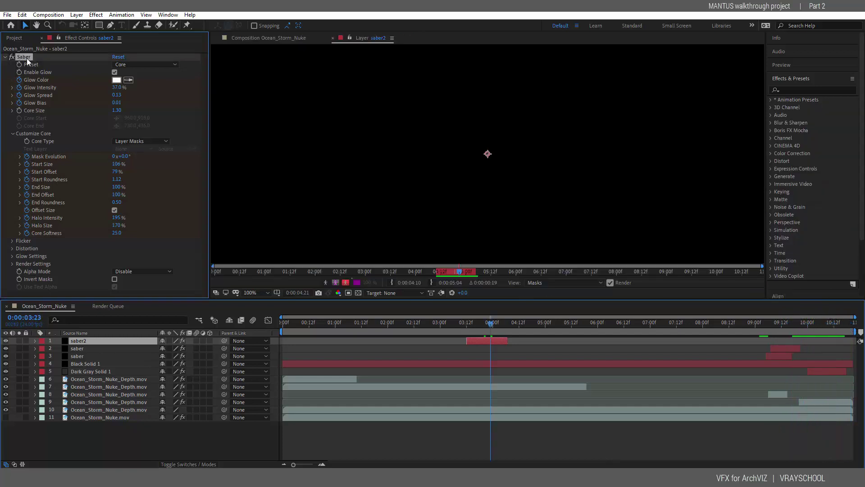
Select the Saber effect on saber2, scrub past the strike to 0:00:04:15 and display the Ocean_Storm_Nuke composition
left_click(27, 58)
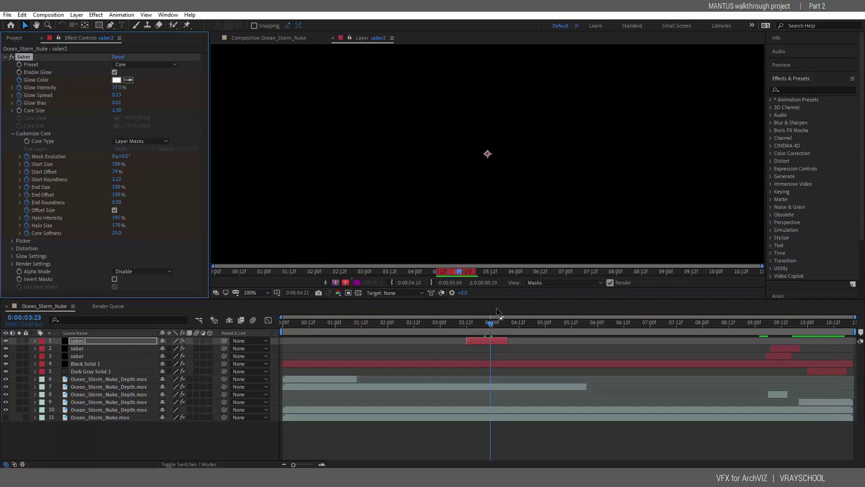
left_click_drag(473, 329, 519, 329)
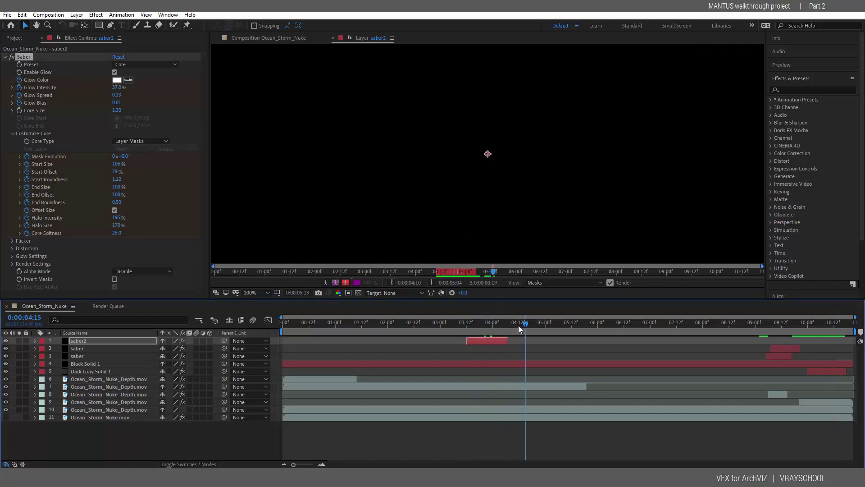
left_click(276, 36)
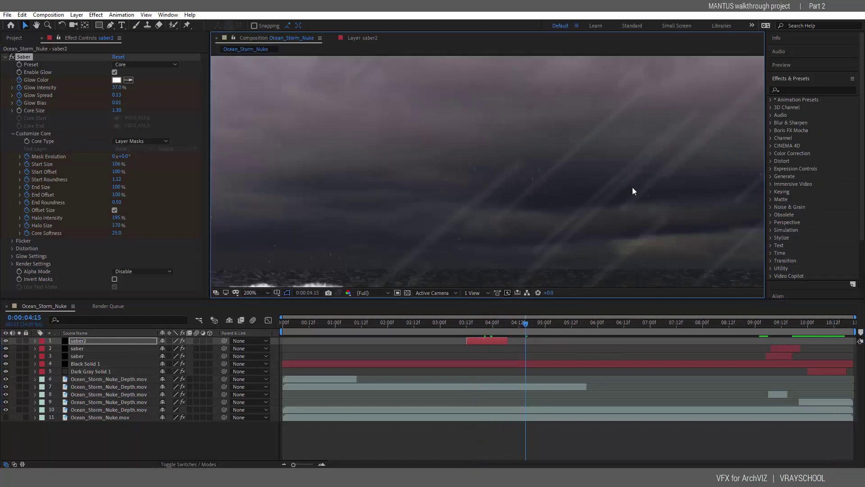
Search the effects for "saber" and select the Video Copilot Saber effect
left_click(791, 90)
type("sa")
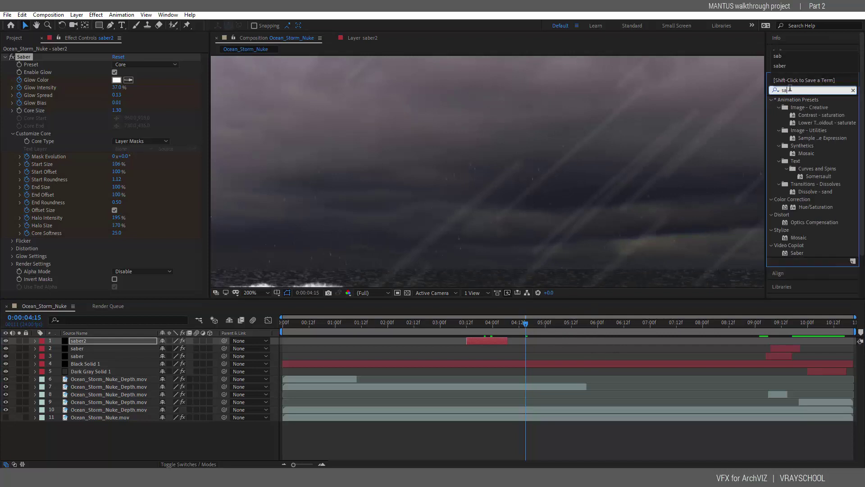
type("ber")
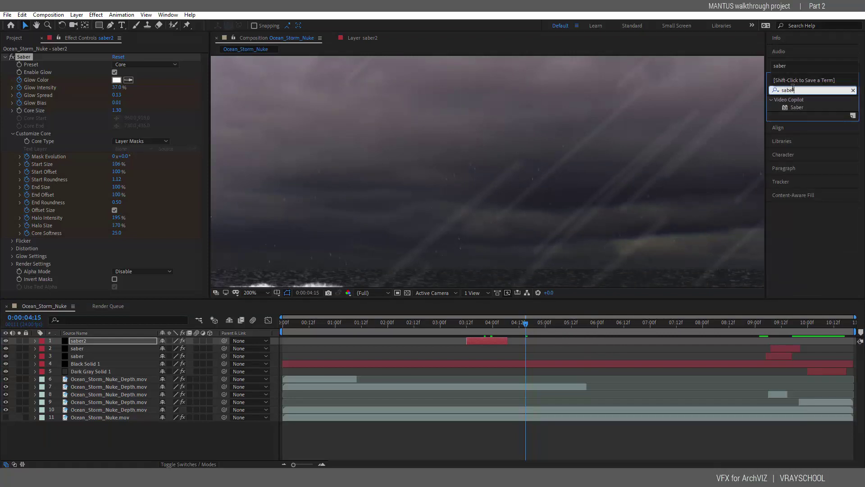
left_click(795, 109)
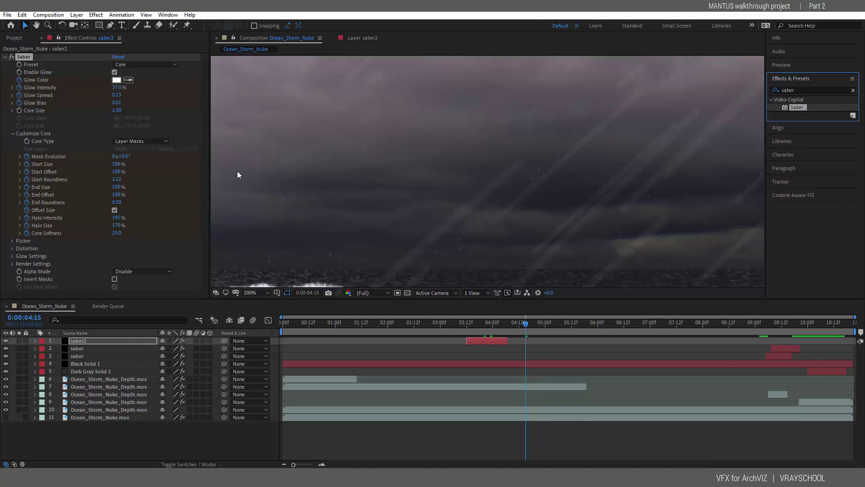
Create a black solid above the other layers and apply the Saber effect to it
right_click(141, 434)
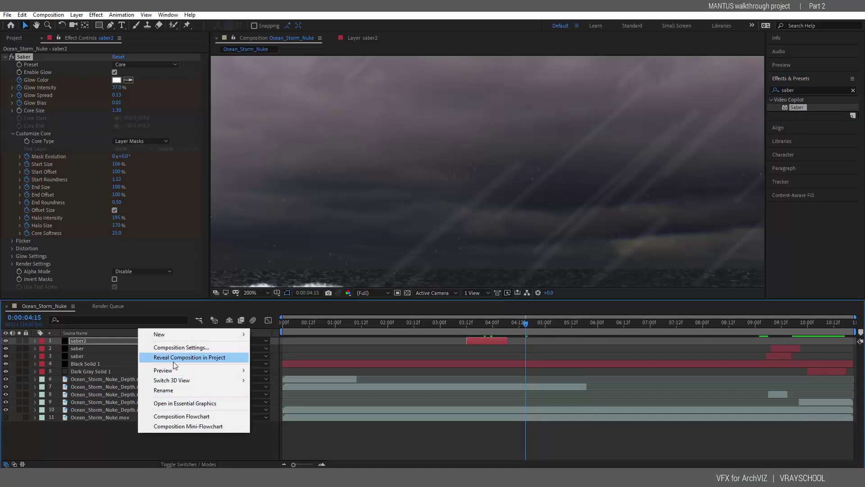
mouse_move(189, 336)
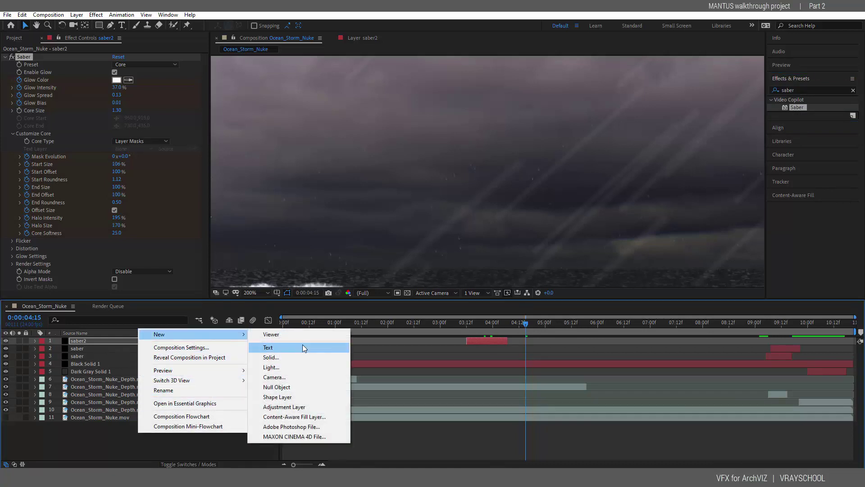
left_click(294, 357)
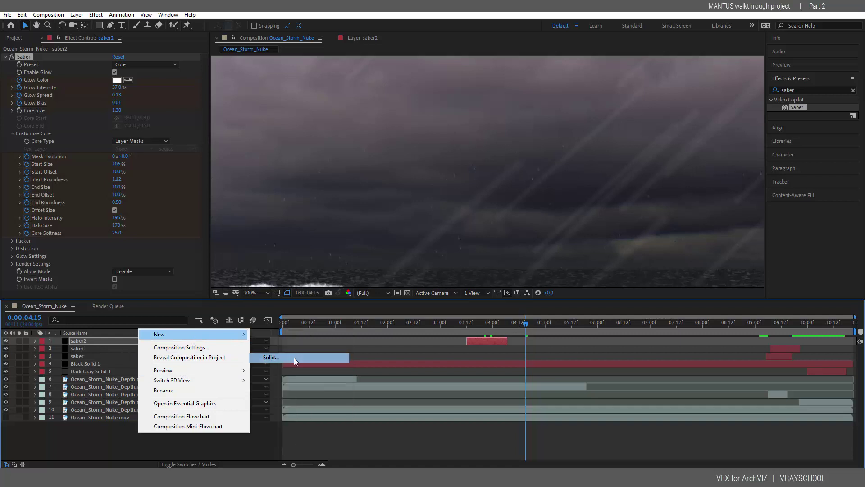
left_click(465, 317)
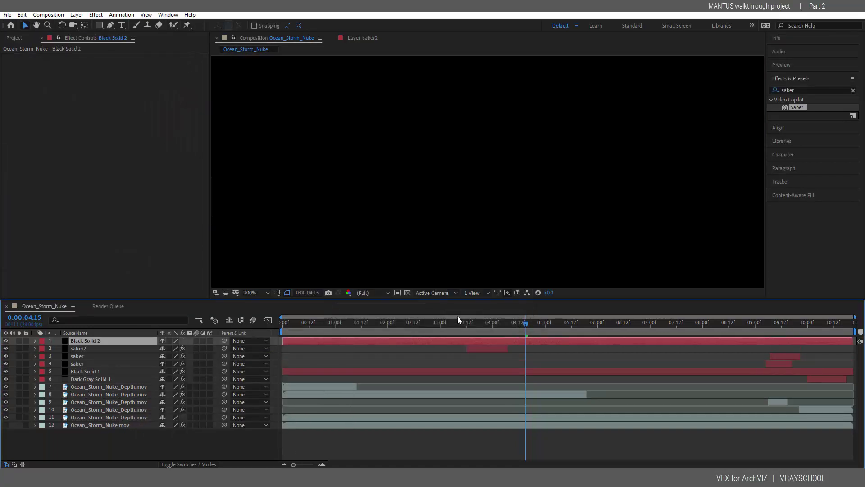
left_click_drag(796, 106, 601, 337)
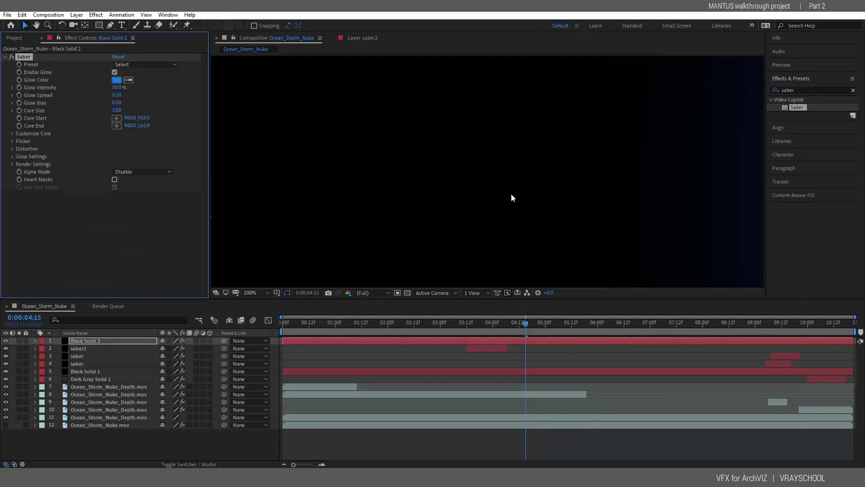
Set the new solid's blending mode to Add so the saber beam overlays the storm footage
scroll(492, 199, "down", 4)
scroll(620, 201, "up", 3)
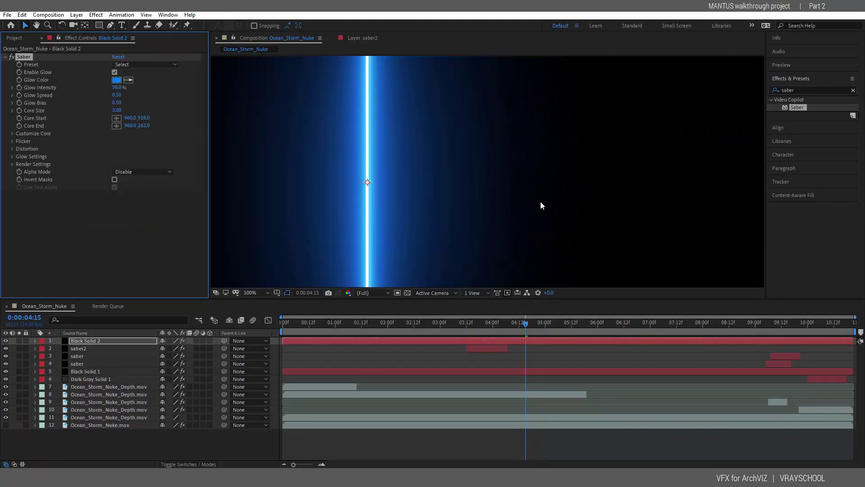
scroll(540, 201, "down", 1)
mouse_move(454, 189)
left_mouse_down()
mouse_move(501, 187)
mouse_move(460, 182)
left_mouse_up()
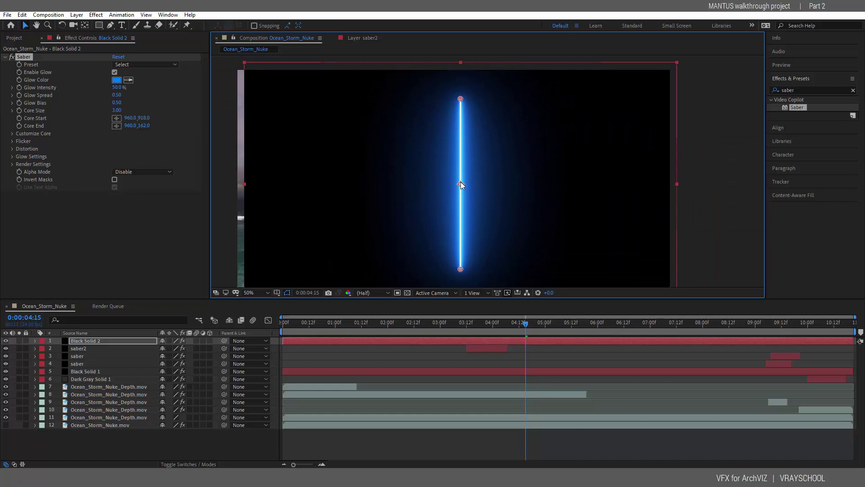
key("ctrl+z")
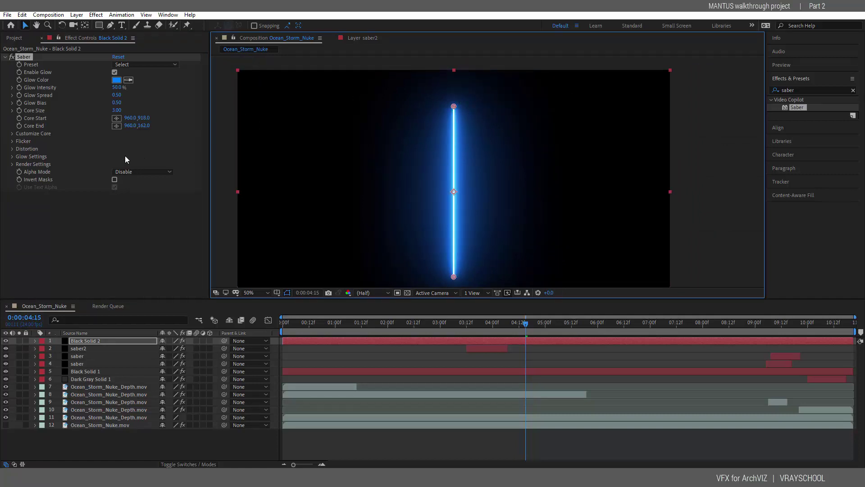
right_click(480, 337)
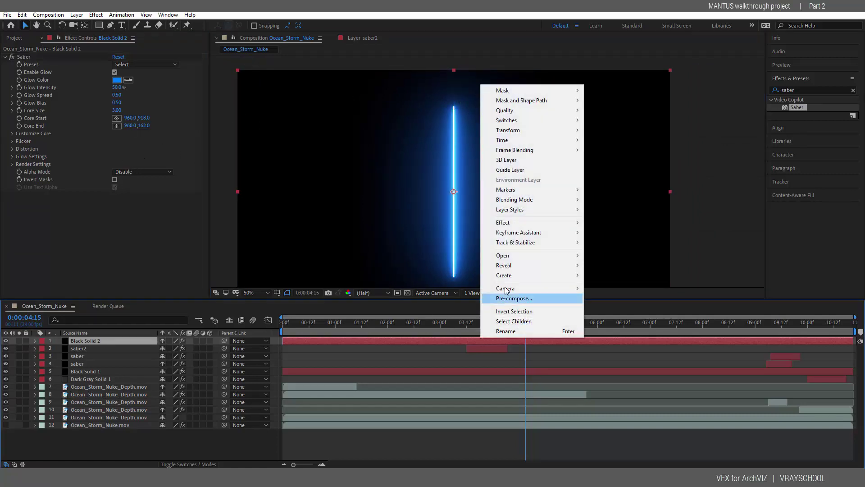
mouse_move(552, 203)
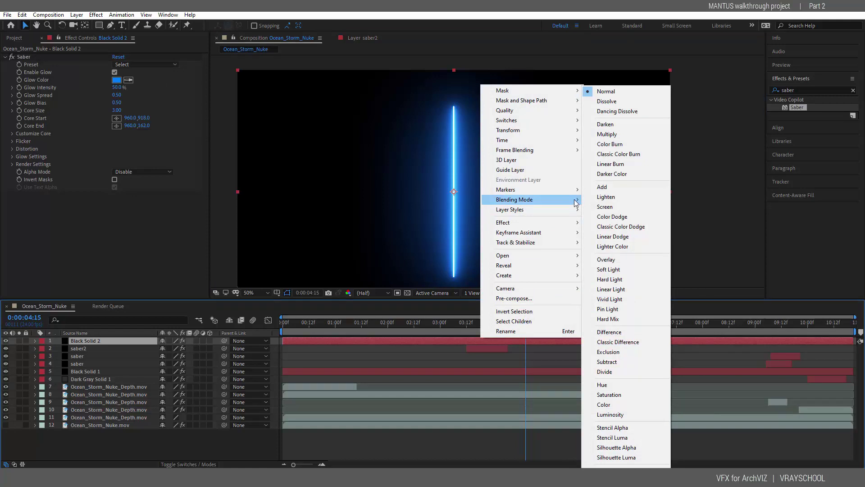
left_click(605, 188)
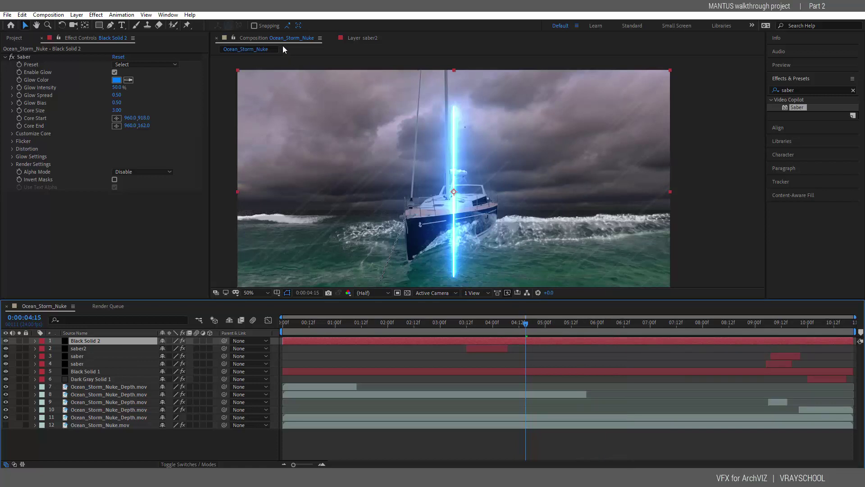
Draw an open zigzag mask path on the solid with the Pen tool, from the sky down over the waves beside the boat
left_click(110, 26)
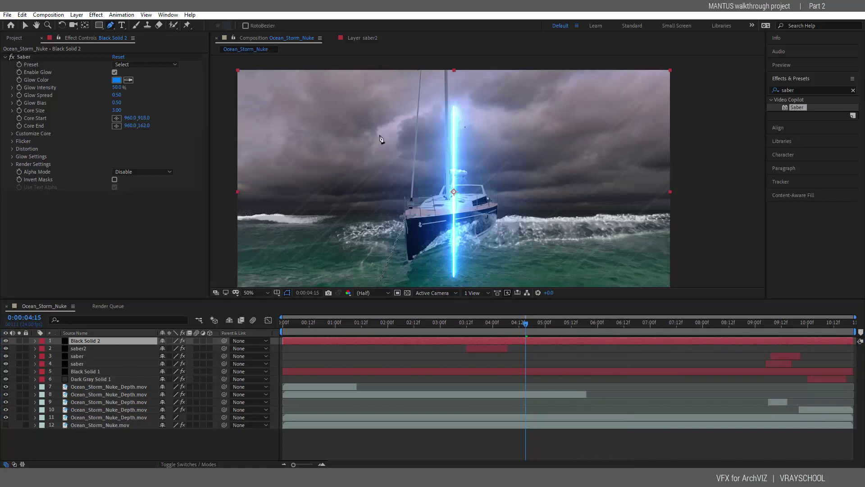
left_click(551, 182)
left_click(569, 202)
left_click_drag(580, 222, 568, 230)
left_click_drag(555, 243, 548, 261)
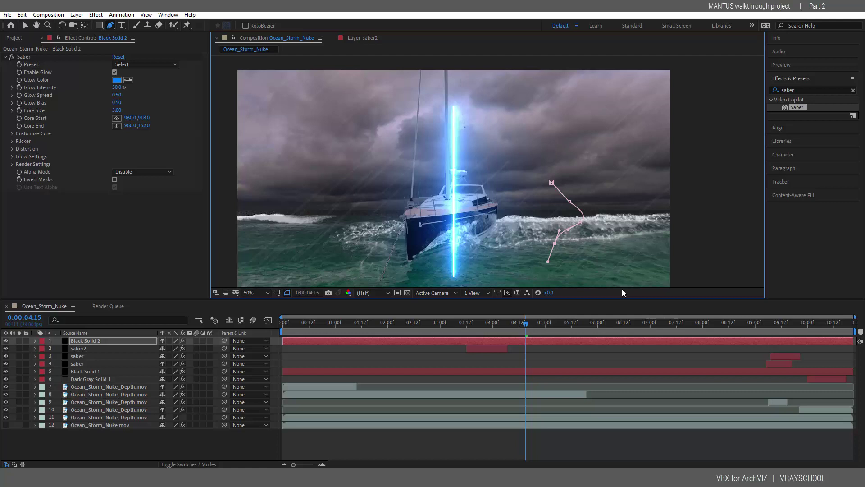
left_click(25, 25)
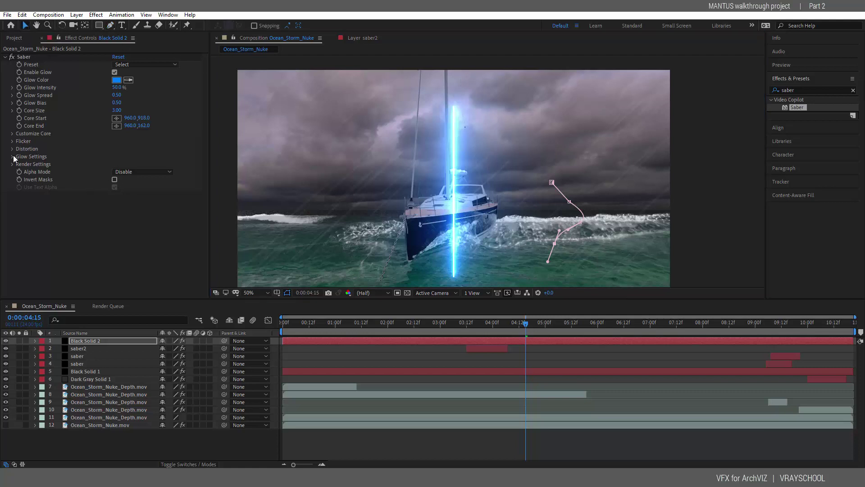
Expand Saber's Customize Core, Flicker, Distortion, Glow Settings and Render Settings groups to examine the available parameters
left_click(12, 134)
left_click(12, 110)
left_click(13, 103)
left_click(12, 95)
left_click(12, 88)
scroll(37, 260, "down", 3)
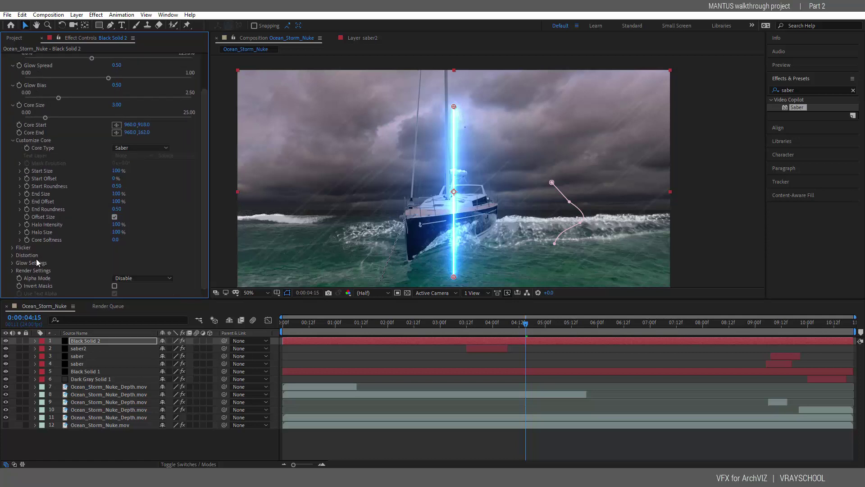
left_click(12, 270)
left_click(12, 262)
left_click(12, 255)
left_click(12, 247)
left_click_drag(204, 188, 208, 119)
Shift the solid slightly sideways and tilt the saber beam by moving its Core End to about 1110, 448
left_click_drag(455, 190, 465, 189)
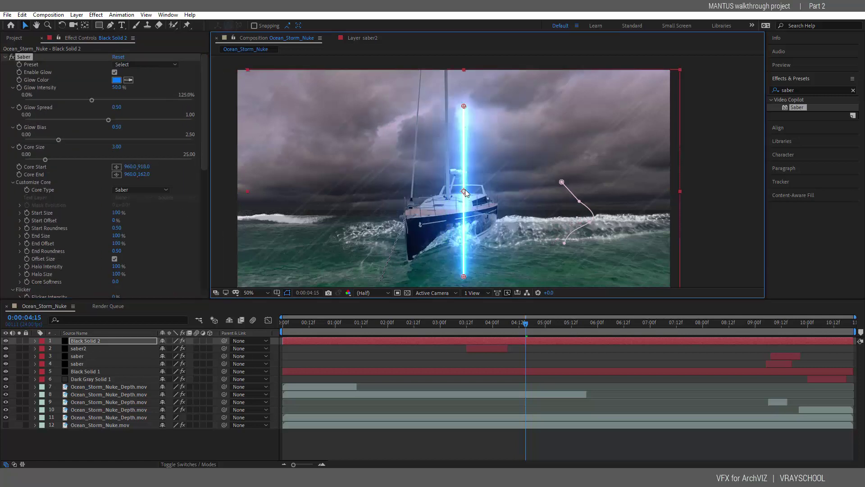
left_click_drag(466, 107, 498, 171)
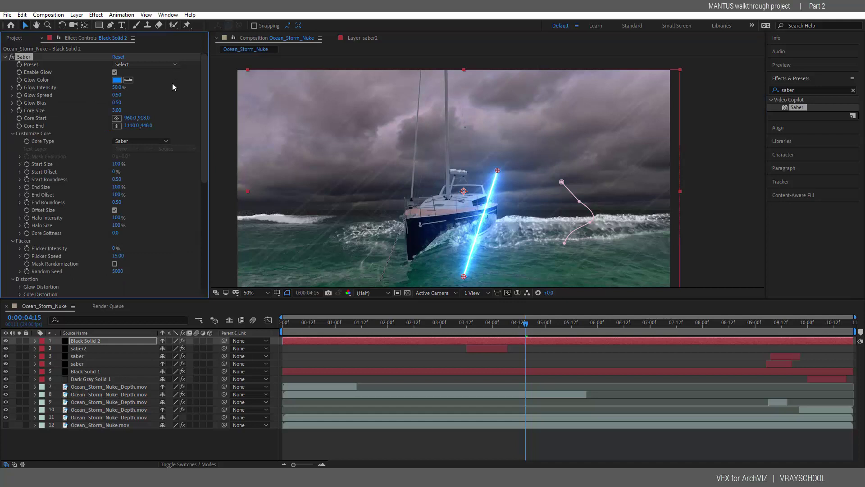
Set Saber's Core Type to Layer Masks and reshape the bolt by moving the mask path's two upper points
left_click(166, 141)
left_click(159, 164)
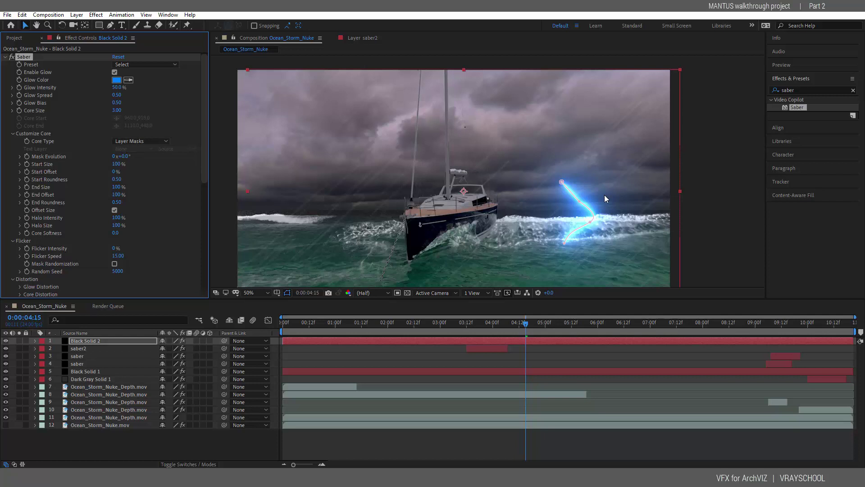
left_click_drag(561, 182, 623, 170)
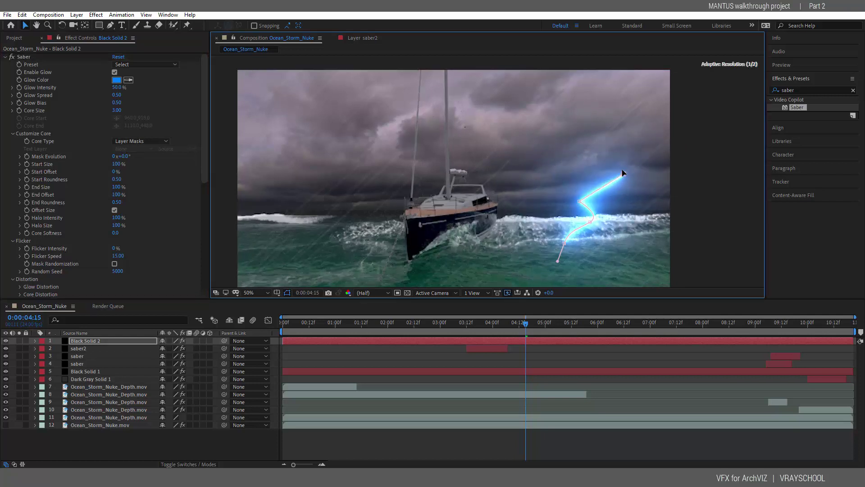
left_click_drag(579, 202, 580, 178)
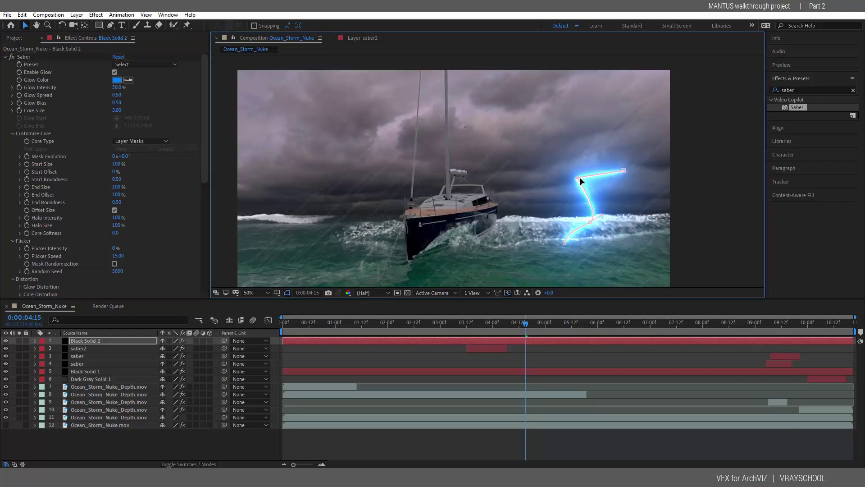
Try the Saber presets Burning, Fuel, Hard Core, Myst, Simple Orange and Electric on the masked bolt
left_click(157, 64)
left_click(156, 44)
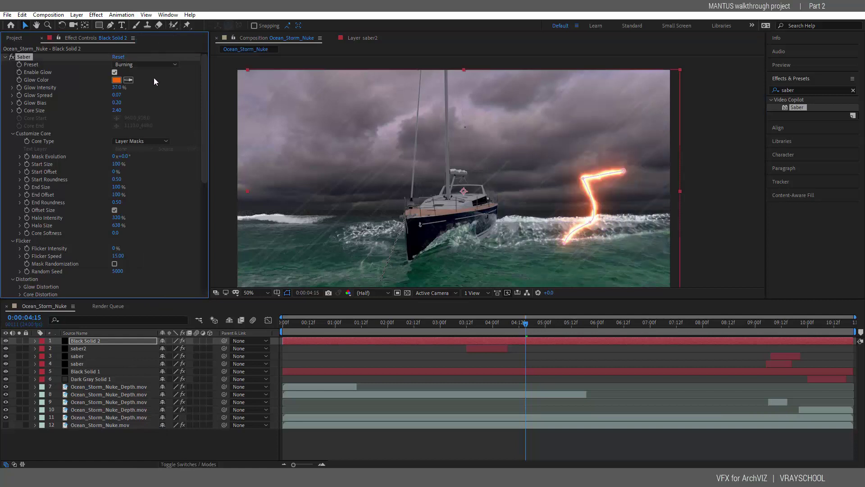
left_click(149, 66)
left_click(157, 142)
left_click(157, 142)
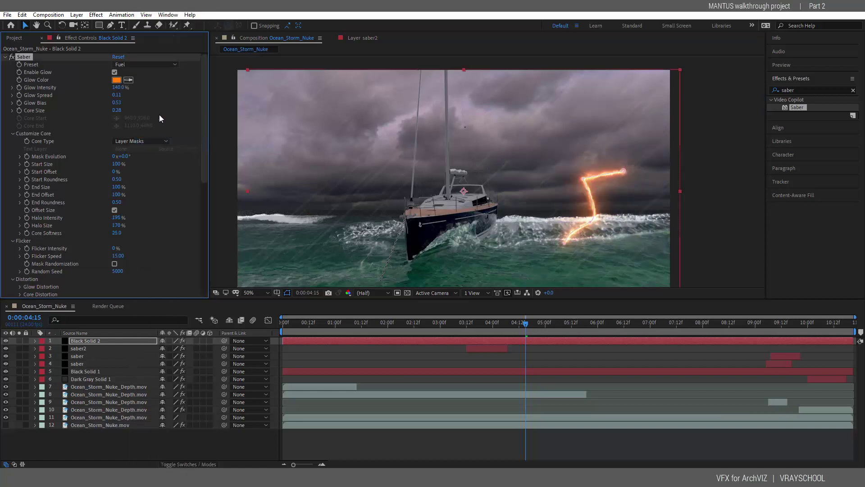
left_click(149, 66)
left_click(168, 193)
left_click(152, 68)
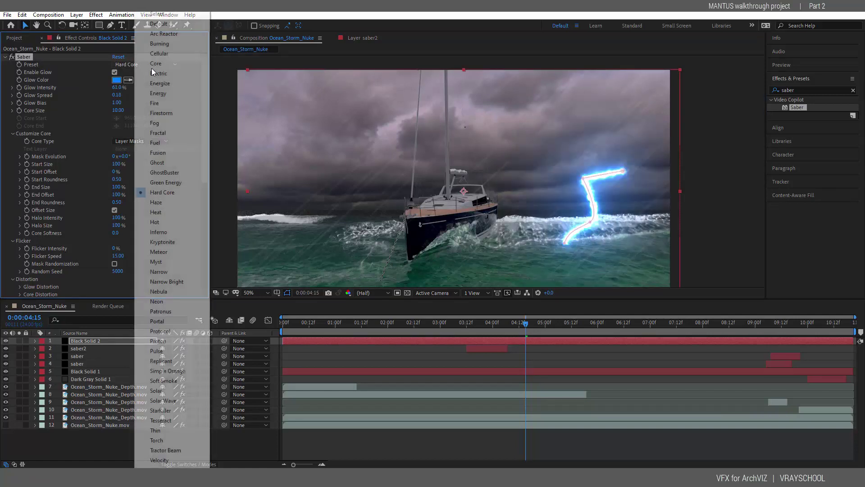
left_click(158, 262)
left_click(144, 65)
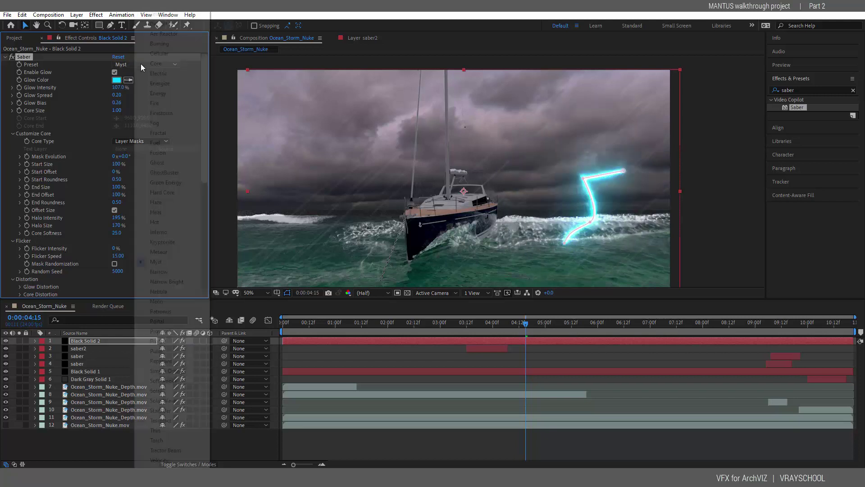
left_click(148, 371)
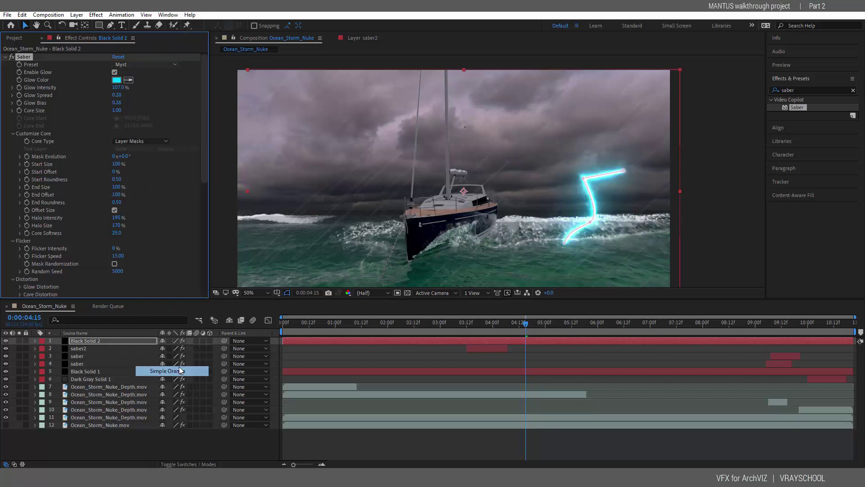
left_click(153, 67)
left_click(159, 242)
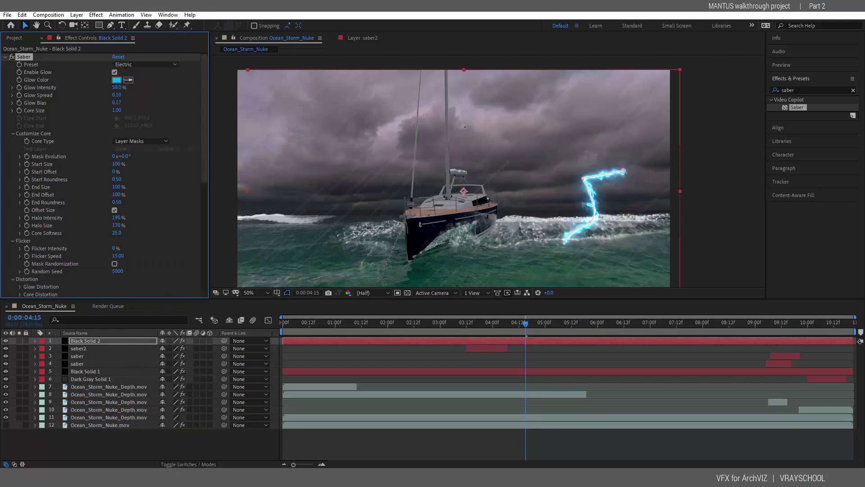
Delete the test solid carrying the Saber effect from the composition
left_click(448, 340)
key("Delete")
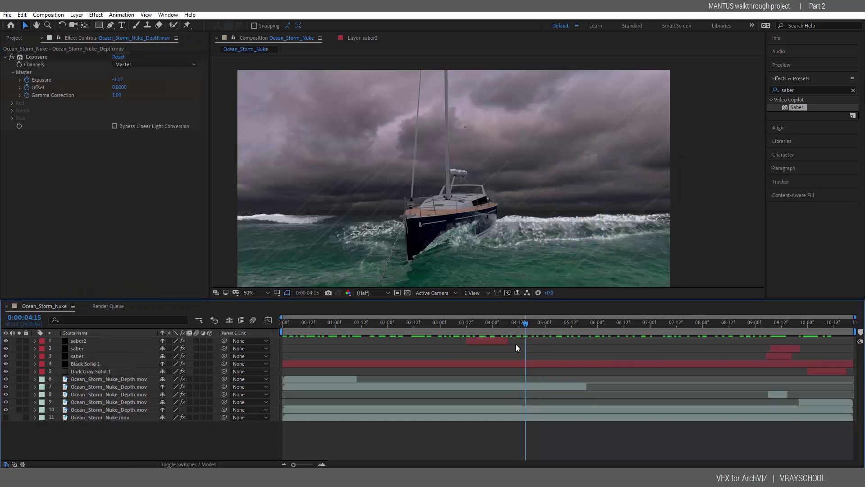
Scrub back and forth through the Ocean_Storm_Nuke timeline to review the storm shot's lightning and rain
left_click_drag(542, 323, 781, 322)
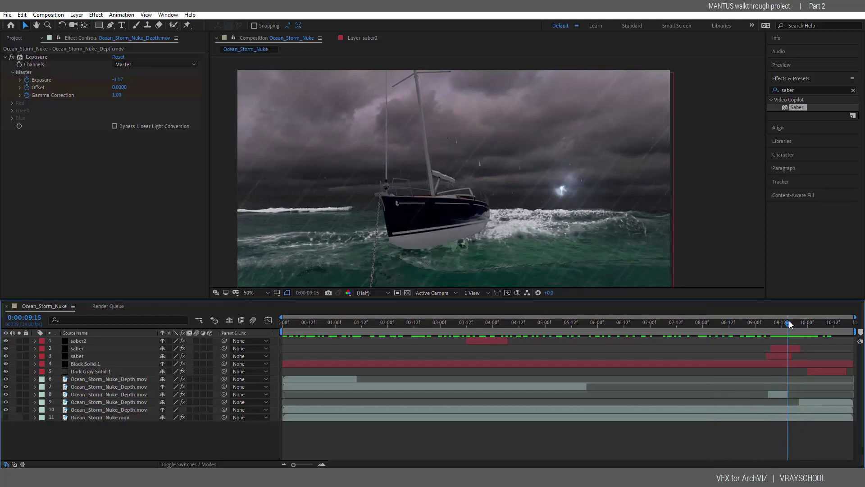
left_click_drag(789, 321, 318, 270)
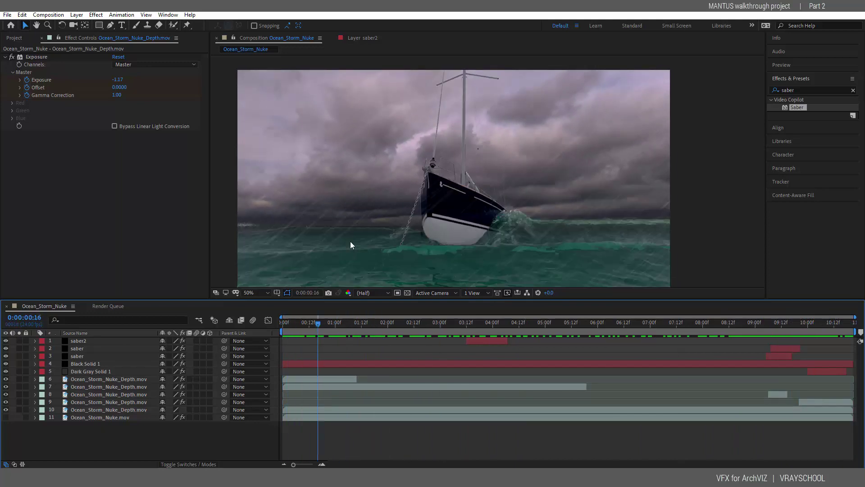
left_click_drag(350, 242, 659, 315)
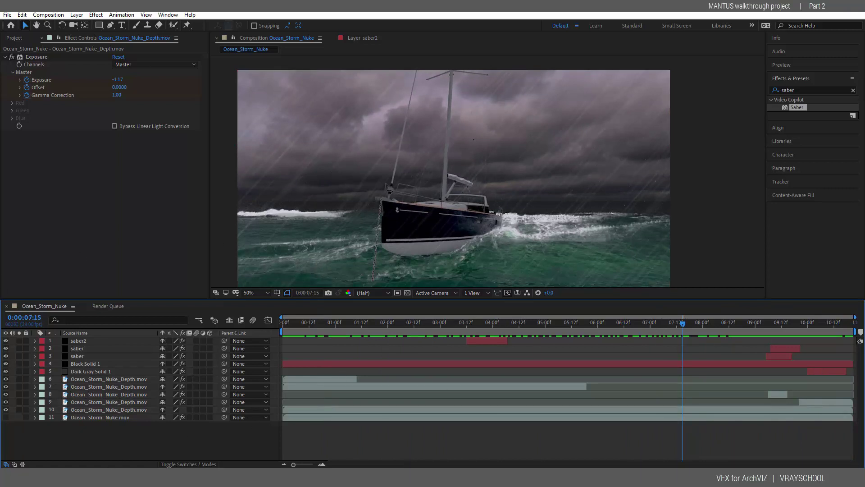
Launch Premiere Pro and close After Effects without saving the changes to Storm.aep
left_click(104, 472)
type("premi")
left_click(100, 223)
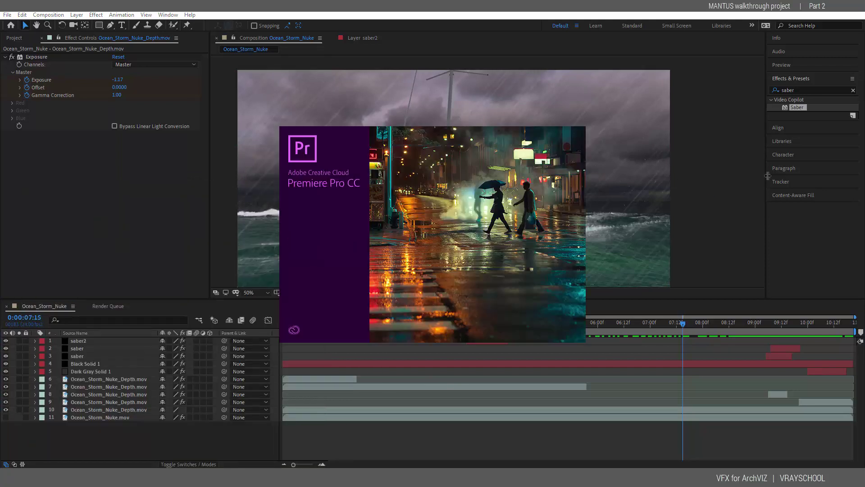
left_click(855, 7)
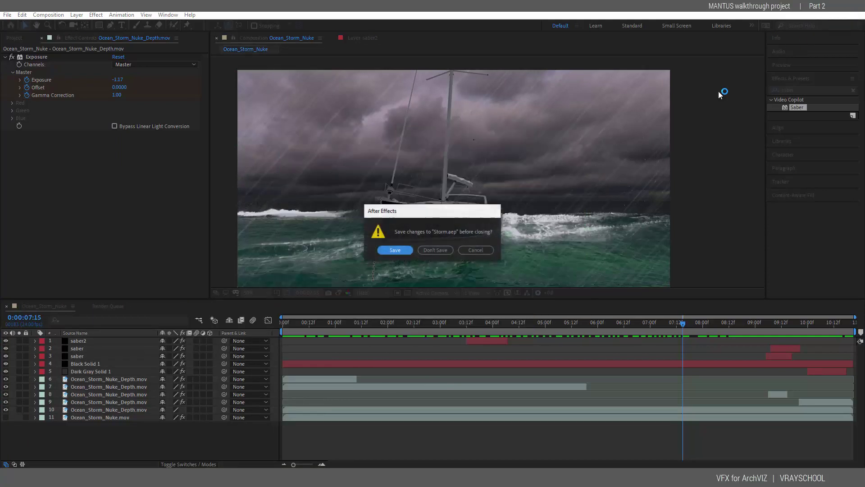
left_click(437, 250)
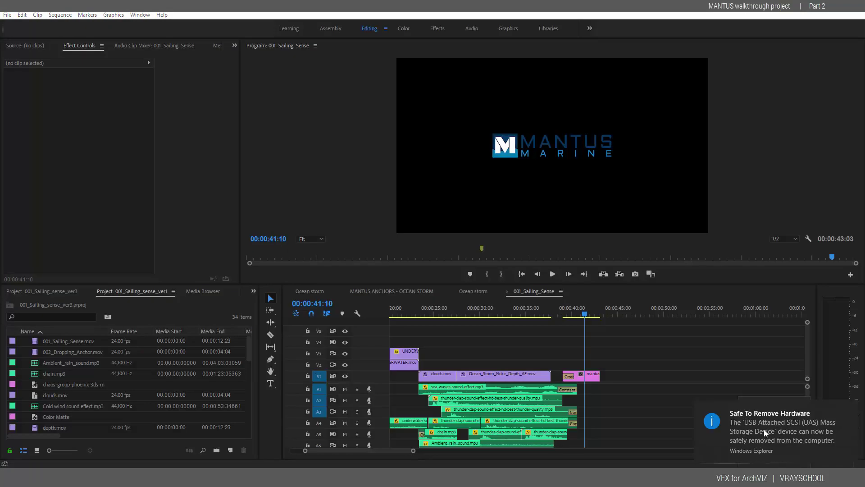
Scrub through the opening sailing shot of the 001_Sailing_Sense sequence
mouse_move(468, 298)
left_mouse_down()
mouse_move(391, 301)
mouse_move(390, 311)
mouse_move(422, 311)
mouse_move(409, 311)
left_mouse_up()
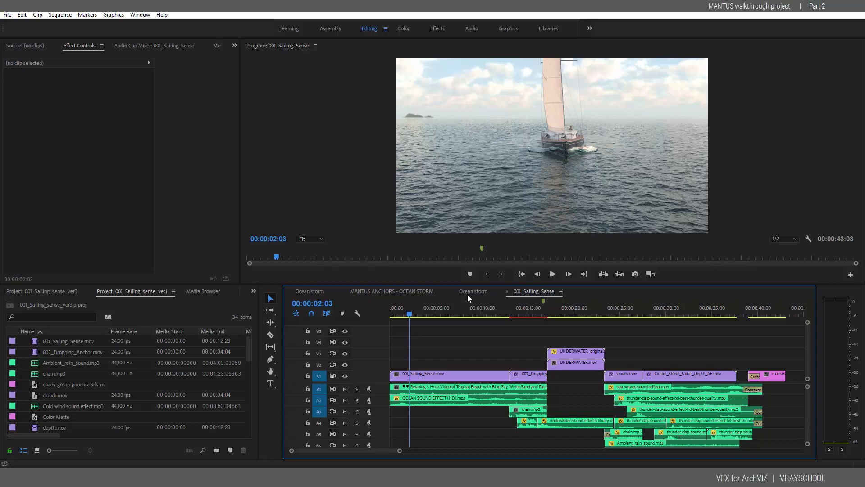
left_click_drag(409, 311, 438, 311)
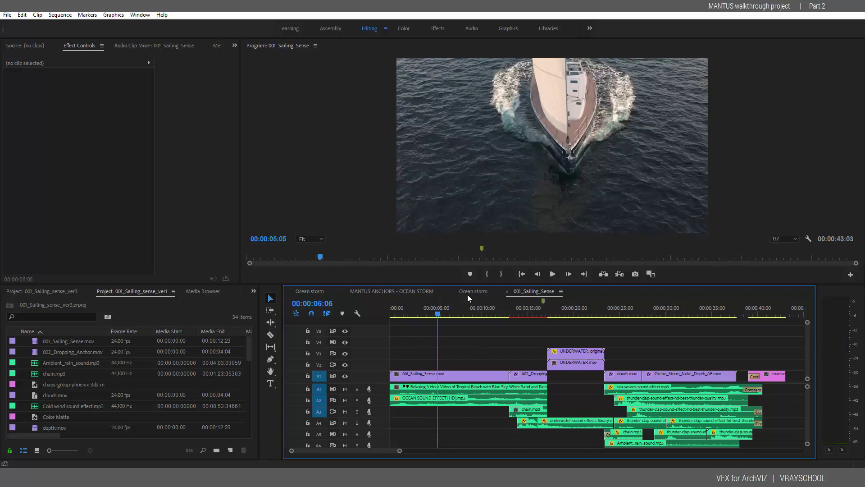
Mute audio tracks A1 to A3 and the tracks holding the videoplayback music and Mantus Anchor voice-over clips
left_click(345, 389)
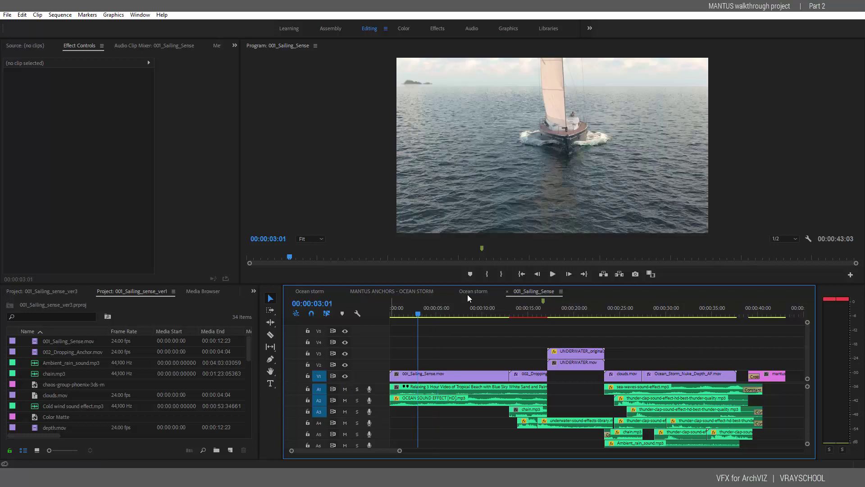
left_click(345, 389)
left_click(345, 400)
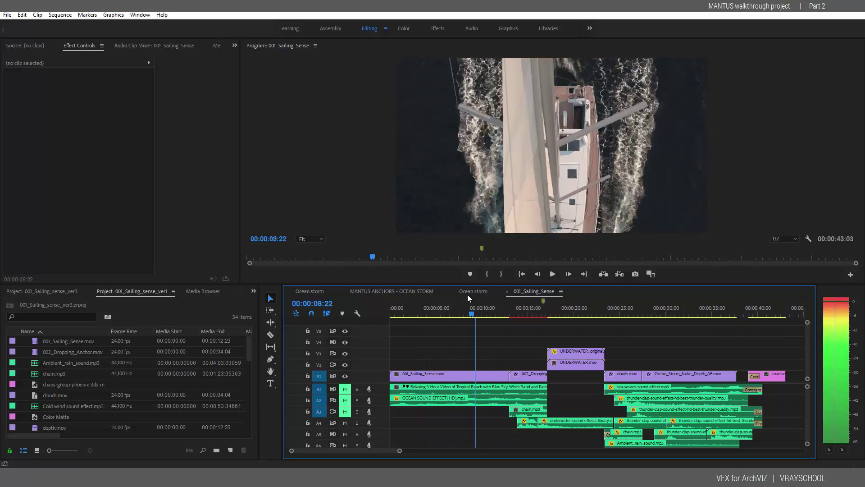
scroll(468, 297, "down", 3)
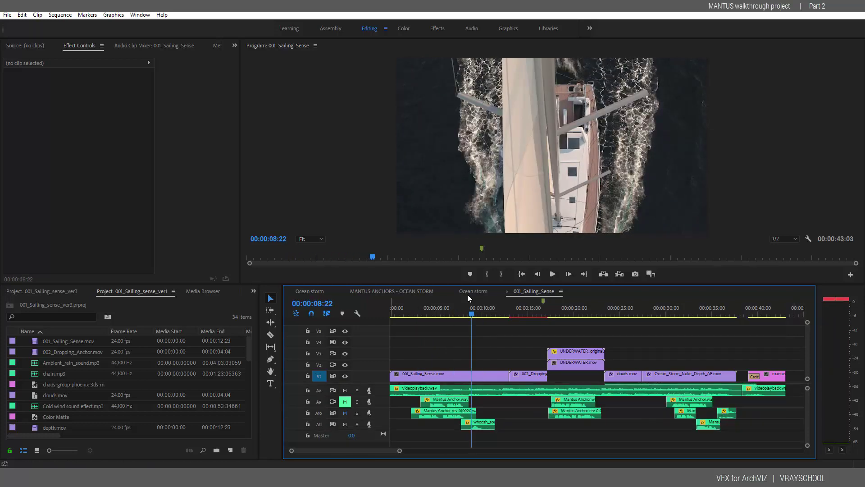
left_click(345, 412)
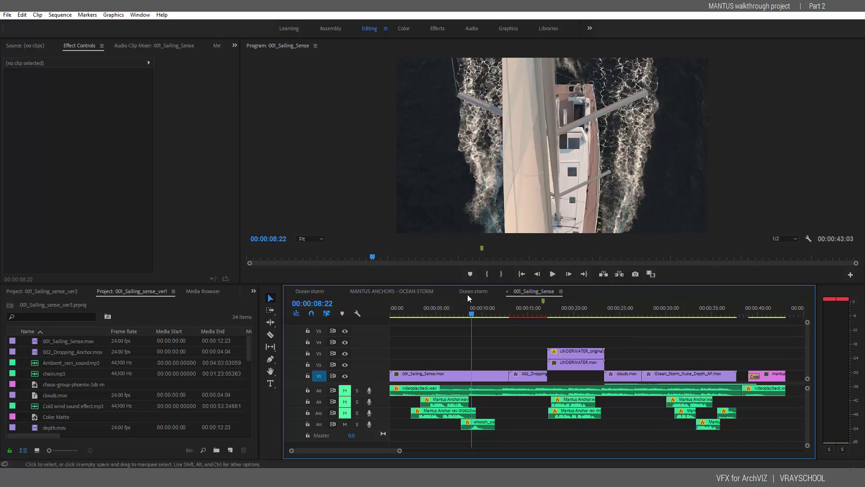
Step through the overhead sailing shot from 00:00:08:12 to 00:00:09:12 to check the whoosh sound's timing
left_click_drag(471, 311, 468, 311)
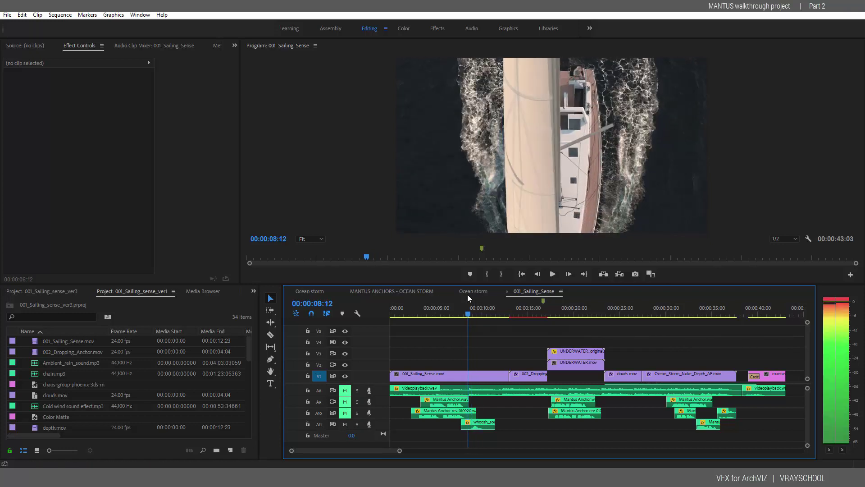
key("Right")
key("Right")
key("Right")
key("Right")
key("Right")
key("Right")
key("Right")
key("Right")
key("Right")
key("Right")
key("Right")
key("Right")
key("Right")
key("Right")
key("Right")
key("Right")
key("Right")
key("Right")
key("Right")
key("Right")
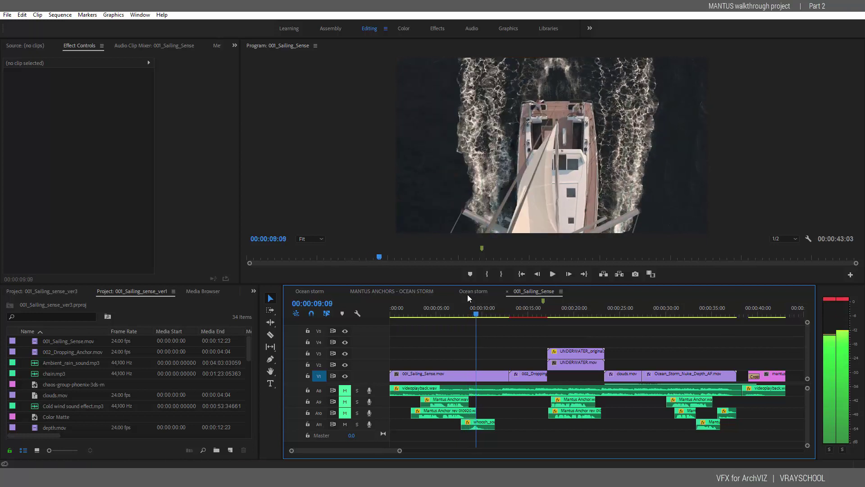
key("Right")
key("Right")
key("Right")
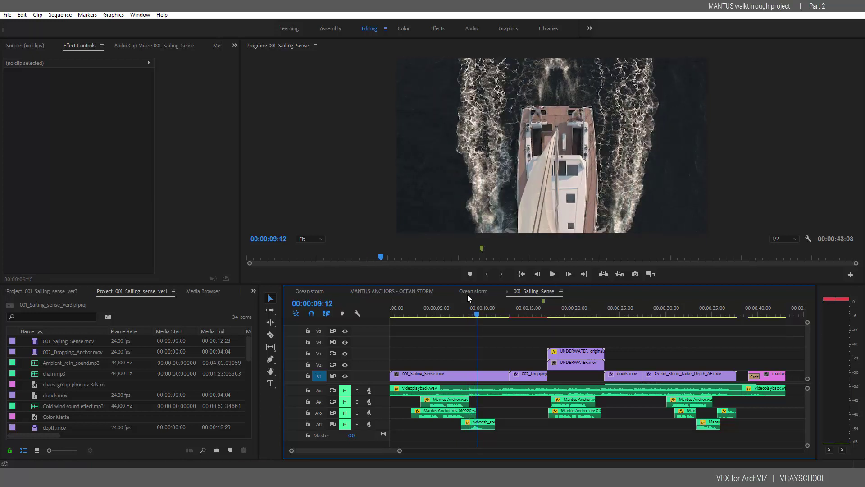
Mute the remaining audible audio tracks, including A6, and move the playhead to the underwater shot
scroll(469, 298, "up", 5)
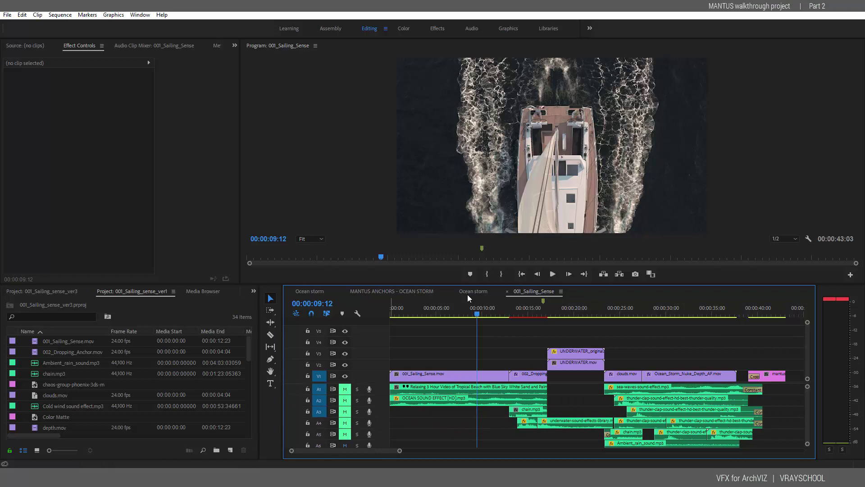
left_click(344, 445)
left_click_drag(477, 313, 512, 313)
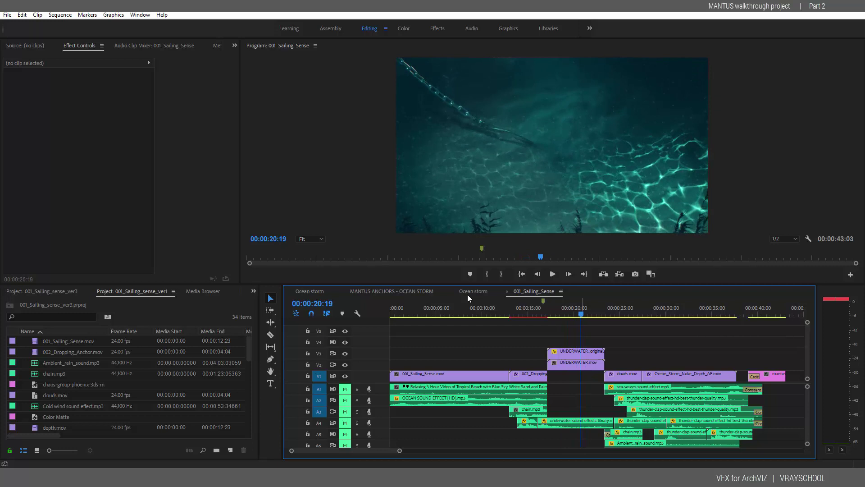
Step forward and back through the underwater shot, from the trailing chain back to the anchor at 00:00:19:00, to examine its motion
scroll(467, 298, "down", 5)
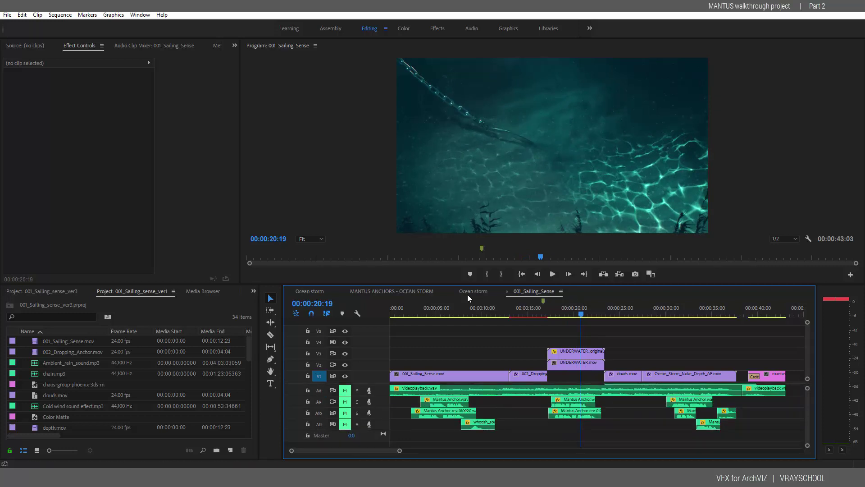
key("Right")
key("Right")
key("Right")
key("Right")
key("Right")
key("Right")
key("Right")
key("Right")
key("Right")
key("Right")
key("Right")
key("Right")
key("Right")
key("Right")
key("Right")
key("Right")
key("Right")
key("Right")
key("Right")
key("Right")
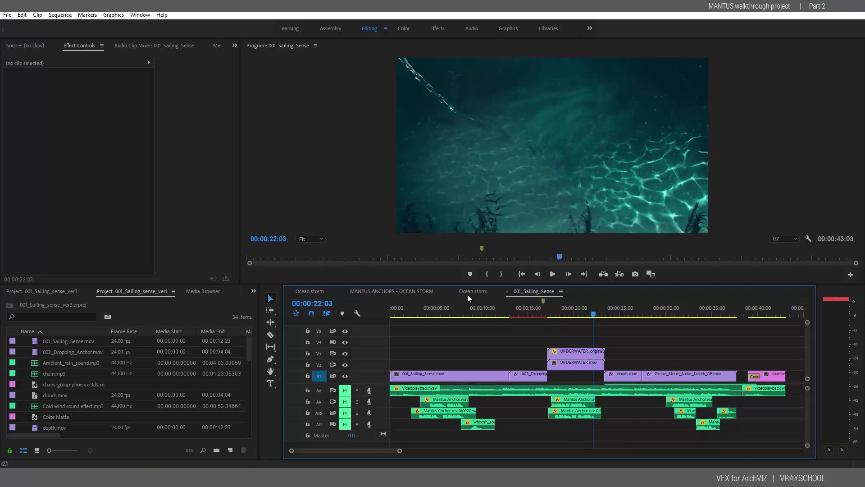
key("Right")
key("Right")
key("Right")
key("Right")
key("Right")
key("Right")
key("Right")
key("Right")
key("Right")
key("Right")
key("Right")
key("Right")
key("Right")
key("Right")
key("Right")
key("Right")
key("Right")
key("Right")
key("Right")
key("Right")
key("Left")
key("Left")
key("Left")
key("Left")
key("Left")
key("Left")
key("Left")
key("Left")
key("Left")
key("Left")
key("Left")
key("Left")
key("Left")
key("Left")
key("Left")
key("Left")
key("Left")
key("Left")
key("Left")
key("Left")
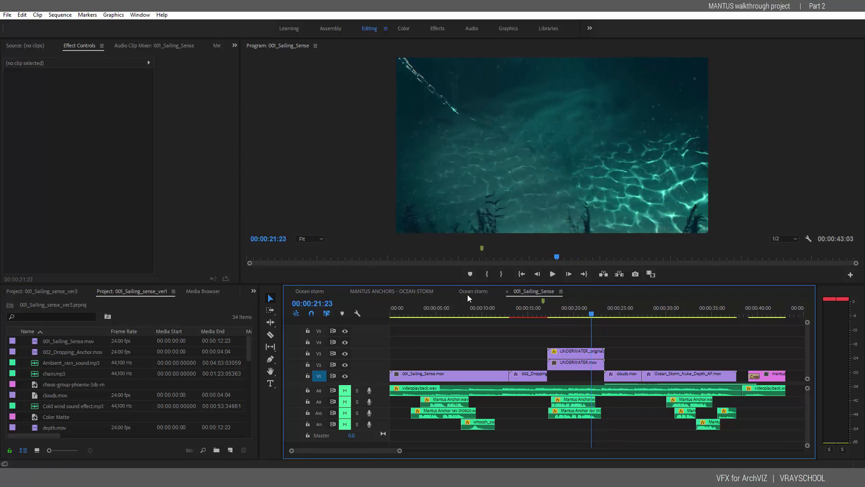
key("Right")
key("Right")
key("Right")
key("Right")
key("Right")
key("Right")
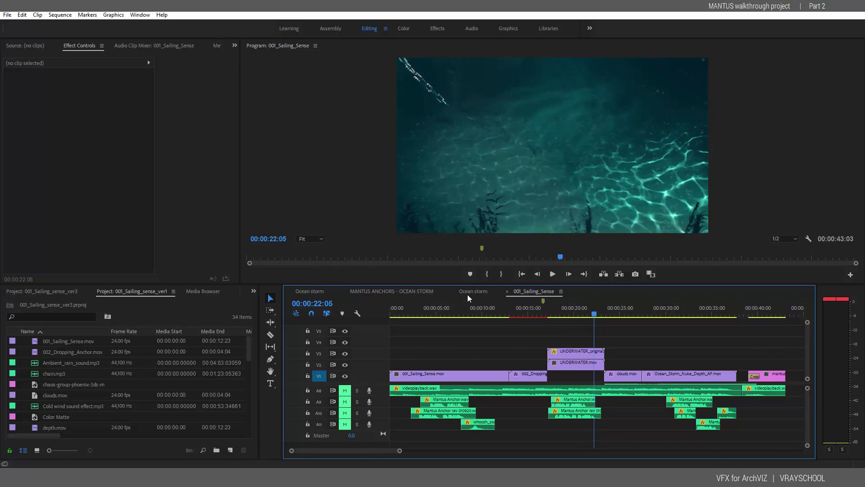
key("shift+Left")
key("shift+Left")
key("shift+Left")
key("shift+Left")
key("shift+Left")
key("shift+Left")
key("shift+Left")
key("shift+Left")
key("shift+Left")
key("shift+Left")
key("shift+Left")
key("shift+Left")
key("shift+Left")
key("shift+Left")
key("shift+Left")
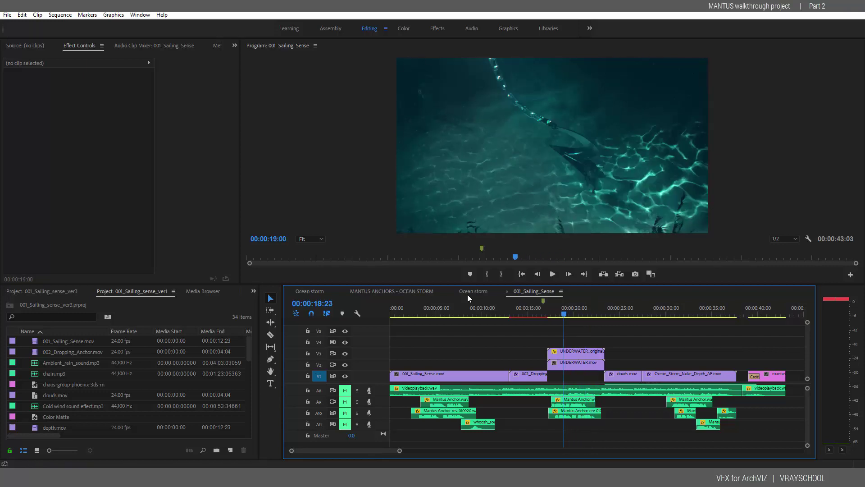
Step forward and back through the underwater shot between 00:00:19:00 and 00:00:21:11 to examine how the anchor and chain move
key("Right")
key("Right")
key("Right")
key("Right")
key("Right")
key("Right")
key("Right")
key("Right")
key("Right")
key("Right")
key("Right")
key("Right")
key("Right")
key("Right")
key("Right")
key("Right")
key("Right")
key("Right")
key("Right")
key("Right")
key("Right")
key("Right")
key("Right")
key("Right")
key("Right")
key("Right")
key("Right")
key("Right")
key("Right")
key("Right")
key("Right")
key("Right")
key("Right")
key("Left")
key("Left")
key("Left")
key("Left")
key("Left")
key("Left")
key("Left")
key("Left")
key("Left")
key("Left")
key("Left")
key("Left")
key("Left")
key("Left")
key("Left")
key("Left")
key("Left")
key("Left")
key("Left")
key("Left")
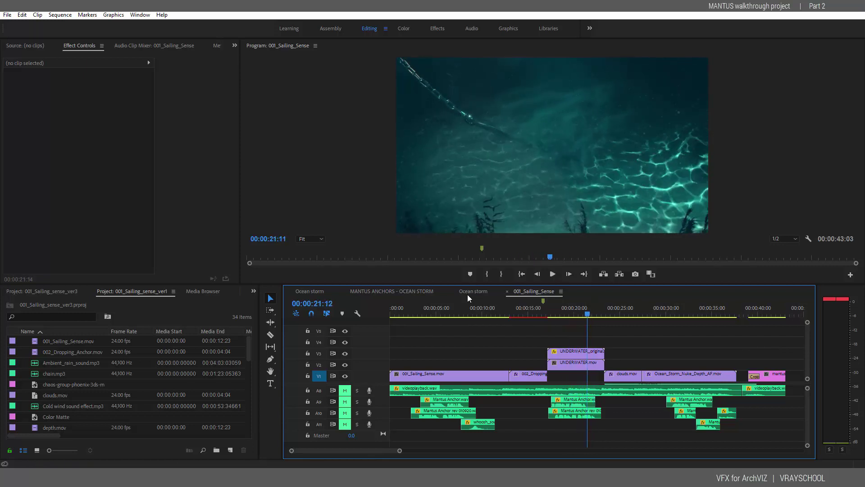
key("Right")
key("Right")
key("Right")
key("Right")
key("Right")
key("Right")
key("Right")
key("Right")
key("Right")
key("Right")
key("Right")
key("Right")
key("Right")
key("Right")
key("Right")
key("Right")
key("Right")
key("Right")
key("Right")
key("Right")
key("Left")
key("Left")
key("Left")
key("Left")
key("Left")
key("Left")
key("Left")
key("Left")
key("Left")
key("Left")
key("Left")
key("Left")
key("Left")
key("Left")
key("Left")
key("Left")
key("Left")
key("Left")
key("Left")
key("Left")
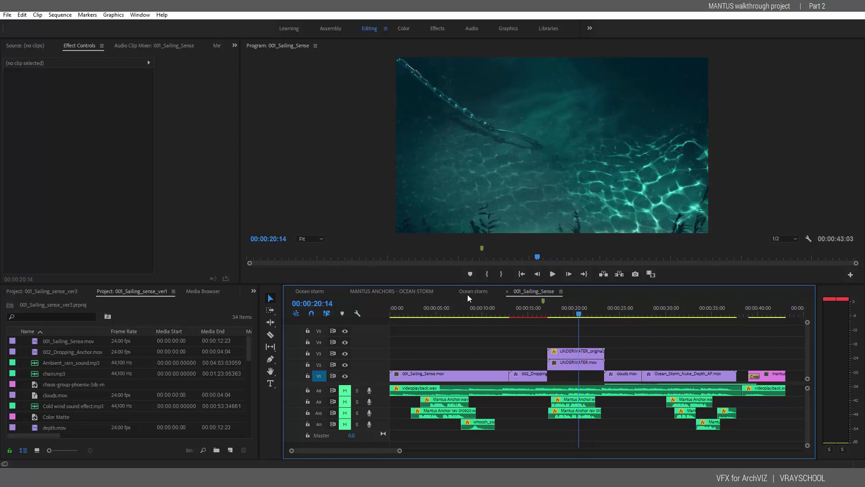
key("Right")
key("Right")
key("Right")
key("Right")
key("Right")
key("Right")
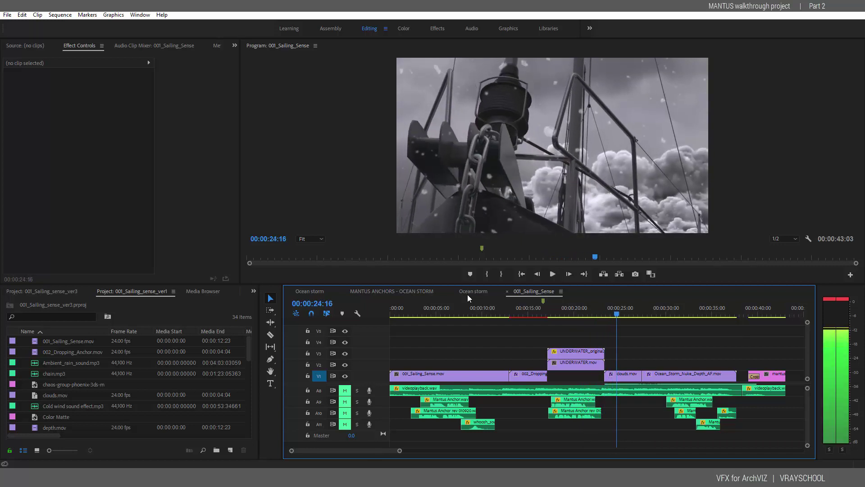
Look through the audio tracks beneath the clouds.mov shot, and play the storm sequence on to 00:00:30:01
key("space")
scroll(467, 298, "up", 4)
scroll(468, 298, "up", 1)
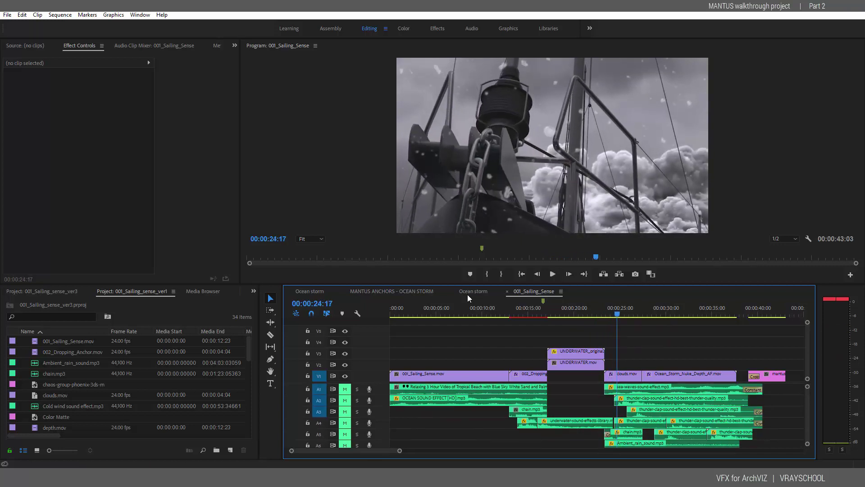
scroll(467, 298, "down", 5)
scroll(468, 297, "up", 5)
key("space")
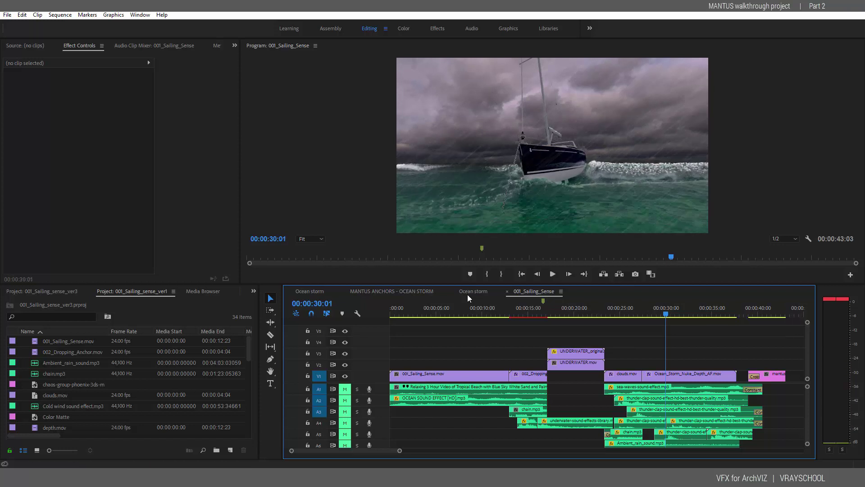
scroll(468, 298, "down", 5)
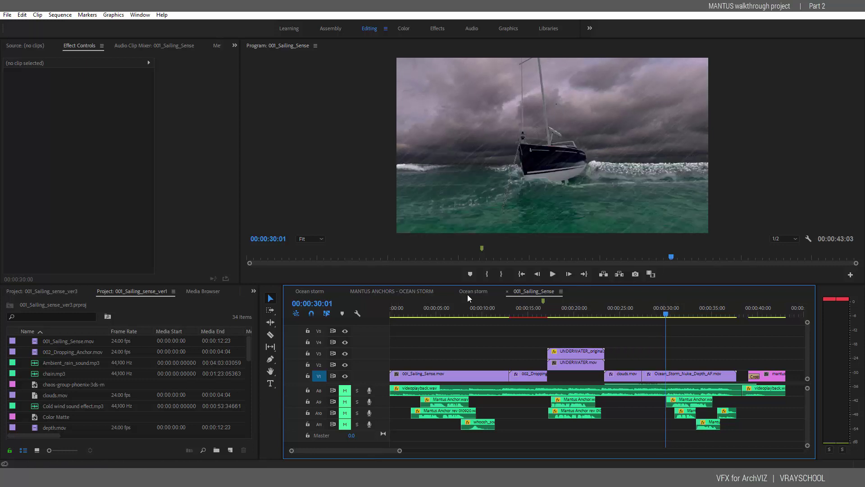
key("space")
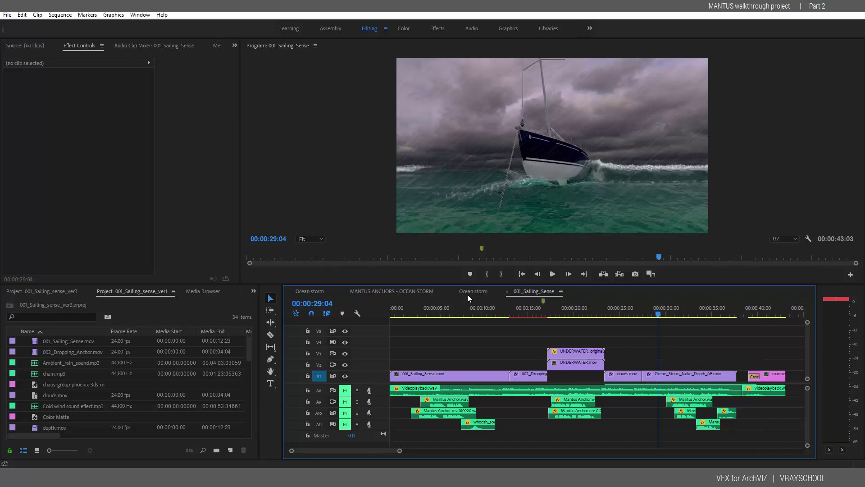
Show the effects applied to the clouds.mov clip and select its Fast Color Corrector
left_click(626, 309)
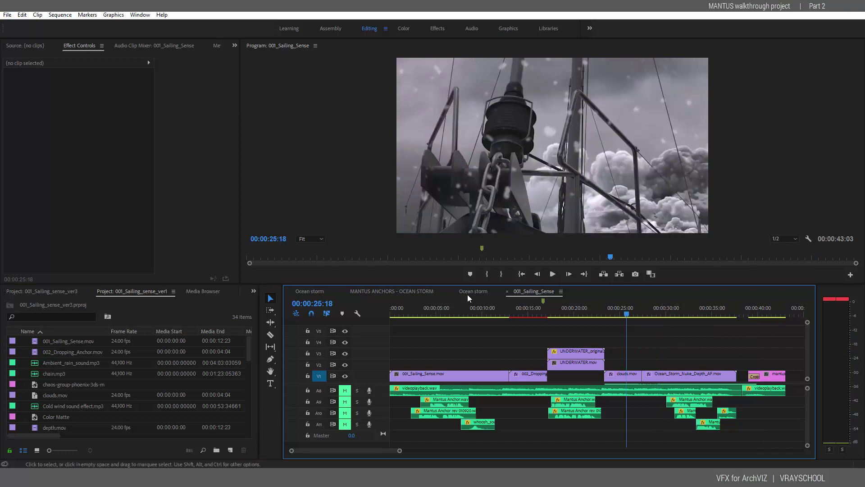
double_click(625, 374)
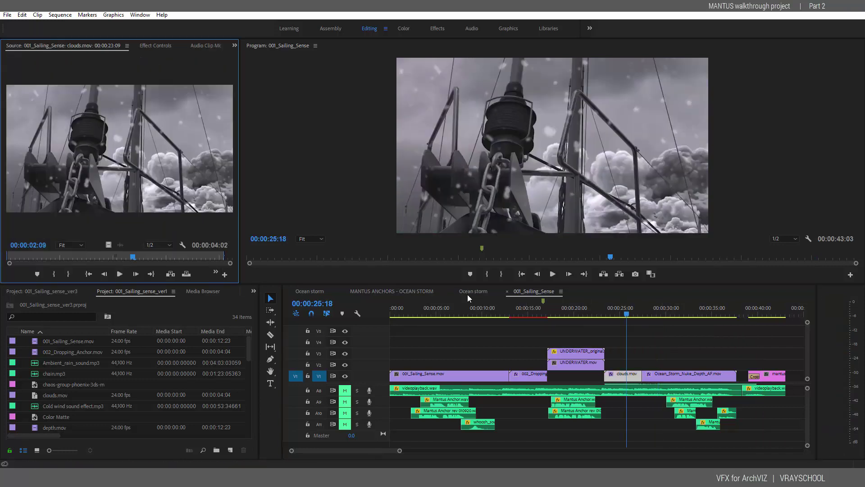
left_click(155, 45)
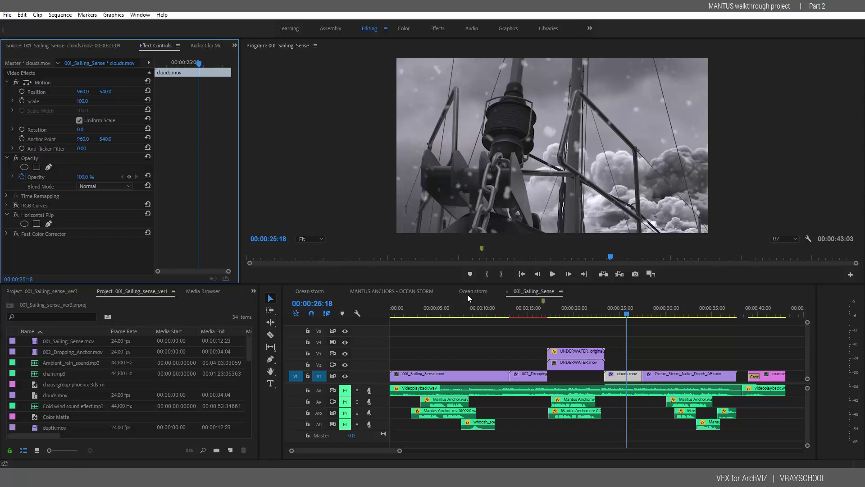
left_click(43, 234)
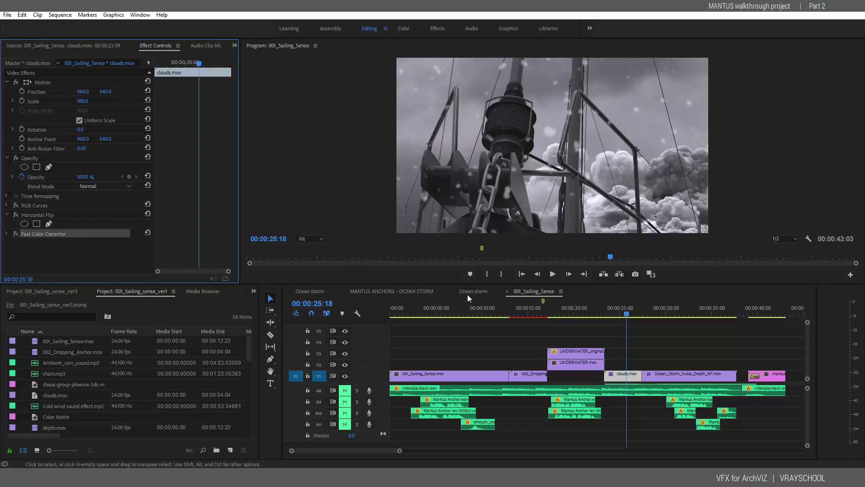
Show the effects applied to the Ocean_Storm_Nuke_Depth_AF.mov clip, with the playhead at 00:00:30:01
left_click(666, 309)
double_click(671, 376)
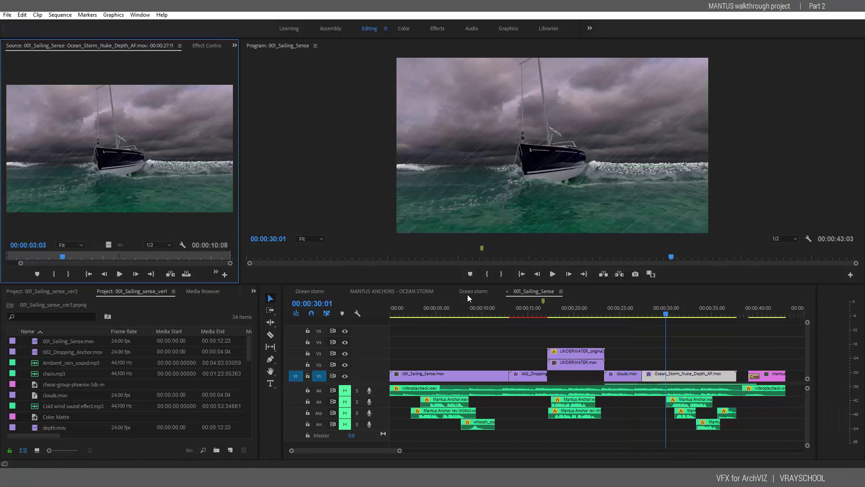
key("shift+5")
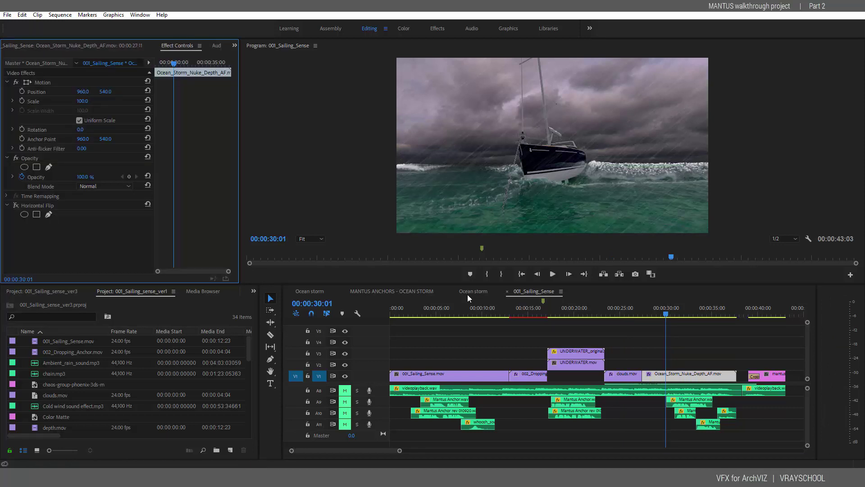
Move the playhead to the end of the 001_Sailing_Sense.mov clip at 00:00:12:23, and launch the on-screen pen annotation tool
left_click(509, 309)
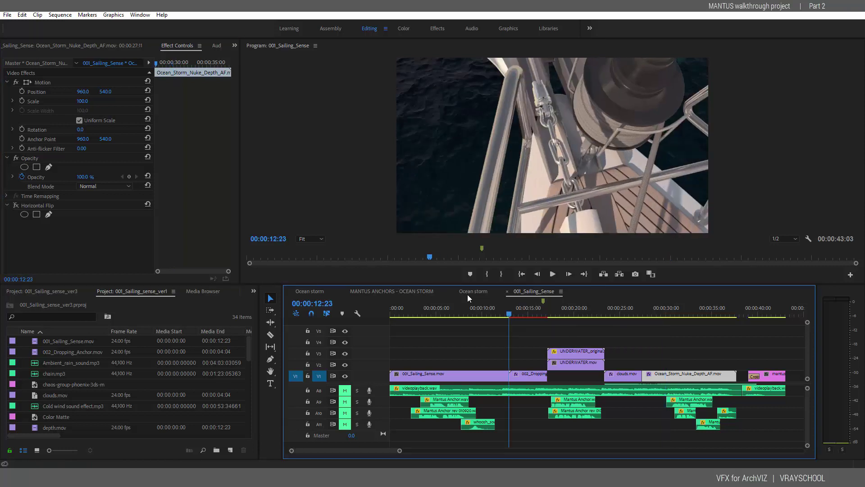
left_click_drag(509, 311, 510, 310)
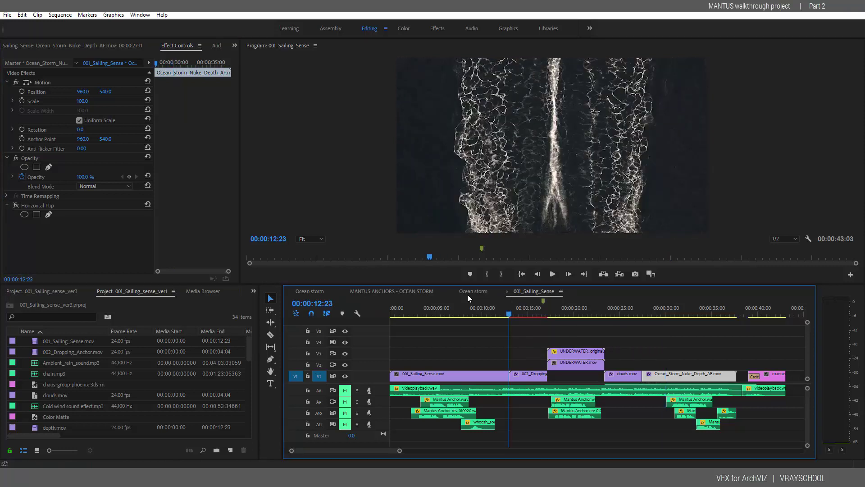
key("super+s")
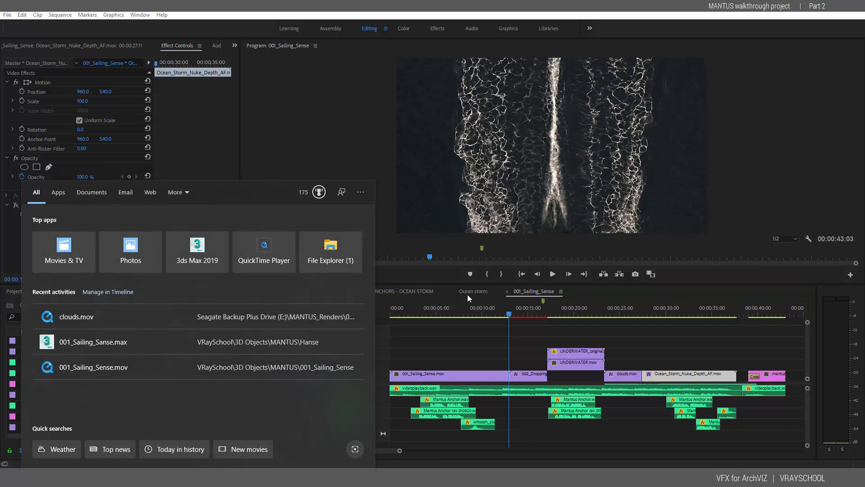
type("pe")
key("Return")
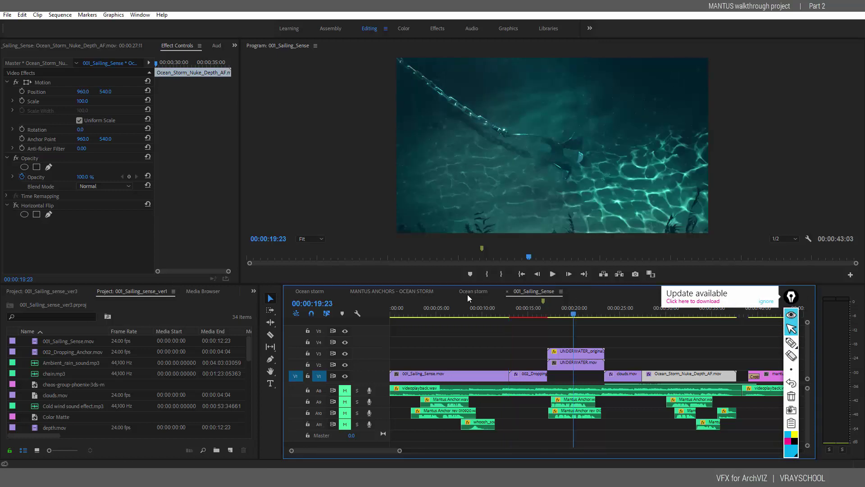
Trace the chain and anchor with the pen at 00:00:19:05 in the underwater shot, and the chain again at 00:00:21:11
mouse_move(573, 311)
left_mouse_down()
mouse_move(553, 312)
mouse_move(576, 312)
left_mouse_up()
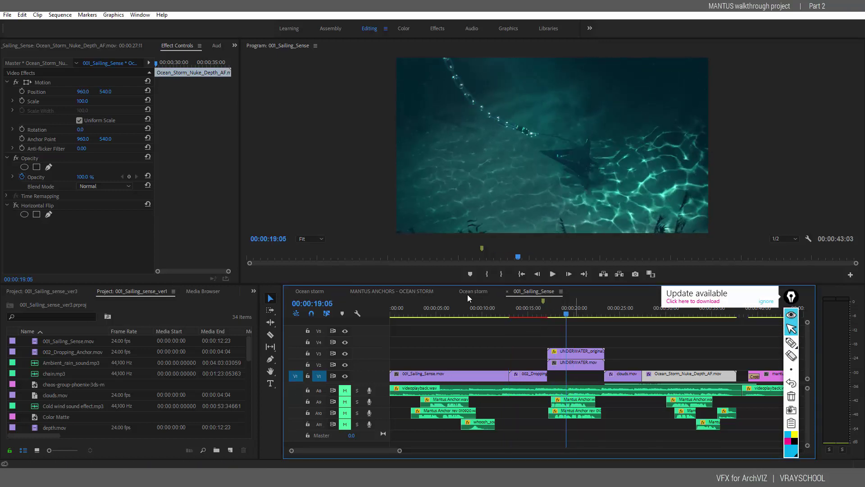
left_click(791, 343)
left_click_drag(588, 138, 587, 180)
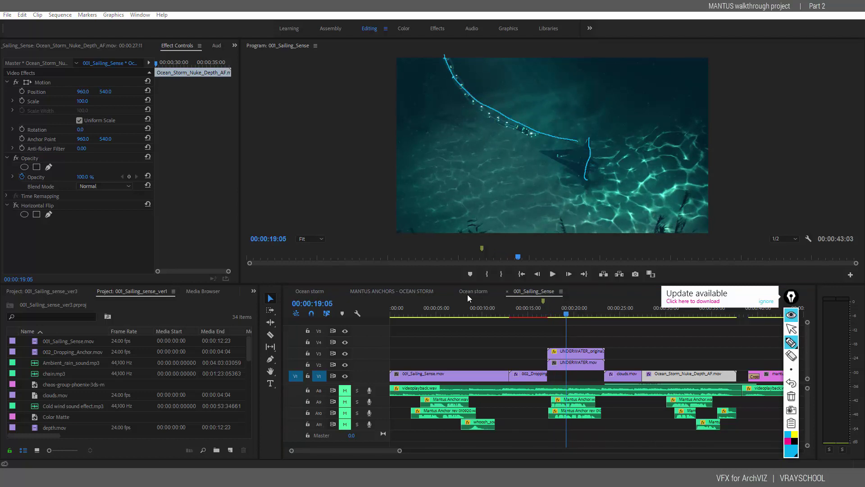
left_click(791, 329)
mouse_move(566, 312)
left_mouse_down()
mouse_move(540, 312)
mouse_move(586, 312)
left_mouse_up()
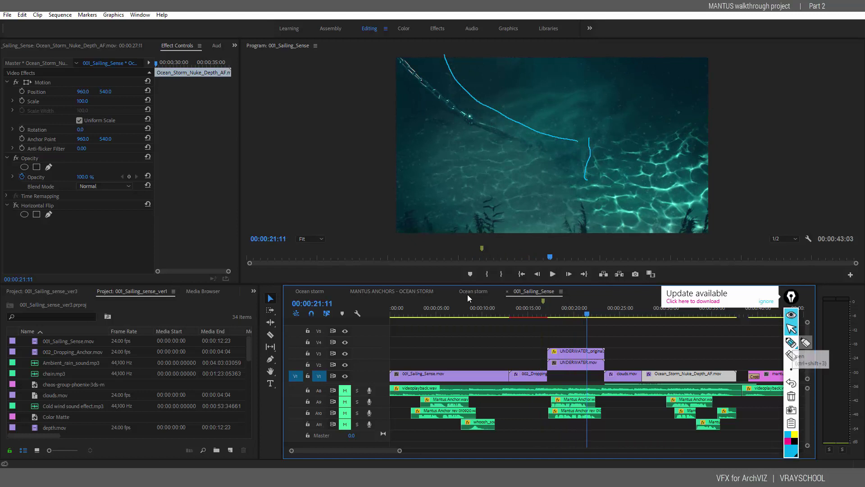
left_click(791, 342)
mouse_move(454, 115)
left_mouse_down()
mouse_move(527, 142)
mouse_move(406, 63)
left_mouse_up()
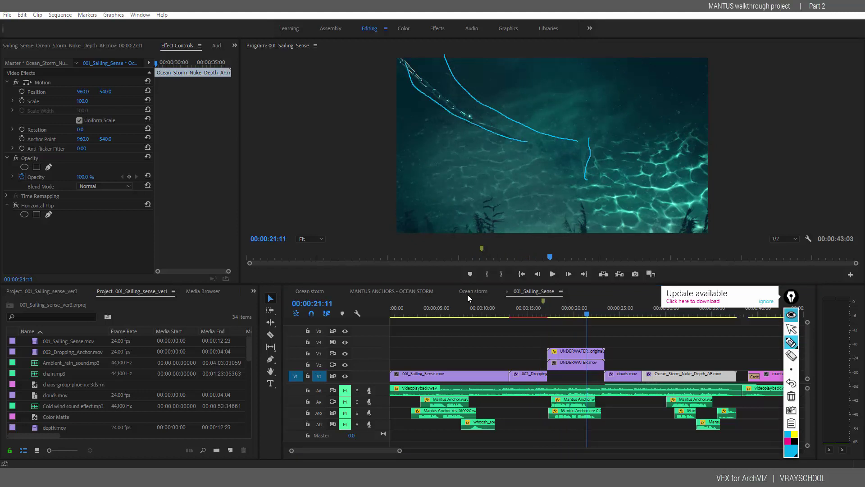
Clear all pen strokes from the underwater shot and switch the annotation tool back to its normal pointer
left_click(791, 329)
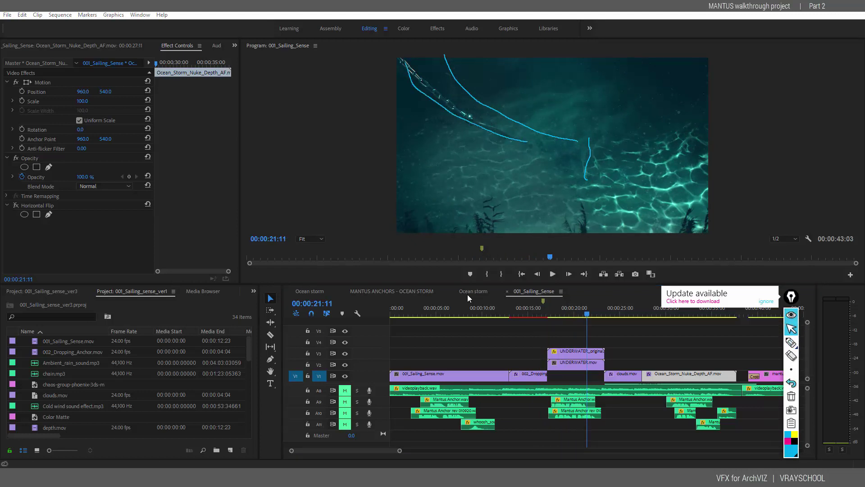
left_click(792, 356)
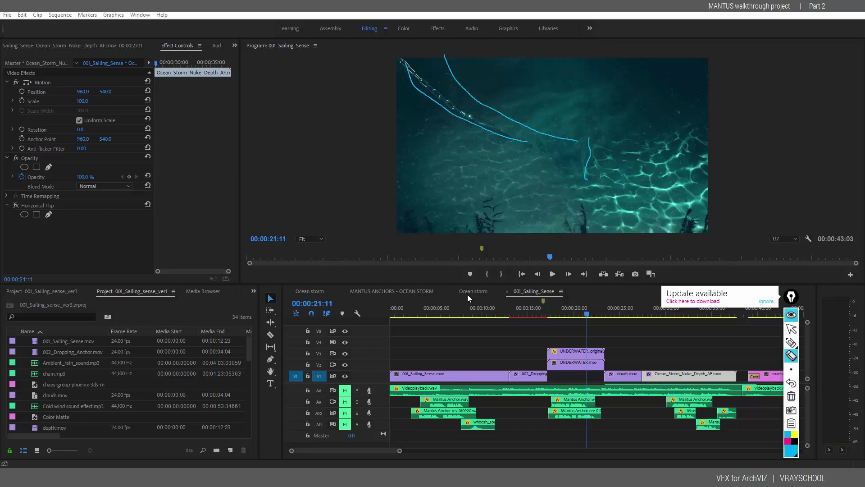
left_click(791, 396)
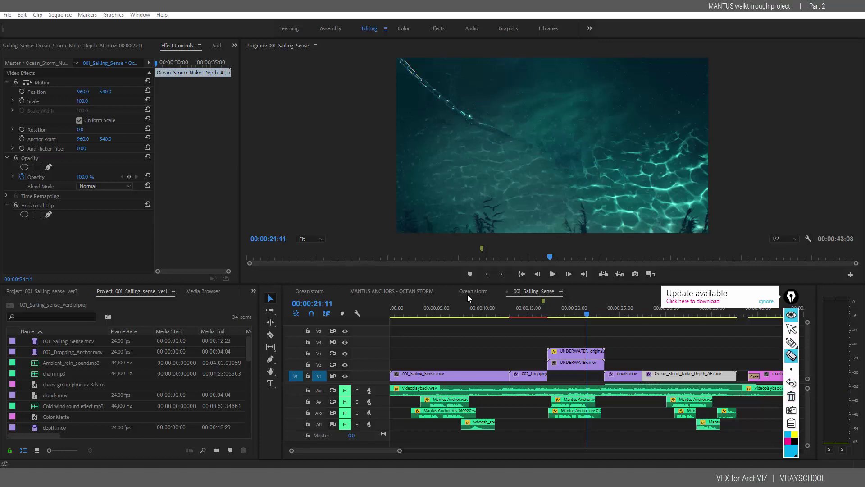
key("ctrl+F1")
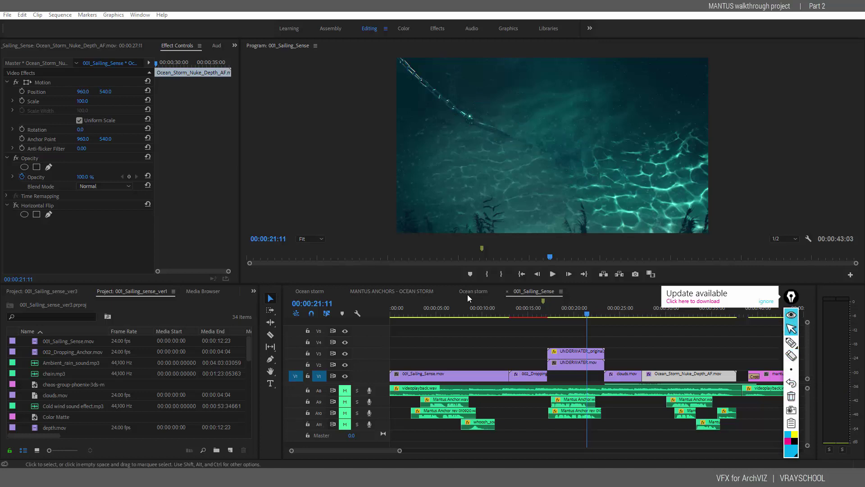
Play part of the opening sailing shot, return to 00:00:05:00, and circle the boat's bow with the pen
left_click(441, 308)
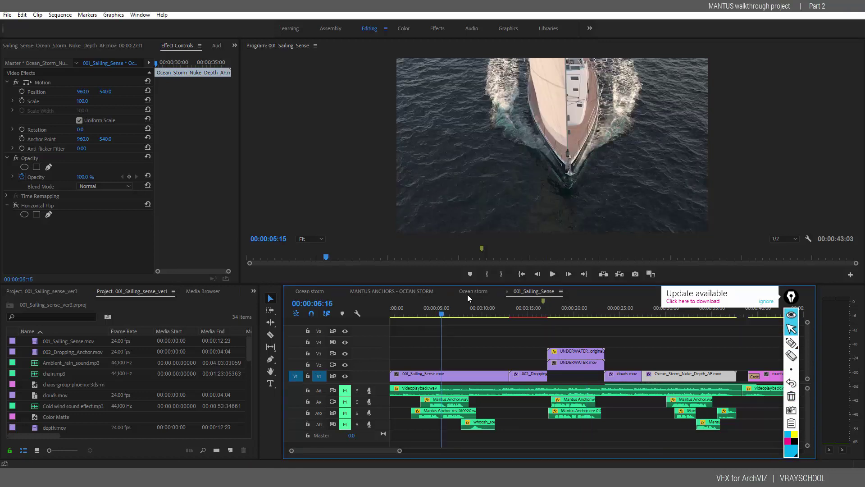
mouse_move(791, 342)
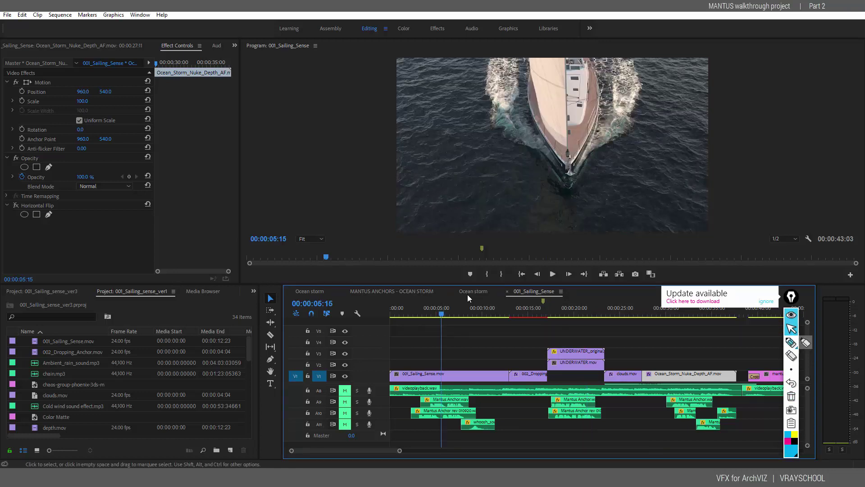
key("space")
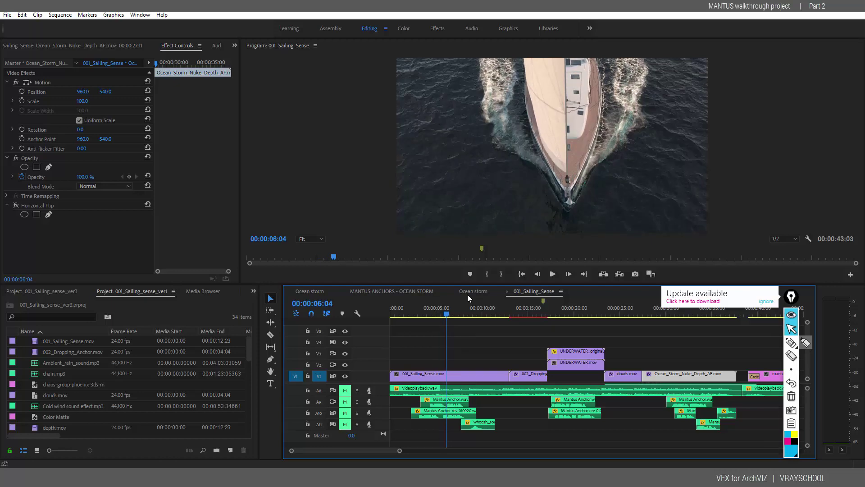
mouse_move(454, 308)
left_mouse_down()
mouse_move(463, 308)
mouse_move(427, 308)
mouse_move(436, 308)
left_mouse_up()
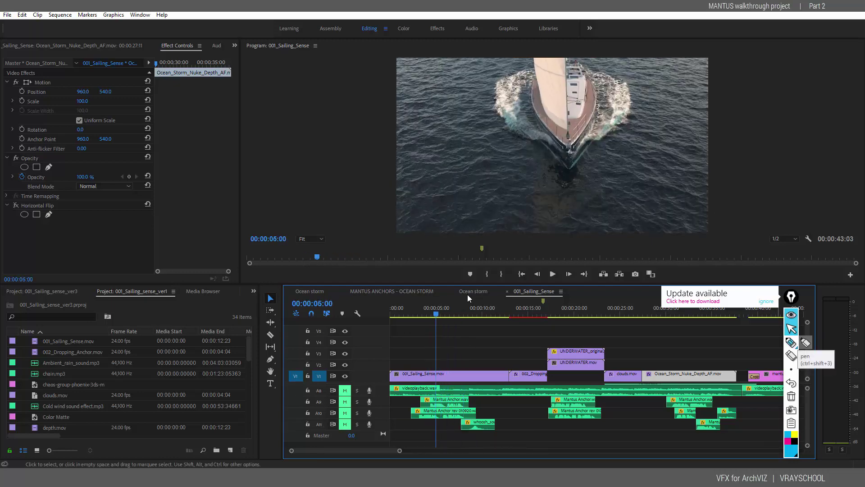
left_click_drag(583, 110, 572, 119)
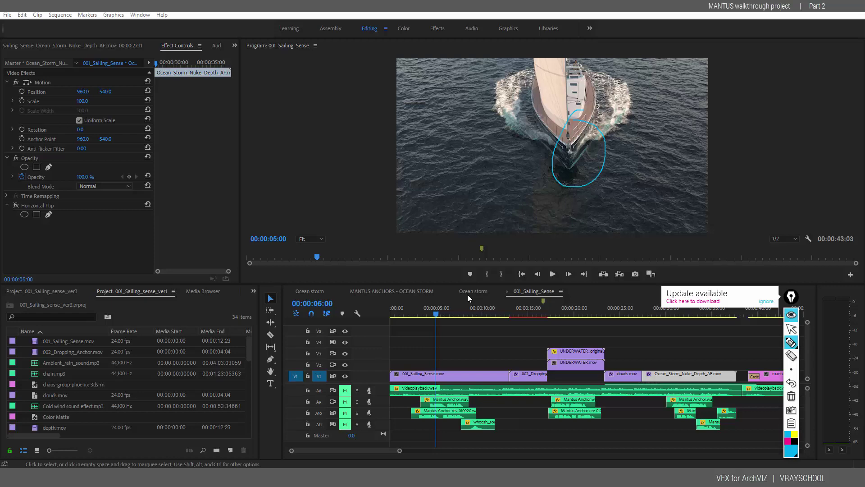
Move the playhead to 00:00:12:03 in the overhead sailing shot and circle the boat's stern and its wake with the pen
left_click(791, 329)
left_click_drag(436, 313, 494, 313)
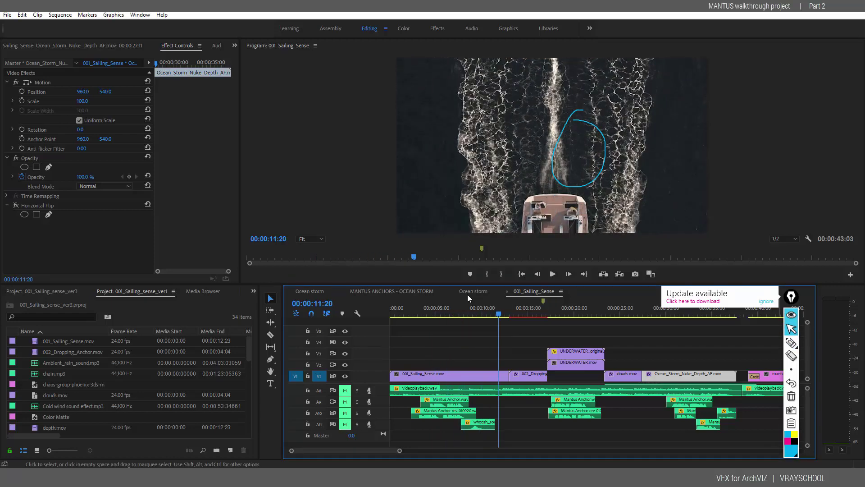
left_click(552, 145)
mouse_move(499, 313)
left_mouse_down()
mouse_move(516, 313)
mouse_move(494, 313)
left_mouse_up()
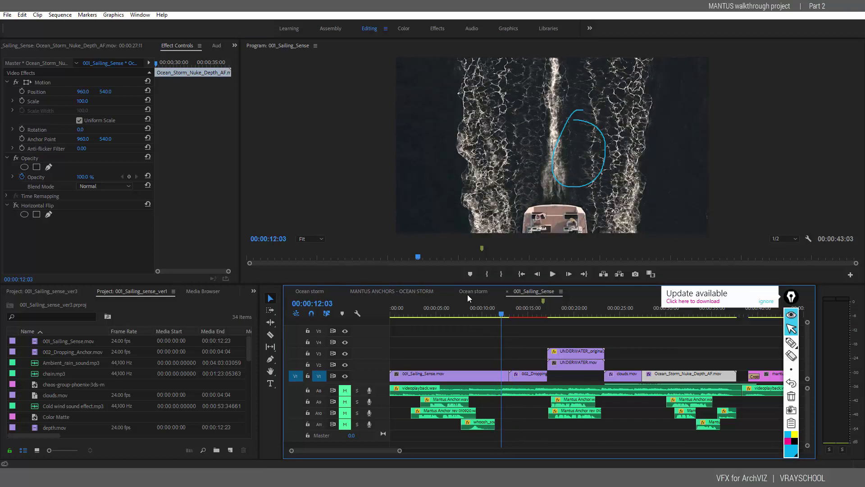
left_click(791, 343)
mouse_move(565, 201)
left_mouse_down()
mouse_move(518, 212)
mouse_move(529, 195)
left_mouse_up()
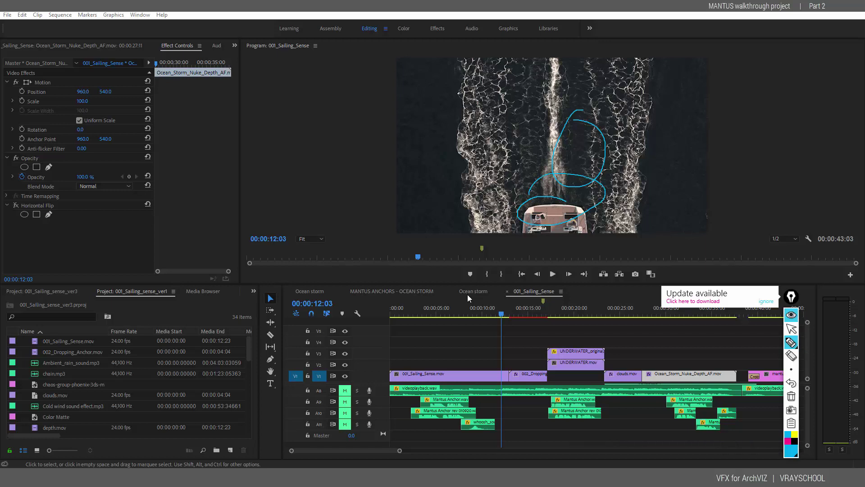
Move the playhead to the underwater shot at 00:00:17:14 and clear all pen annotations from the screen
left_click(791, 328)
left_click_drag(501, 313, 523, 313)
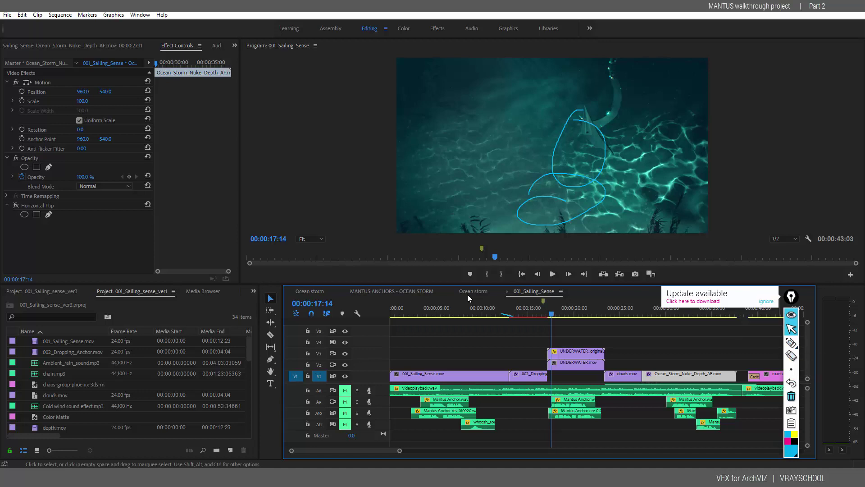
left_click(791, 396)
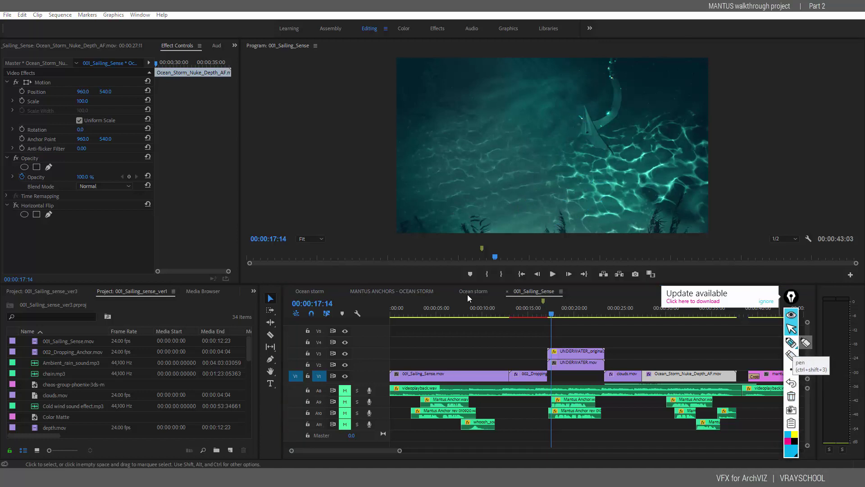
Play the underwater shot to 00:00:20:19 and draw a vertical line and a curved line extending the chain with the pen
left_click(468, 296)
key("space")
key("space")
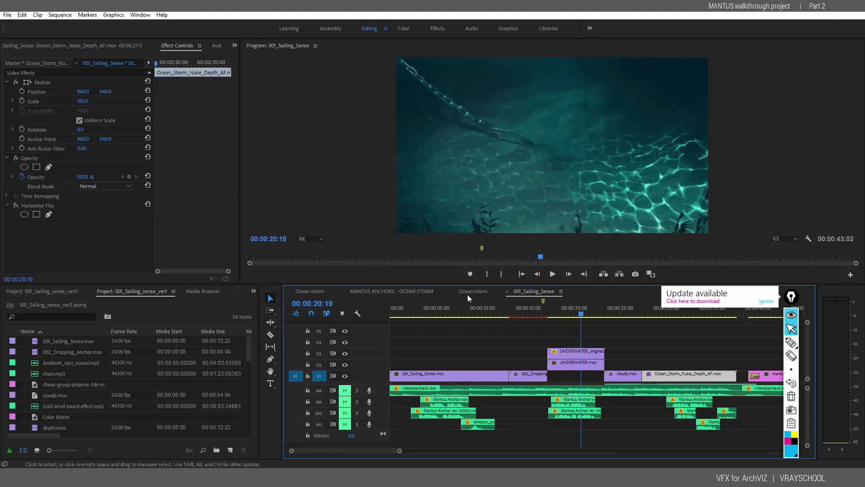
left_click(791, 342)
left_click_drag(605, 70, 604, 160)
left_click_drag(602, 174, 484, 118)
left_click(791, 329)
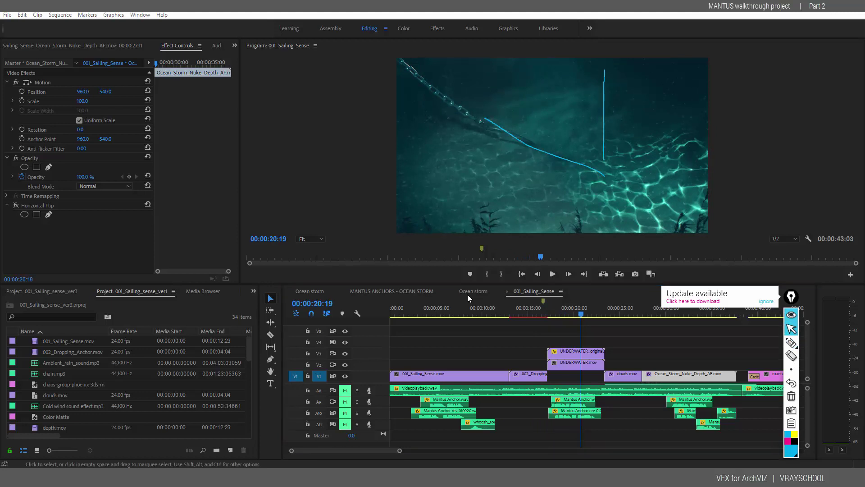
Move the playhead to 00:00:23:06 and circle the area around the chain's lower end with the pen
left_click_drag(581, 312, 603, 312)
left_click(791, 342)
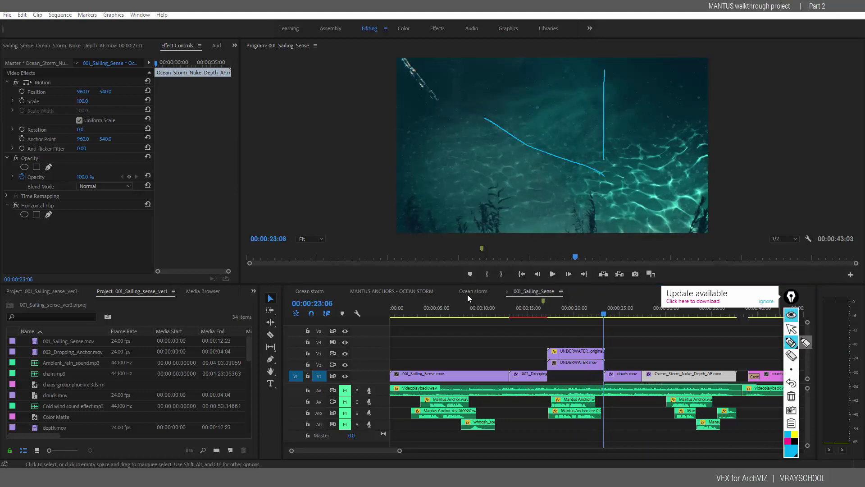
mouse_move(438, 84)
left_mouse_down()
mouse_move(472, 81)
mouse_move(443, 87)
left_mouse_up()
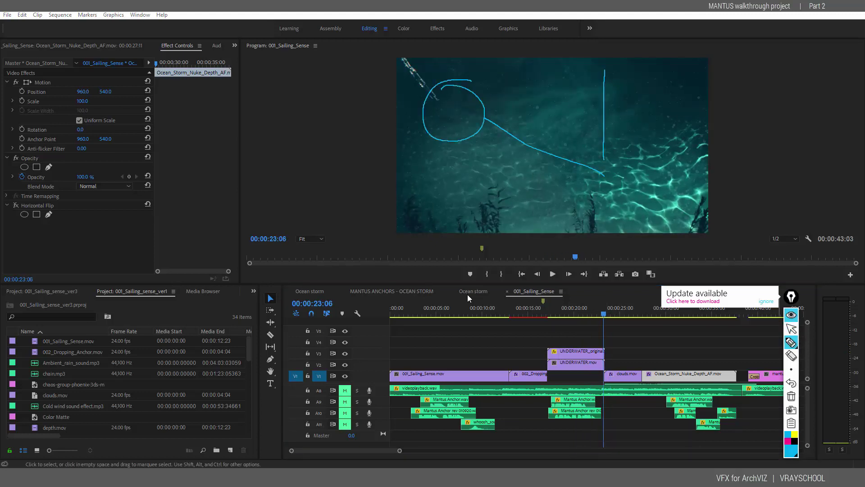
left_click(791, 329)
Play on to the storm shot at 00:00:28:15, clear the old strokes, and trace a line down past the boat's bow along its chain
left_click(604, 312)
key("space")
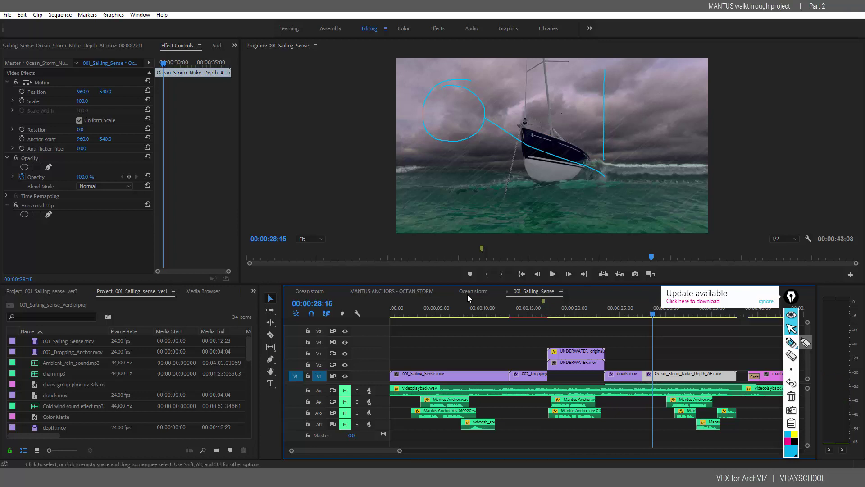
left_click(792, 343)
left_click(791, 396)
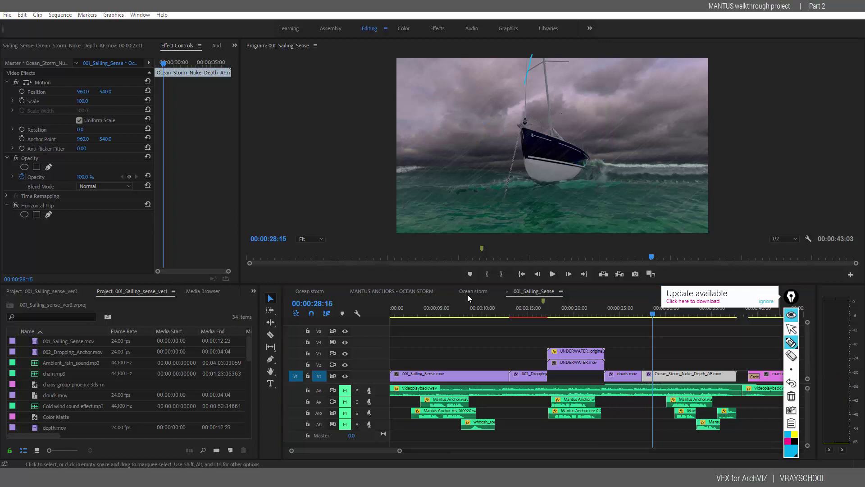
left_click_drag(524, 84, 502, 234)
left_click(791, 328)
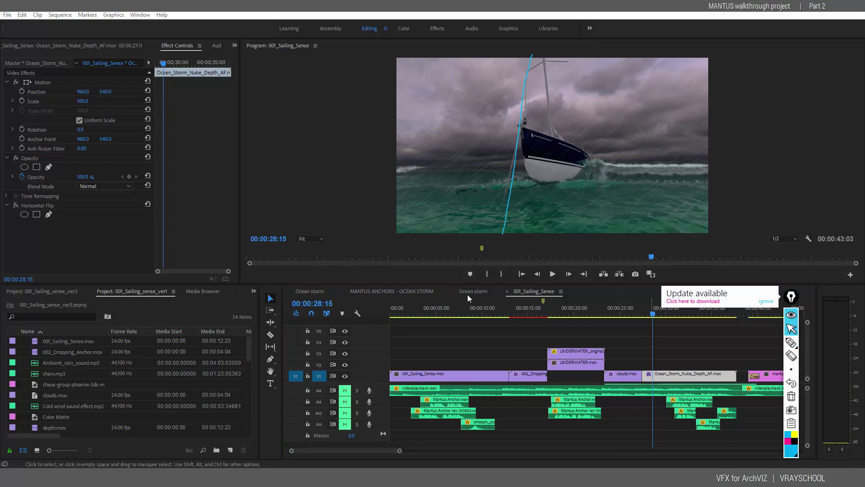
Return to the underwater shot at 00:00:21:17 and replace the old stroke with pen lines and arrowheads marking movement directions around the chain
left_click_drag(652, 314, 589, 314)
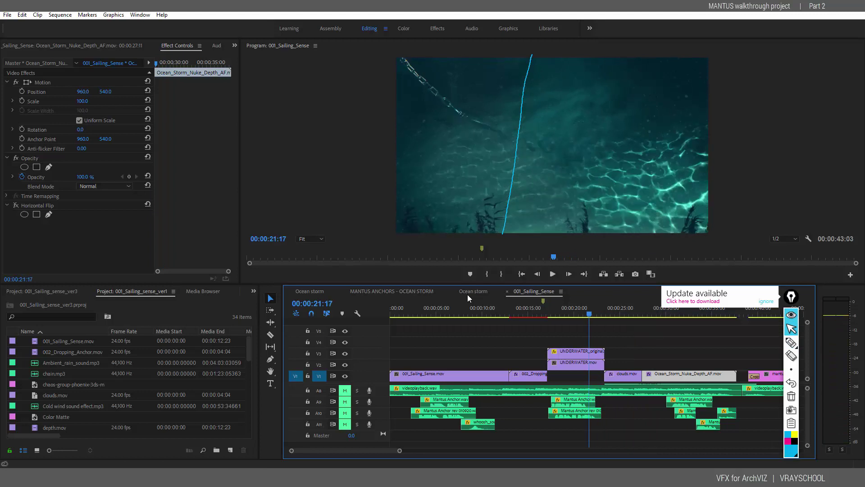
left_click(791, 396)
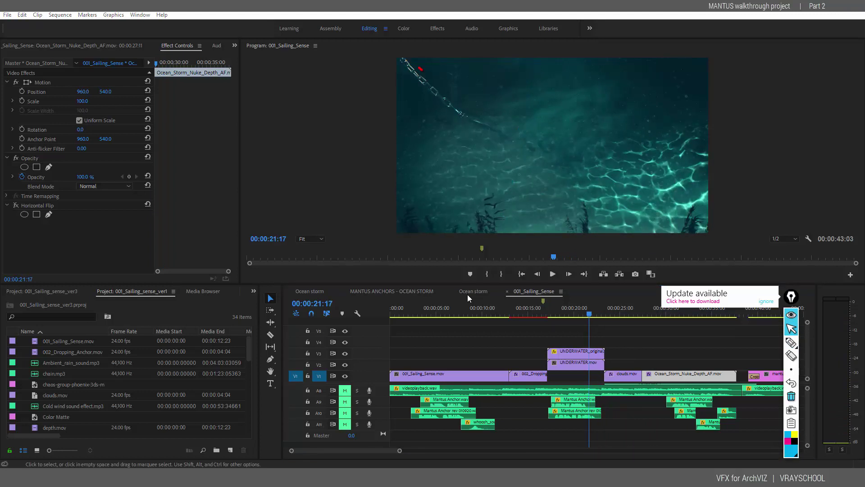
left_click(791, 342)
left_click_drag(501, 136, 653, 141)
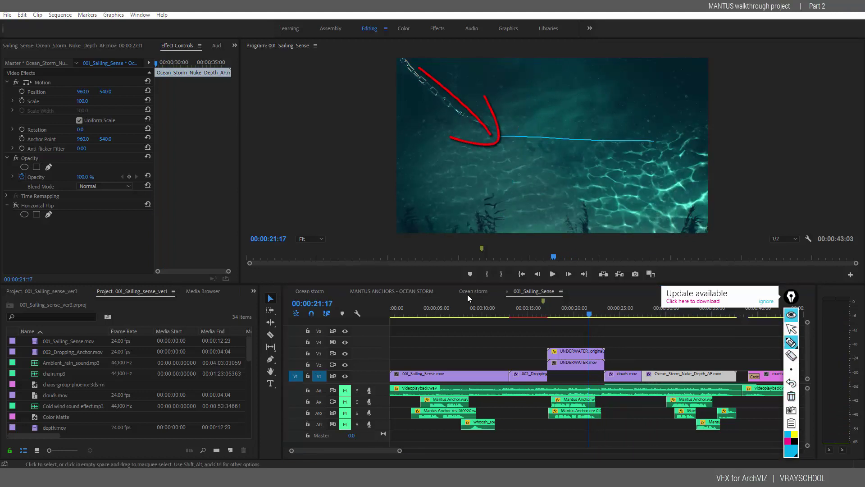
mouse_move(524, 122)
left_mouse_down()
mouse_move(473, 148)
mouse_move(538, 153)
left_mouse_up()
mouse_move(637, 60)
left_mouse_down()
mouse_move(628, 135)
mouse_move(408, 86)
left_mouse_up()
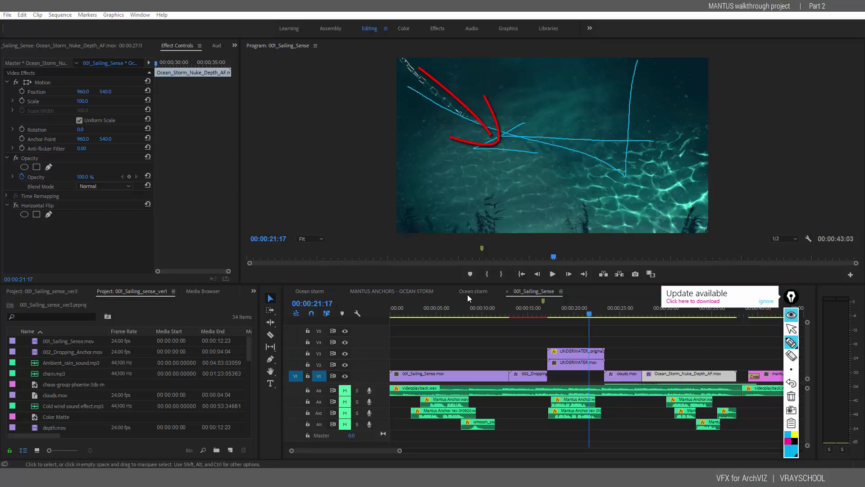
mouse_move(622, 87)
left_mouse_down()
mouse_move(628, 123)
mouse_move(641, 109)
left_mouse_up()
left_click_drag(456, 99, 464, 139)
Clear the direction strokes and draw a single diagonal pen line from the chain toward the seabed
left_click(791, 396)
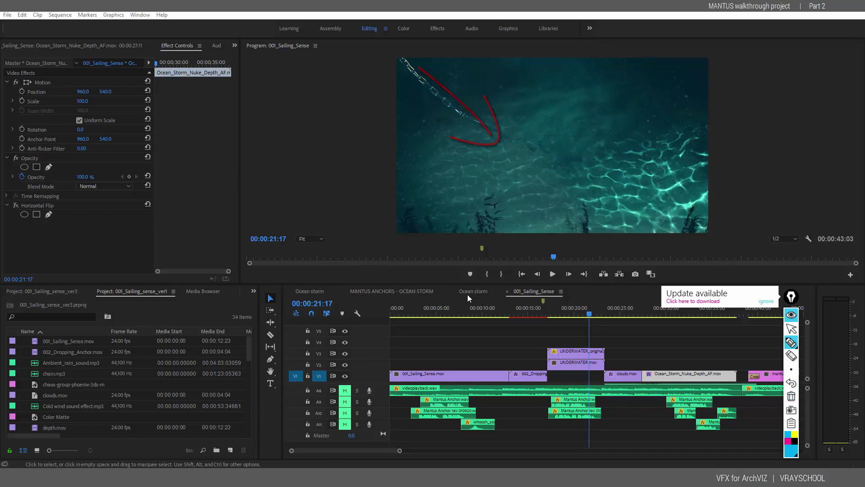
left_click_drag(426, 76, 596, 160)
left_click(791, 329)
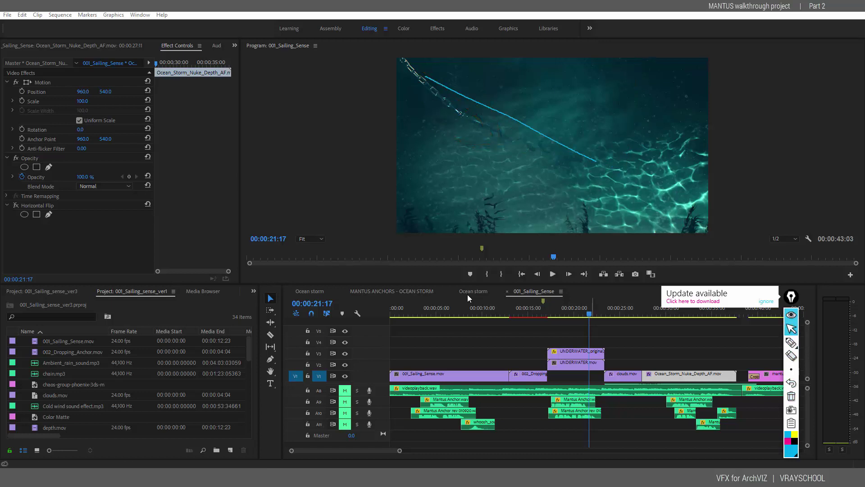
Move the playhead to the clouds shot at 00:00:25:16 and toggle the Horizontal Flip effect of the clouds.mov clip
left_click_drag(591, 313, 600, 313)
key("shift+Right")
key("shift+Right")
key("shift+Right")
key("shift+Right")
key("shift+Right")
key("shift+Right")
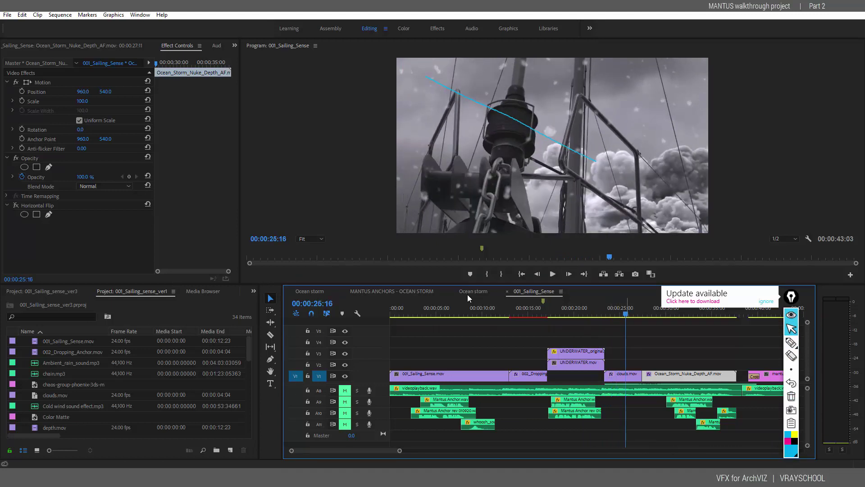
mouse_move(791, 342)
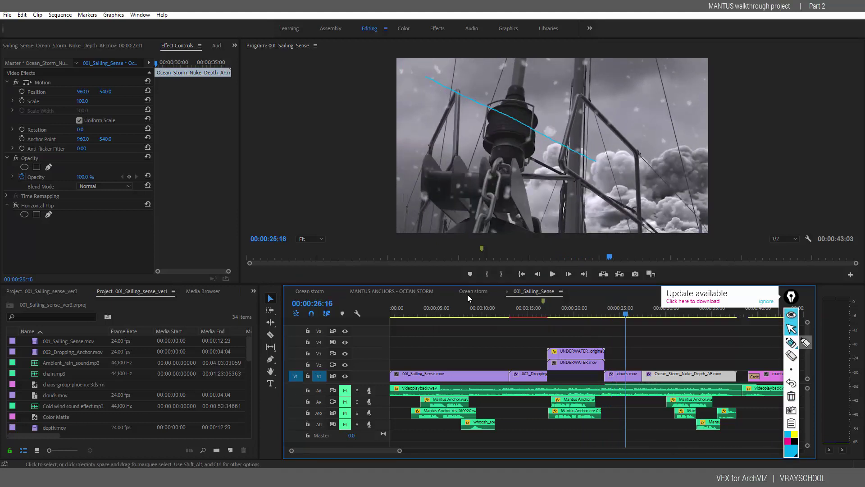
left_click(624, 376)
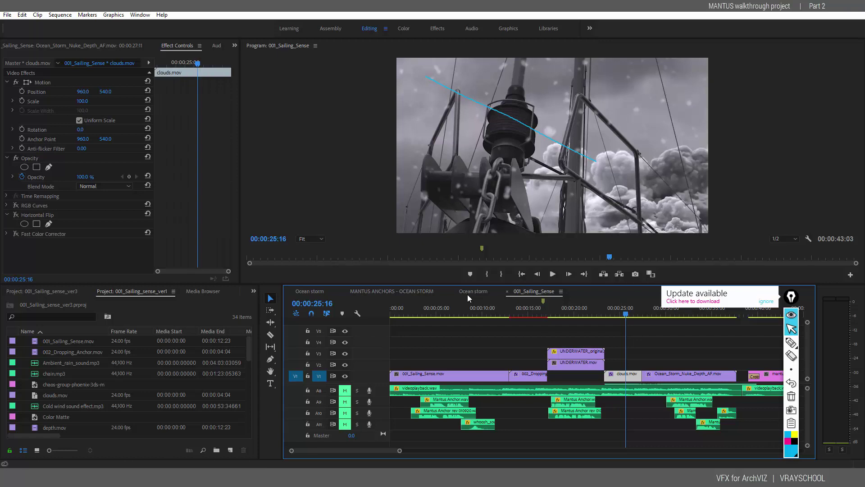
left_click(15, 214)
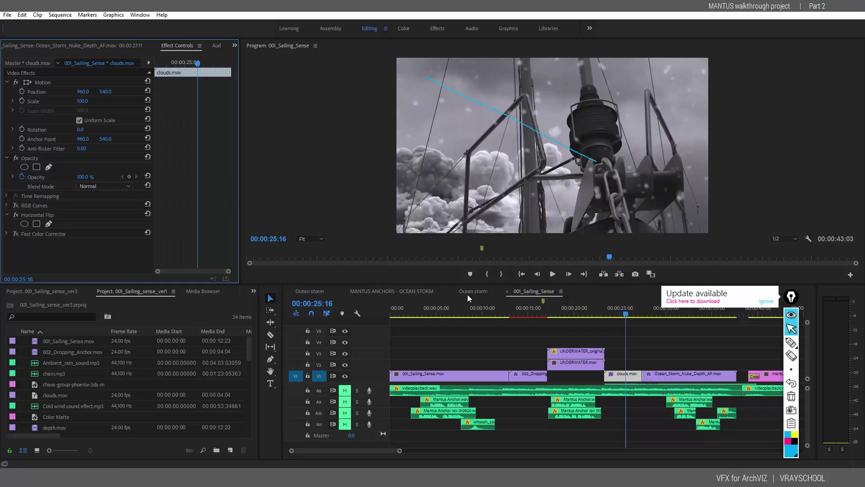
Move the playhead to the storm shot at 00:00:28:15 and toggle the Horizontal Flip effect of the Ocean_Storm_Nuke_Depth_AF.mov clip
left_click_drag(642, 310, 652, 311)
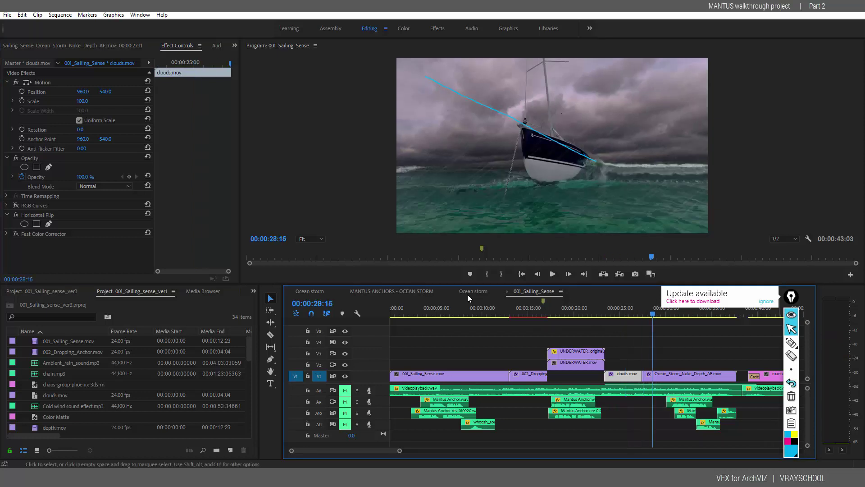
left_click(15, 215)
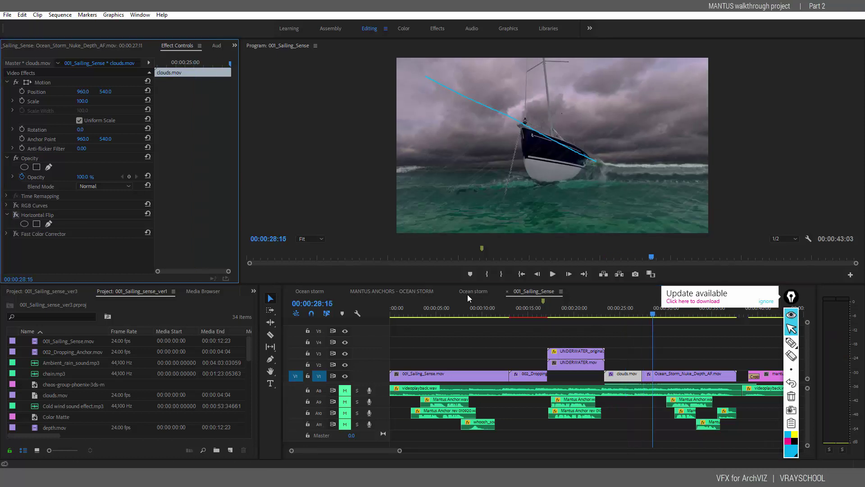
left_click(690, 376)
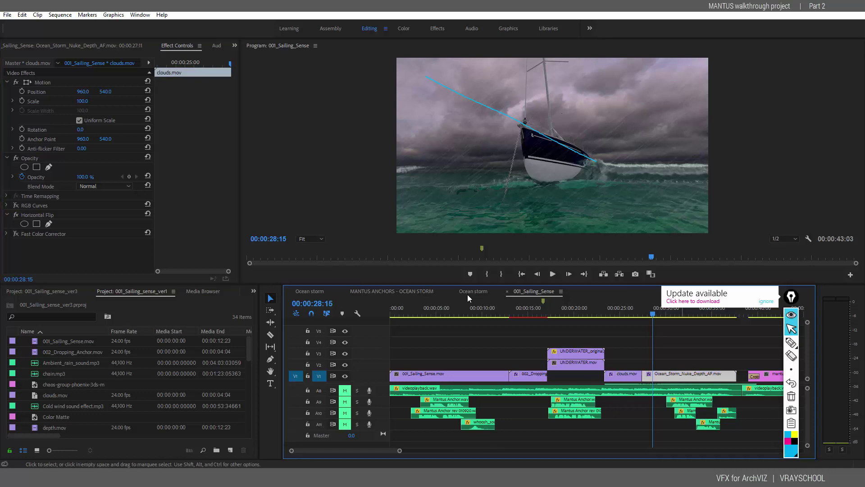
left_click(16, 205)
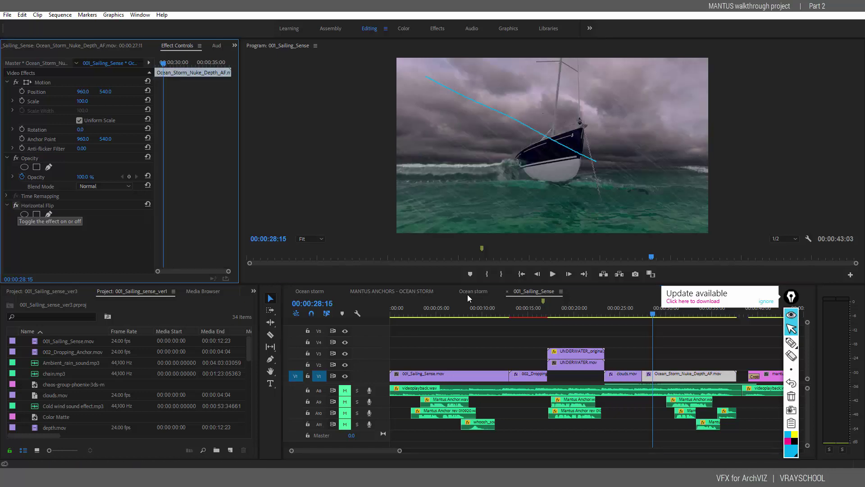
Scrub the storm shot, return to the underwater shot at 00:00:22:20, and circle the area around the chain's lower end
left_click_drag(653, 314, 658, 314)
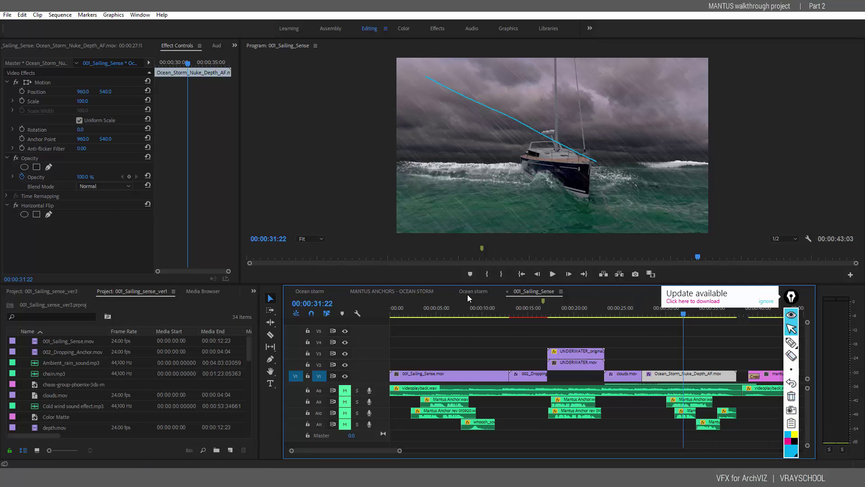
left_click(599, 311)
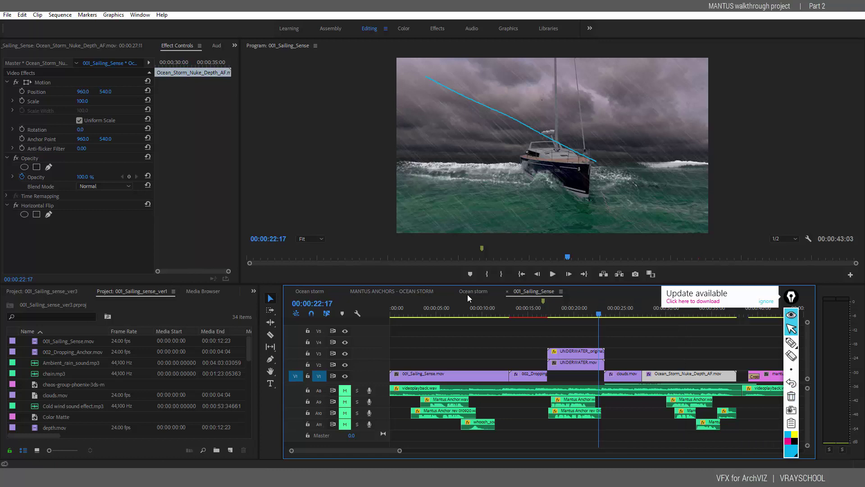
left_click_drag(599, 311, 599, 310)
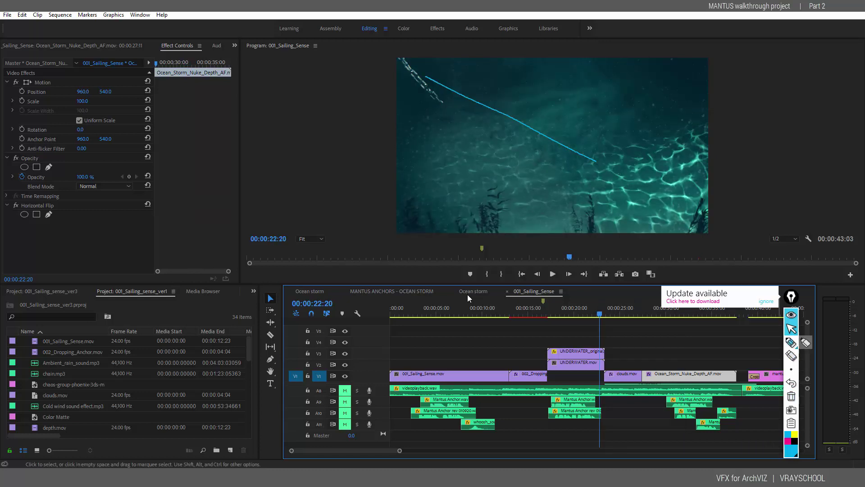
left_click(791, 342)
left_click_drag(451, 80, 446, 84)
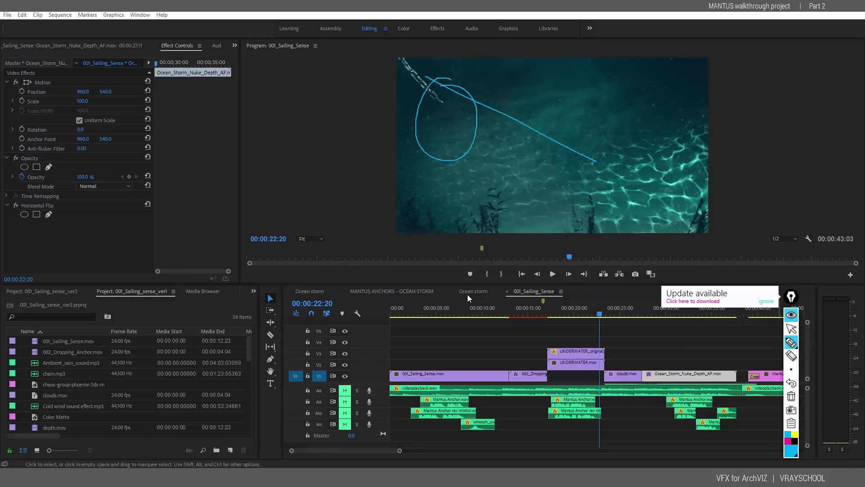
left_click(791, 328)
Play from 00:00:24:15 in the clouds shot into the storm shot and clear all pen annotations from the screen
left_click_drag(599, 311, 616, 311)
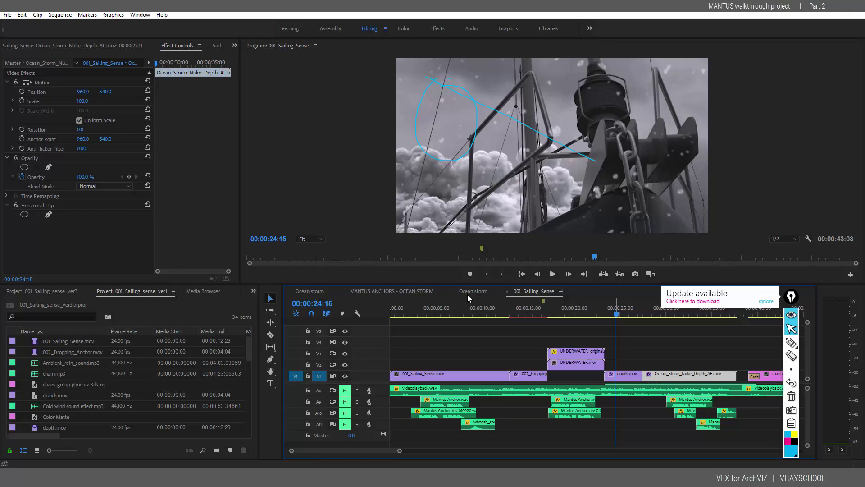
key("space")
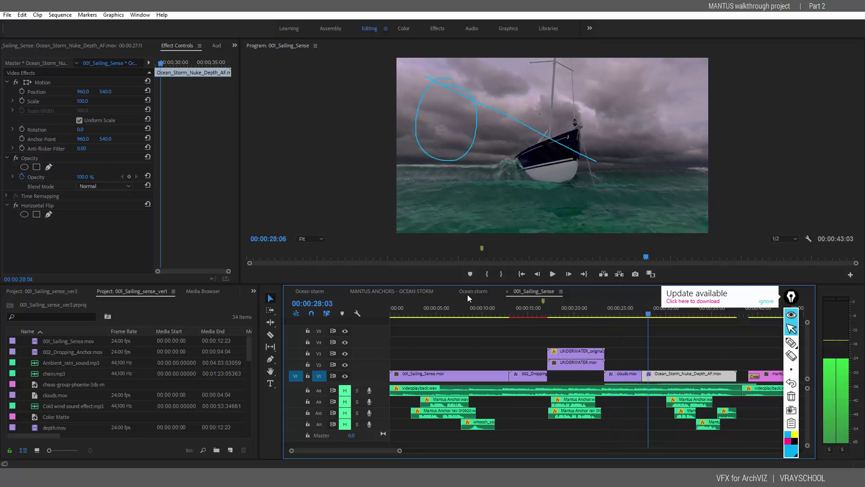
left_click(791, 396)
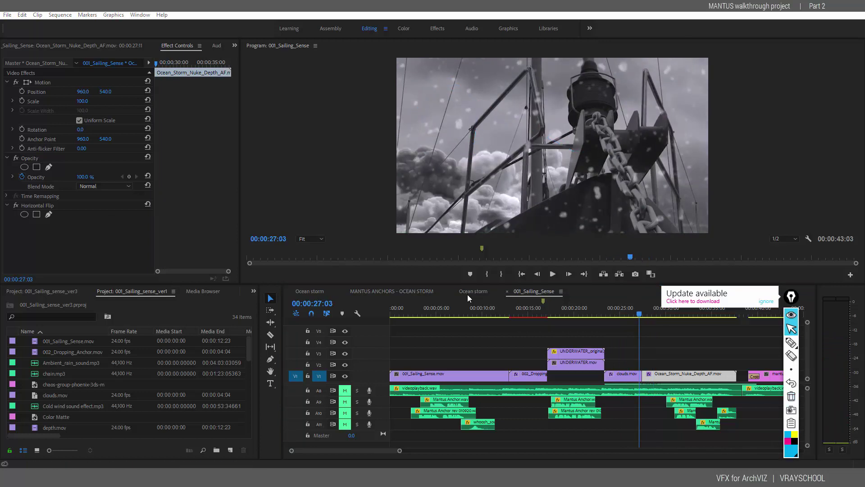
Toggle Horizontal Flip back on the clouds.mov clip, replay the cut from 00:00:22:16, and toggle it back on the storm clip at 00:00:29:05
left_click(625, 376)
left_click(16, 215)
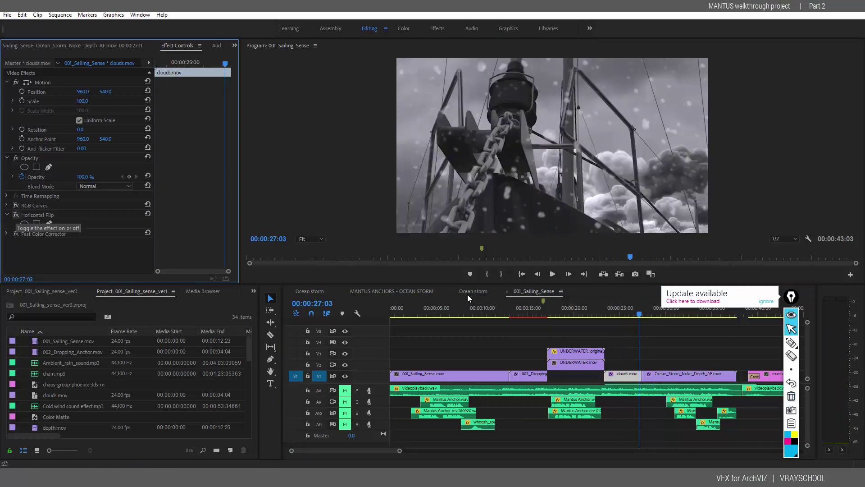
left_click(598, 314)
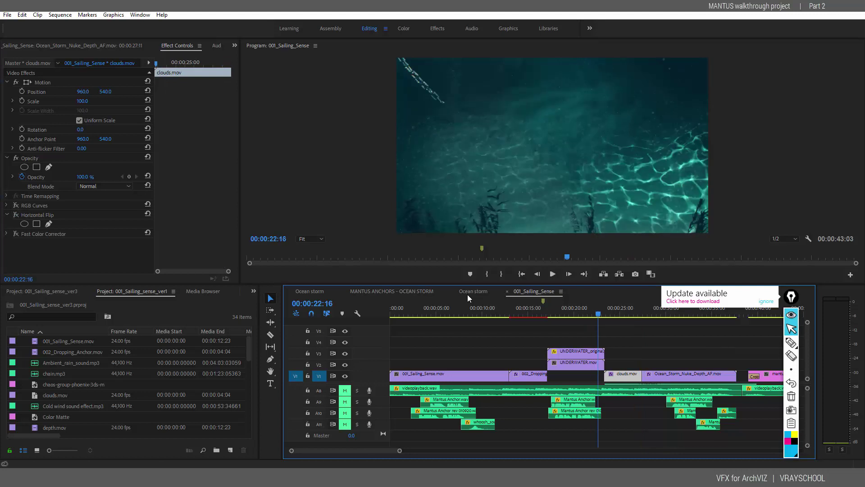
key("space")
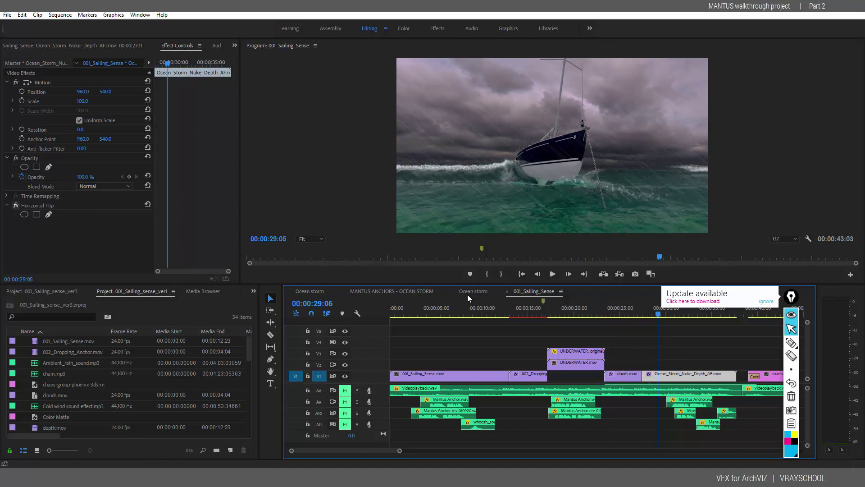
left_click(15, 205)
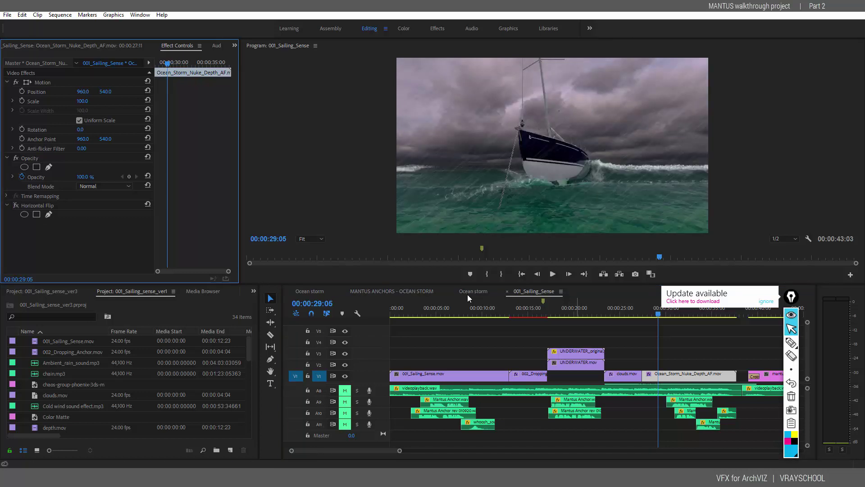
Replay the transition from the underwater shot through the clouds into the storm shot, checking the boat's orientation around 00:00:32:19
mouse_move(584, 310)
left_mouse_down()
mouse_move(647, 310)
mouse_move(591, 310)
mouse_move(631, 310)
mouse_move(602, 310)
left_mouse_up()
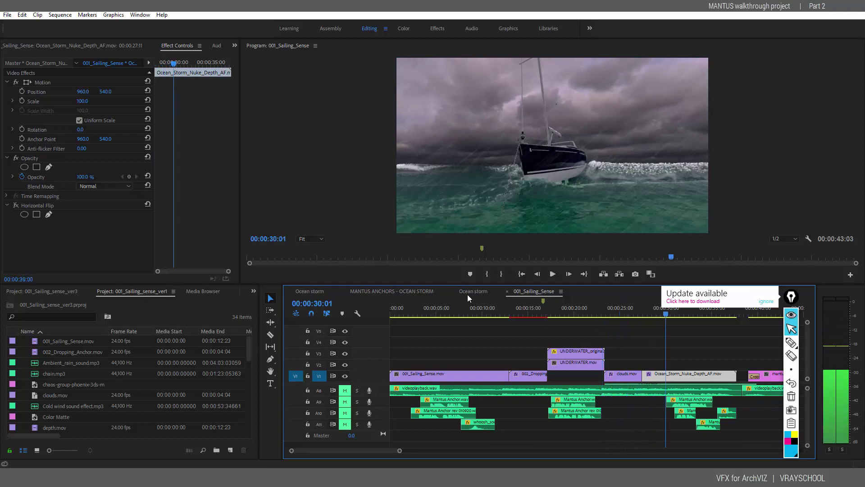
key("space")
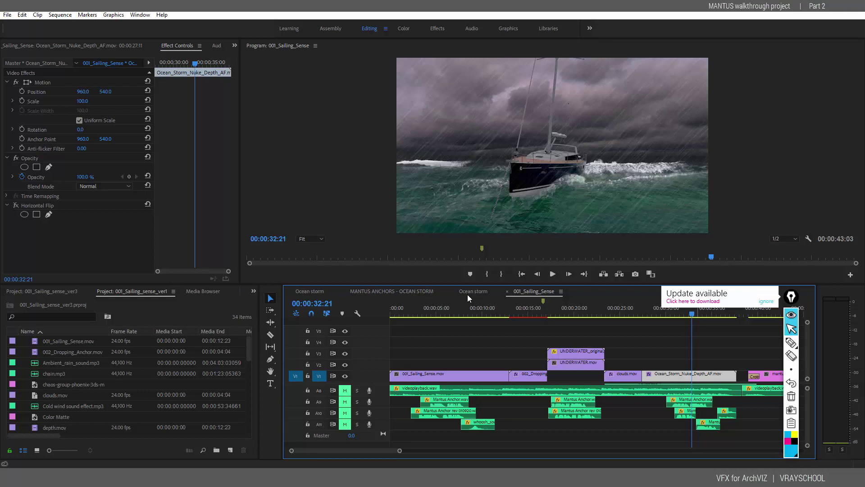
key("Left")
key("Left")
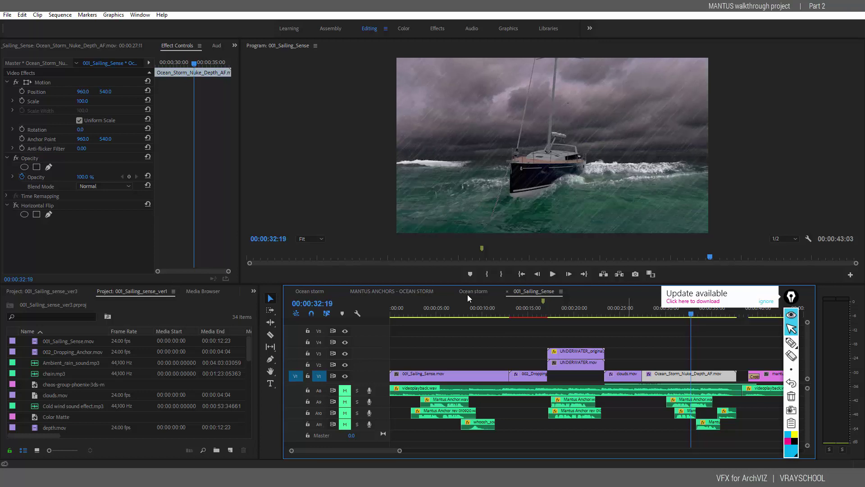
left_click_drag(598, 310, 655, 310)
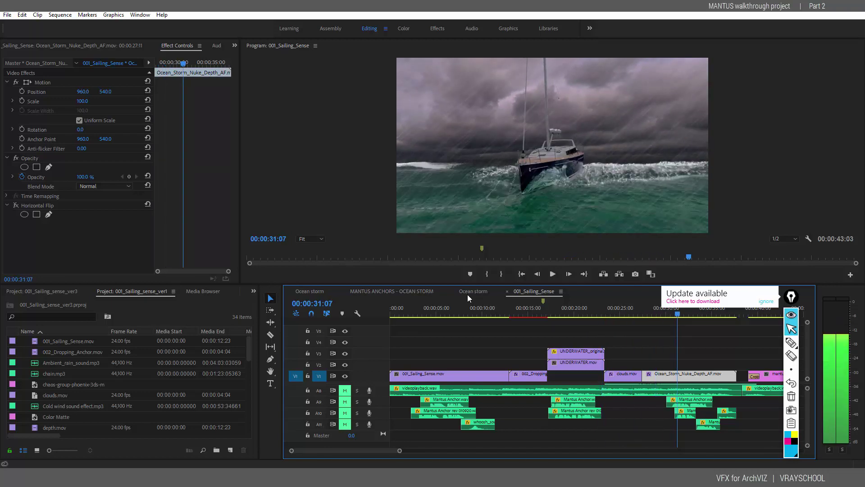